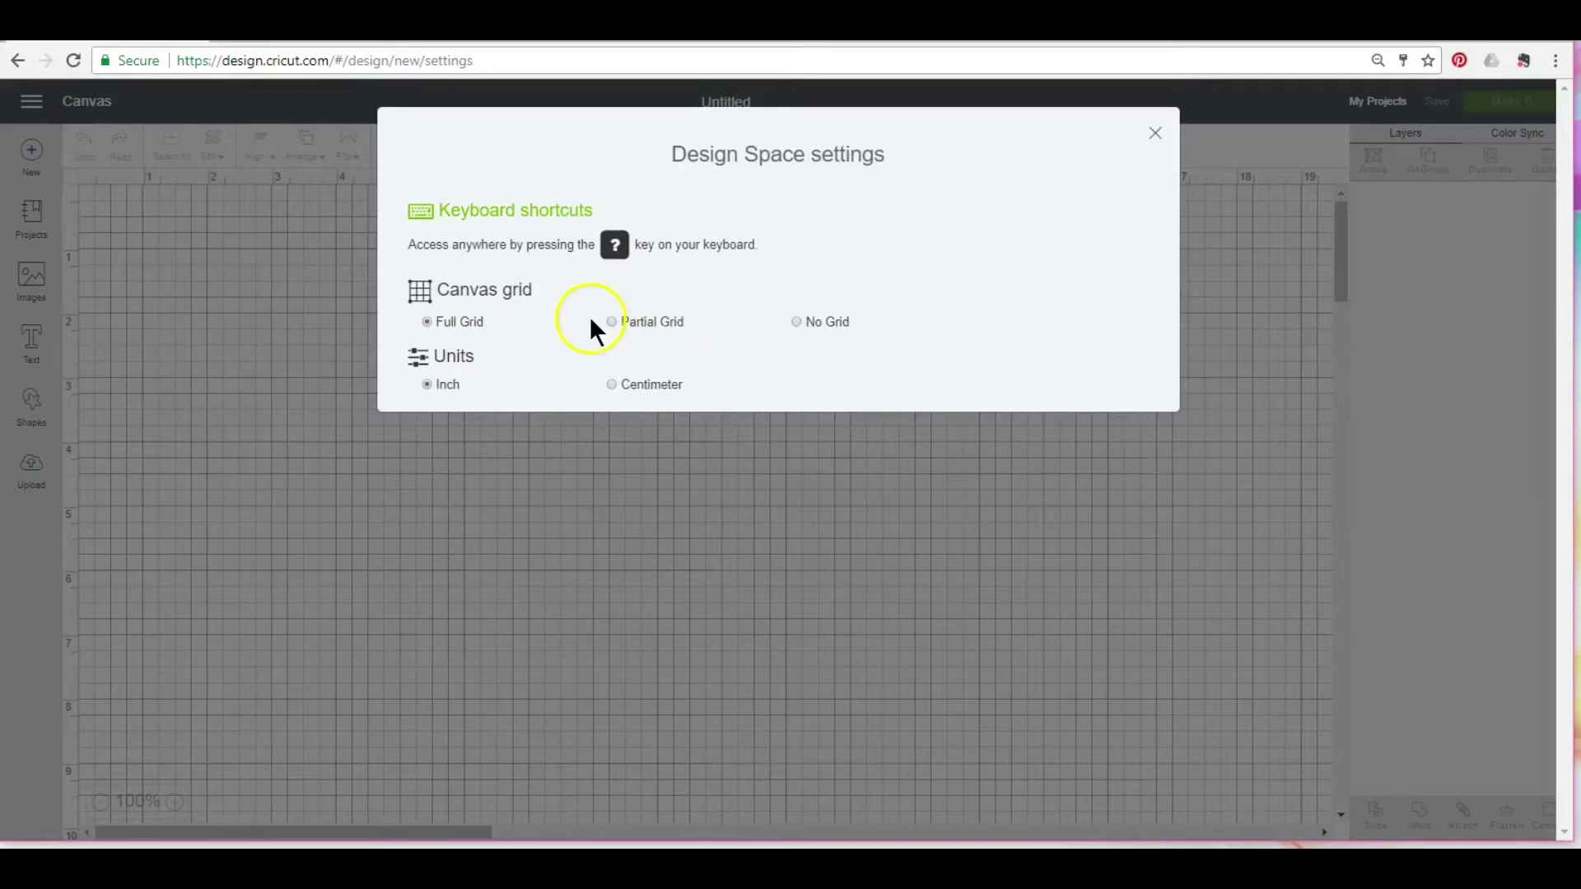
# Set the canvas grid to Partial Grid and close the settings
pyautogui.click(612, 321)
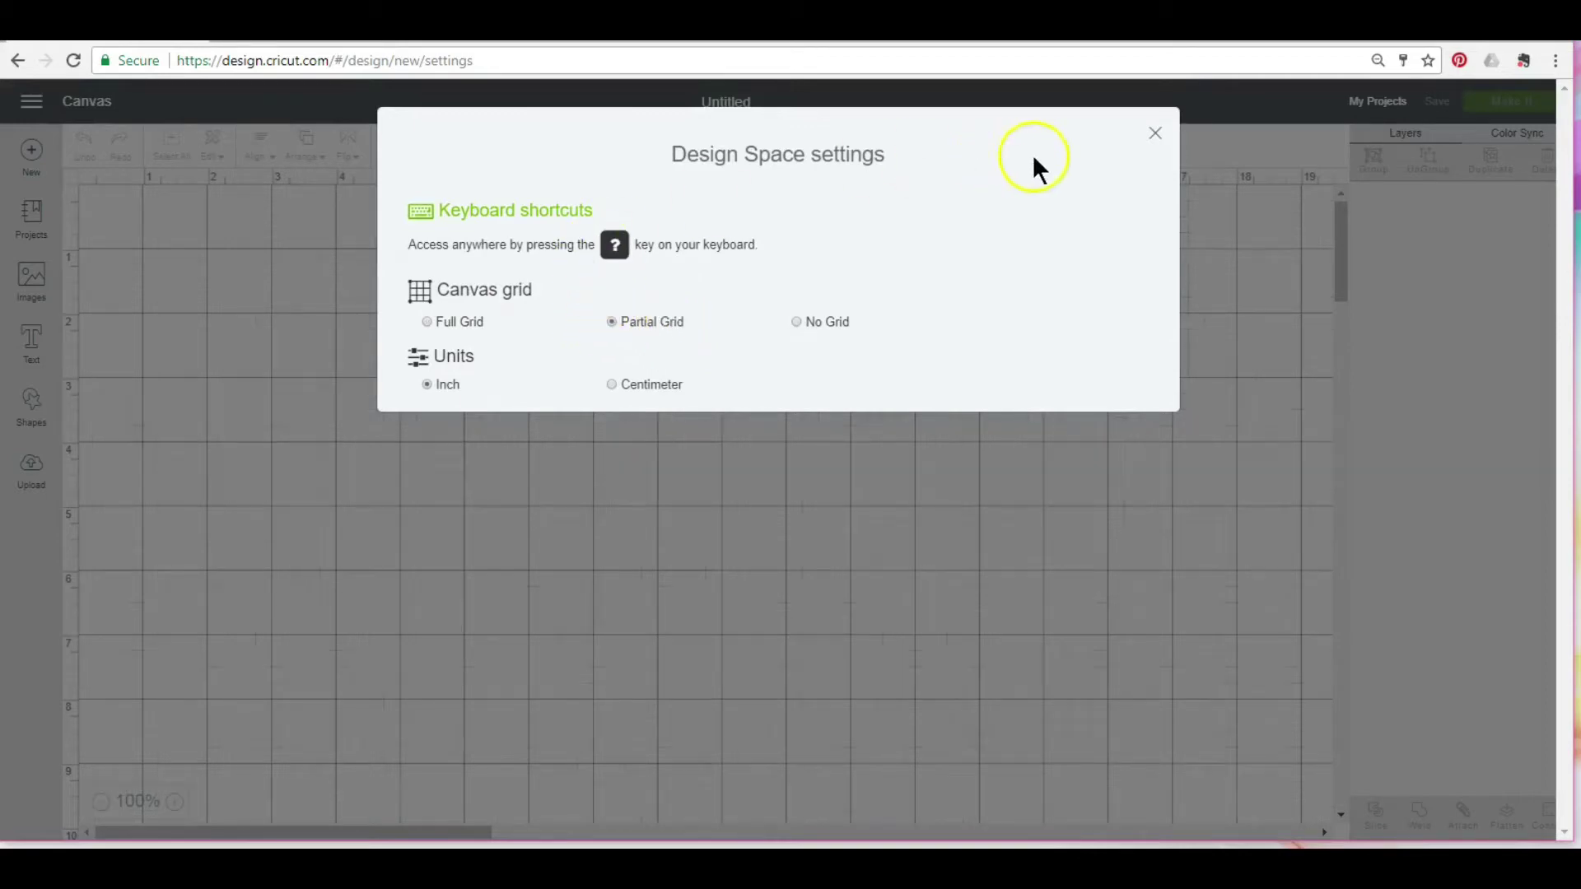
pyautogui.click(1151, 132)
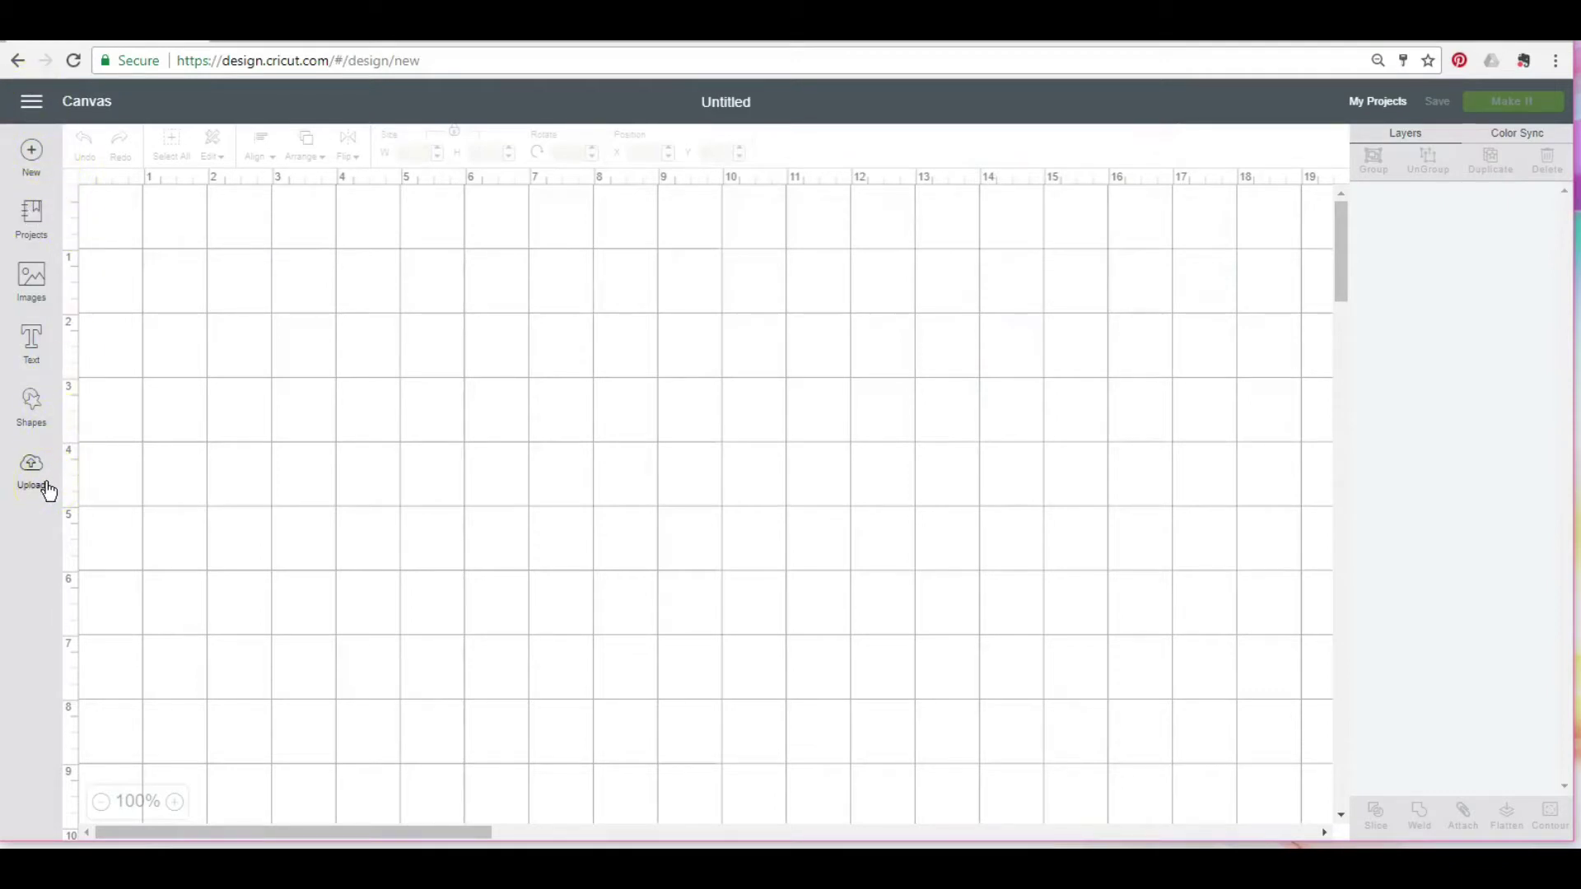
# Search the image library for "hot air balloon"
pyautogui.click(39, 299)
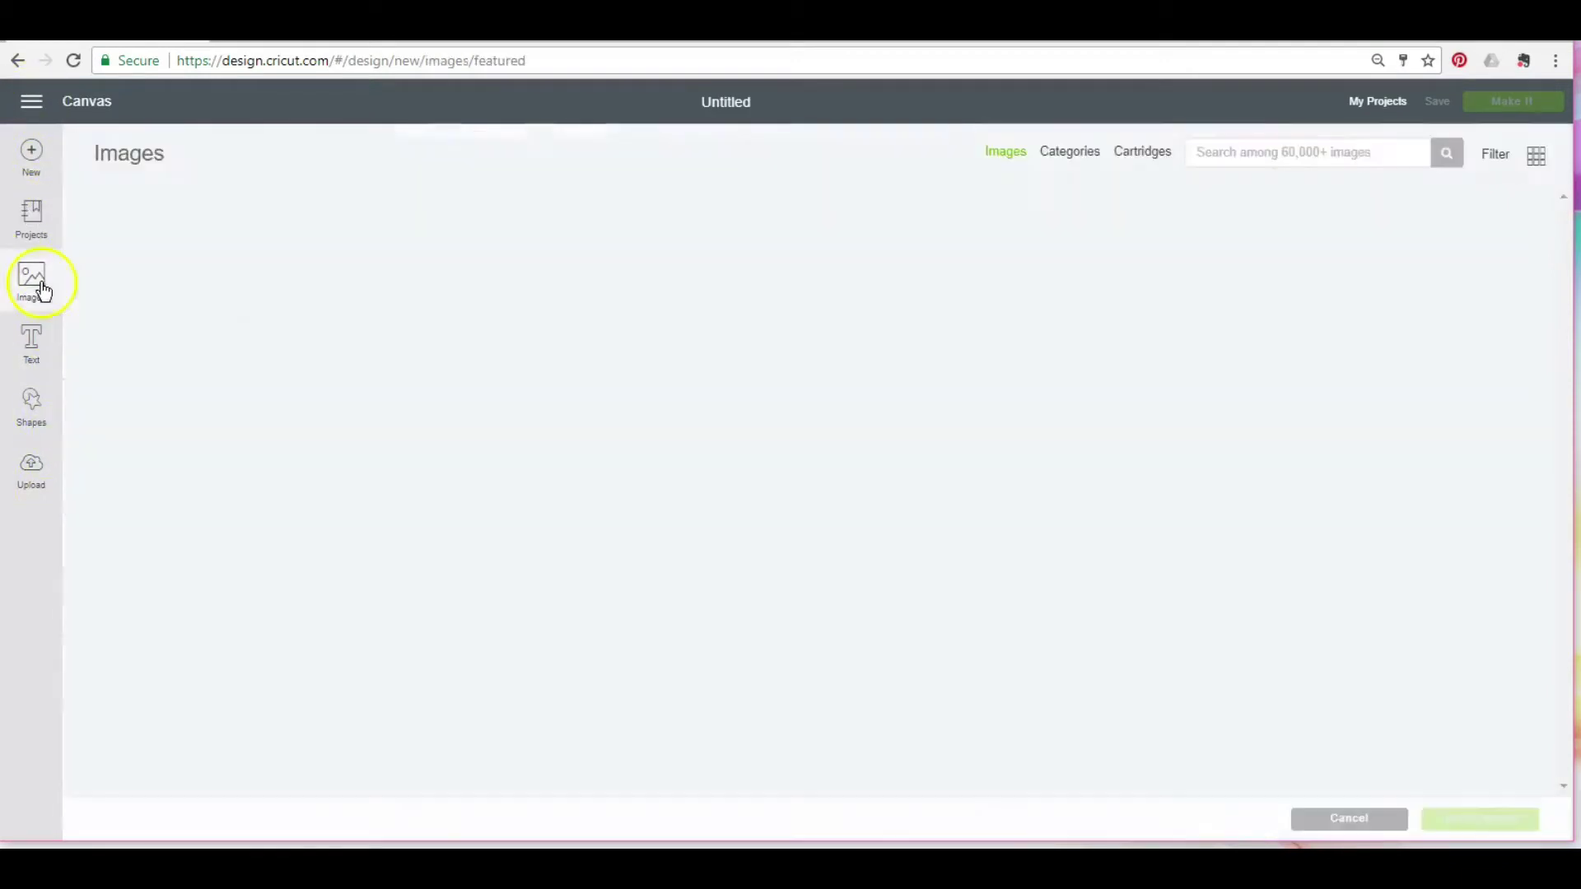
pyautogui.click(1230, 148)
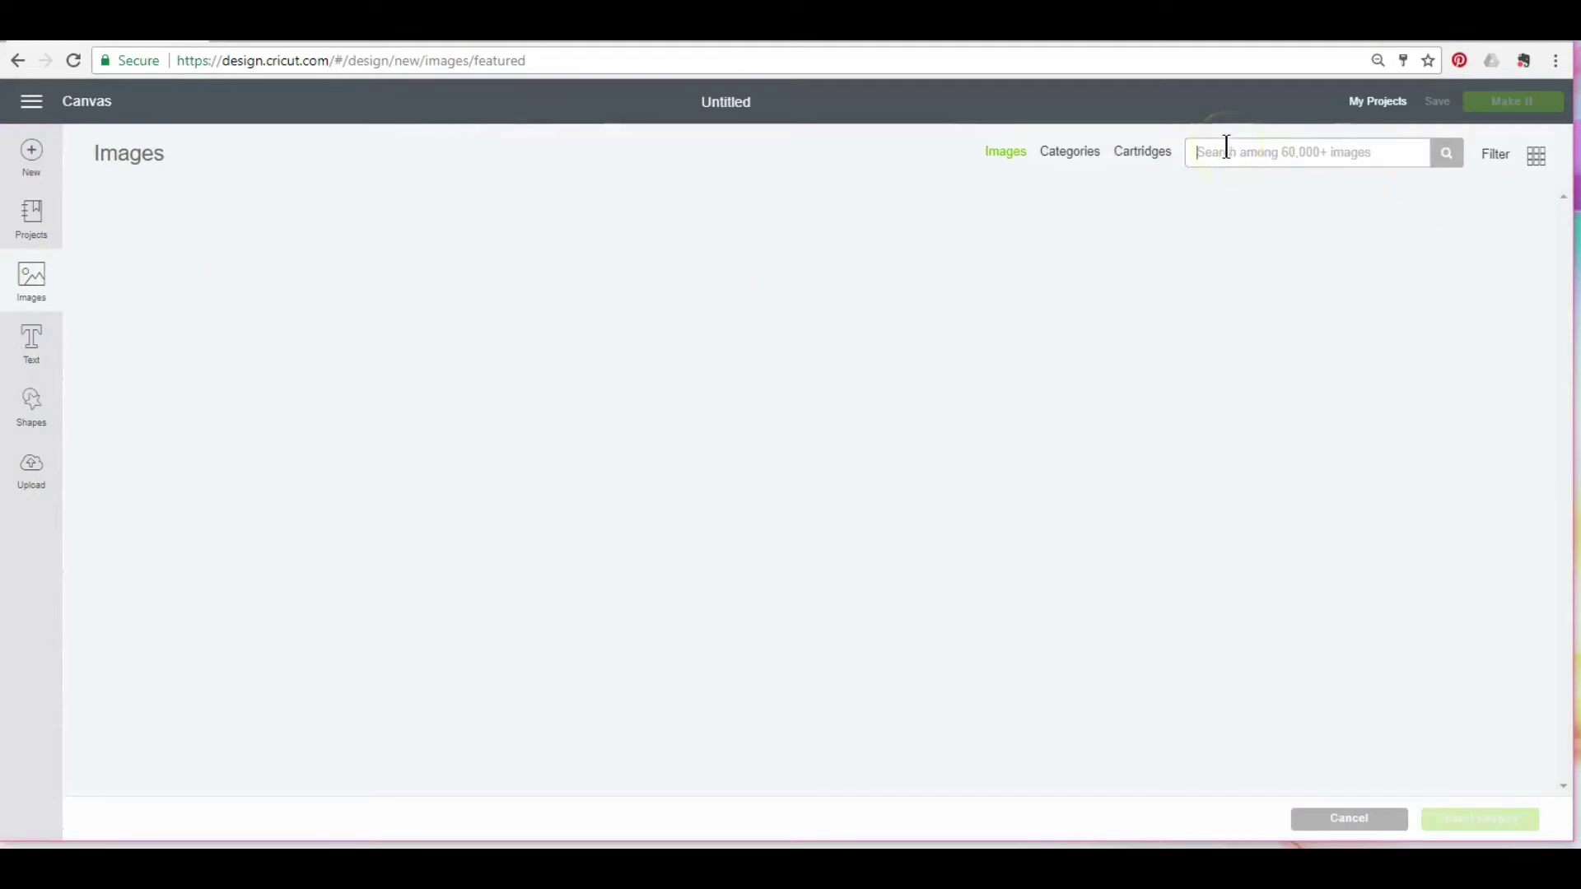
pyautogui.write('hot a')
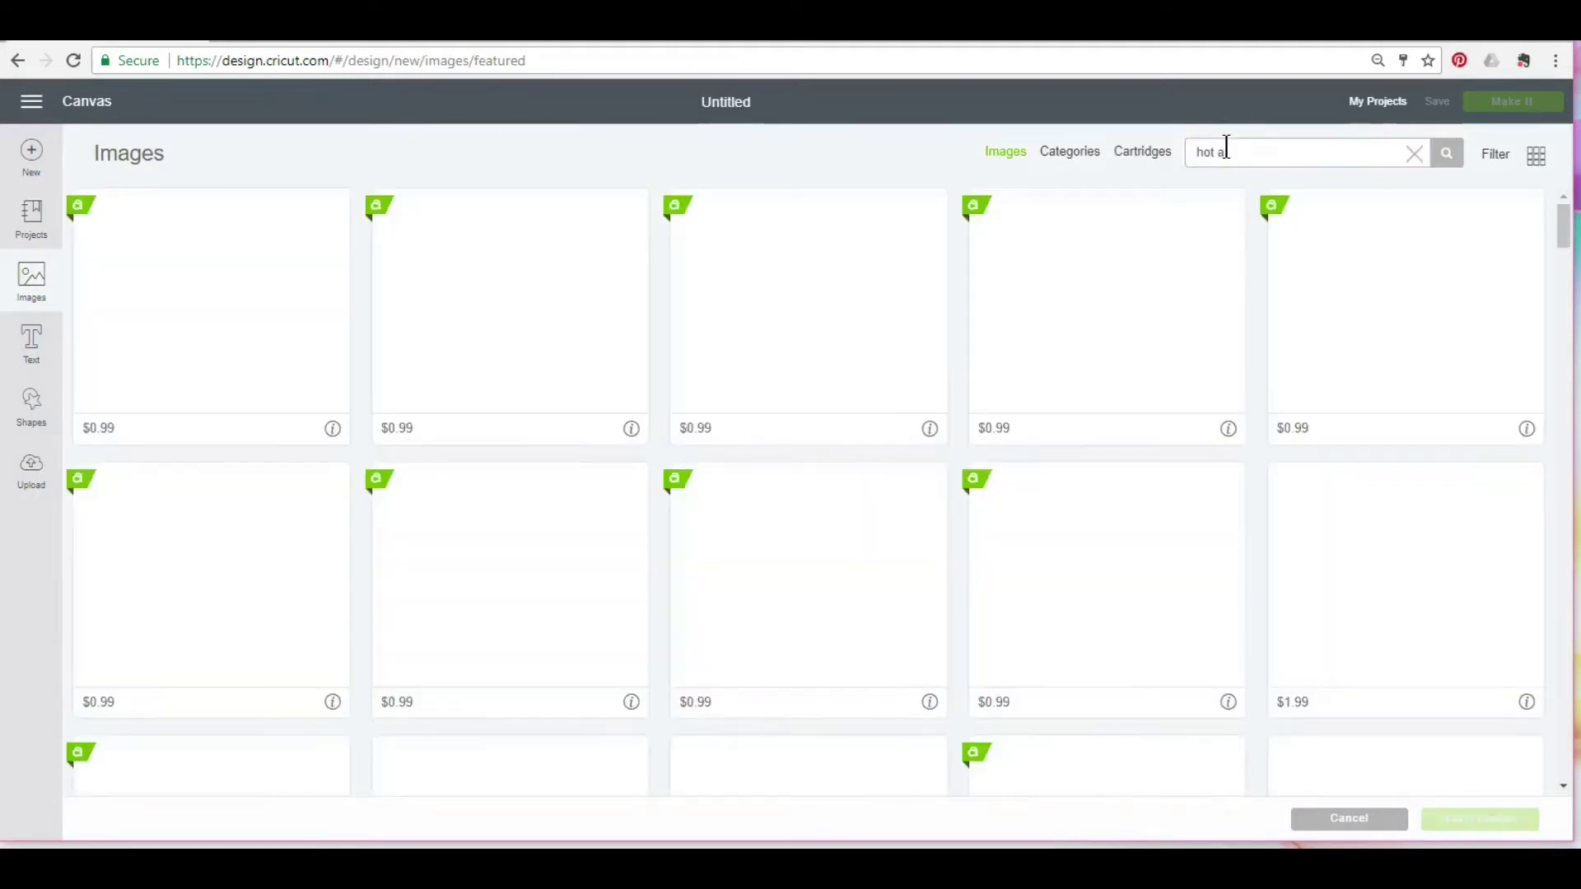
pyautogui.write('ir balloon')
pyautogui.press('Return')
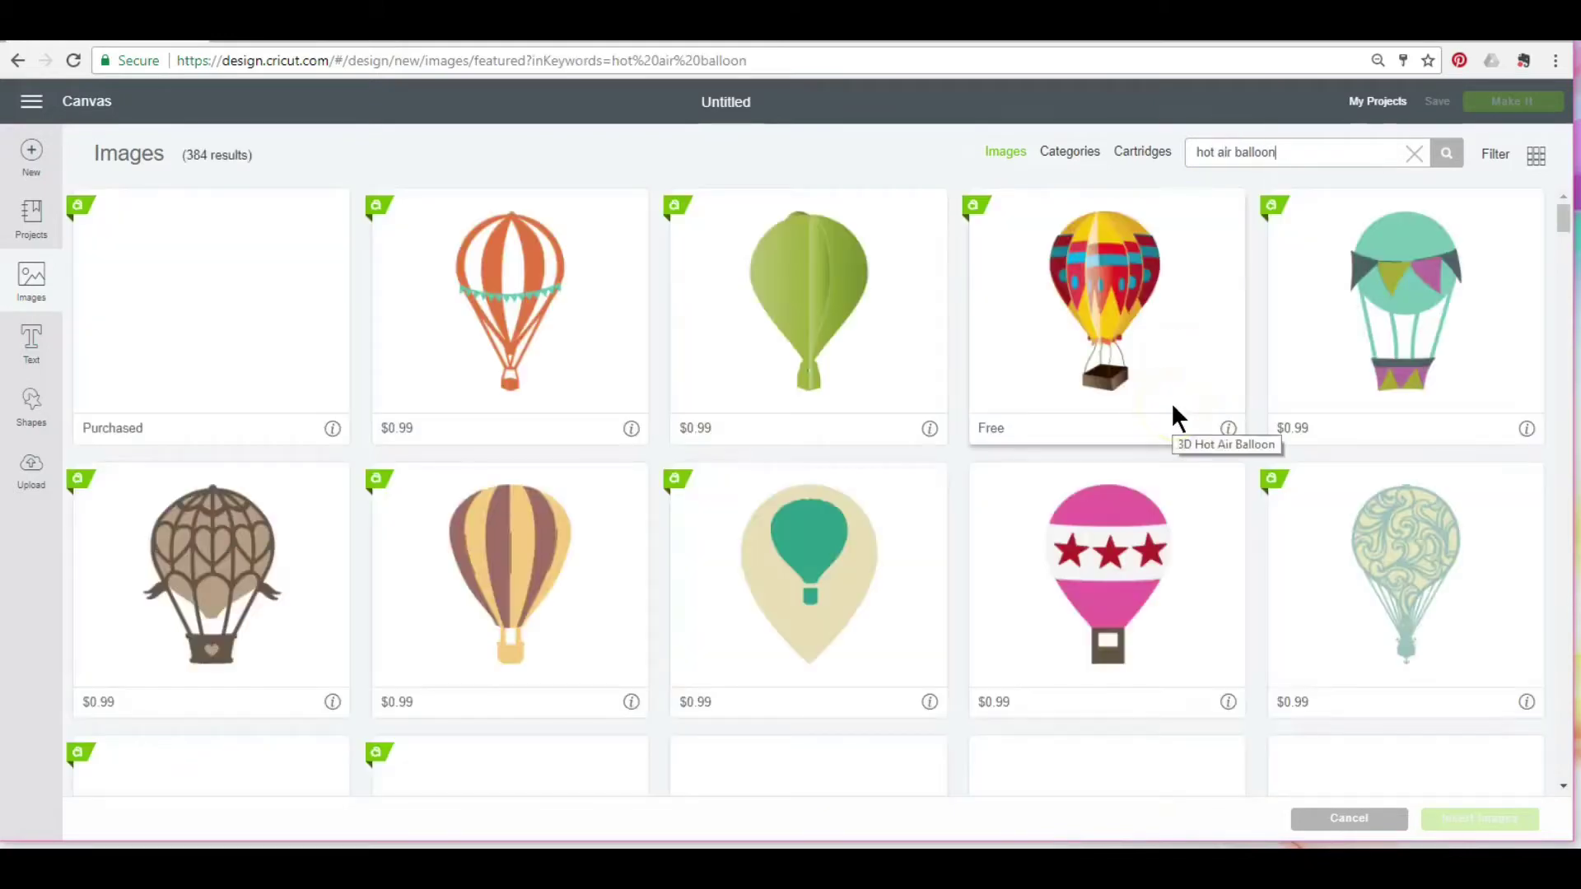
# Insert the brown lattice hot air balloon with a heart on its basket and move it about 4 inches across the canvas
pyautogui.scroll(-1, 1087, 446)
pyautogui.scroll(-1, 1087, 449)
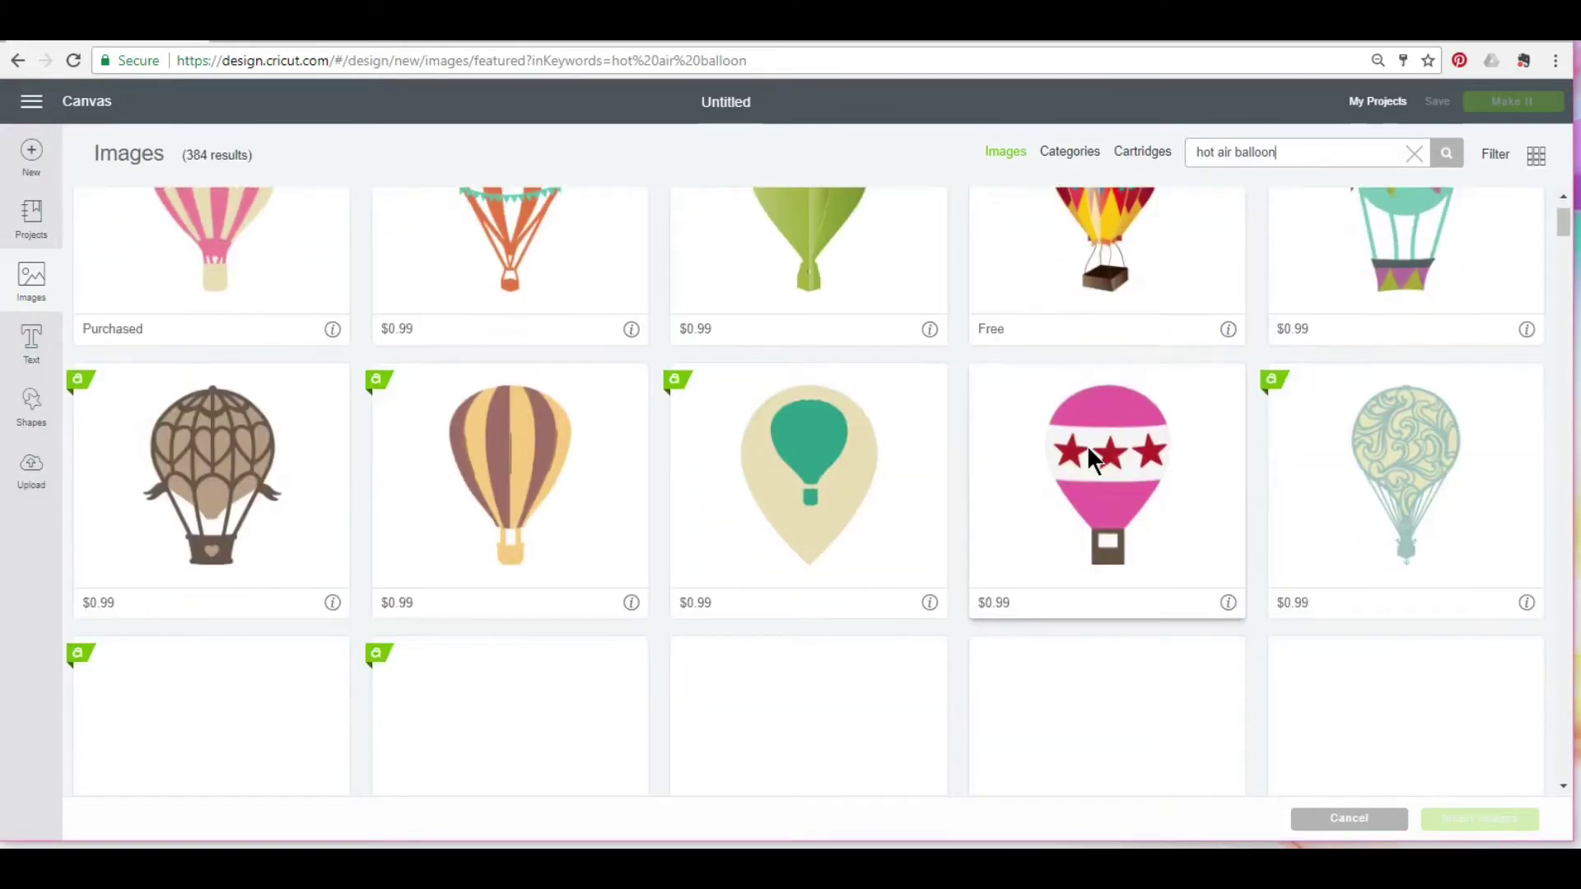
pyautogui.scroll(2, 1087, 453)
pyautogui.scroll(-2, 699, 438)
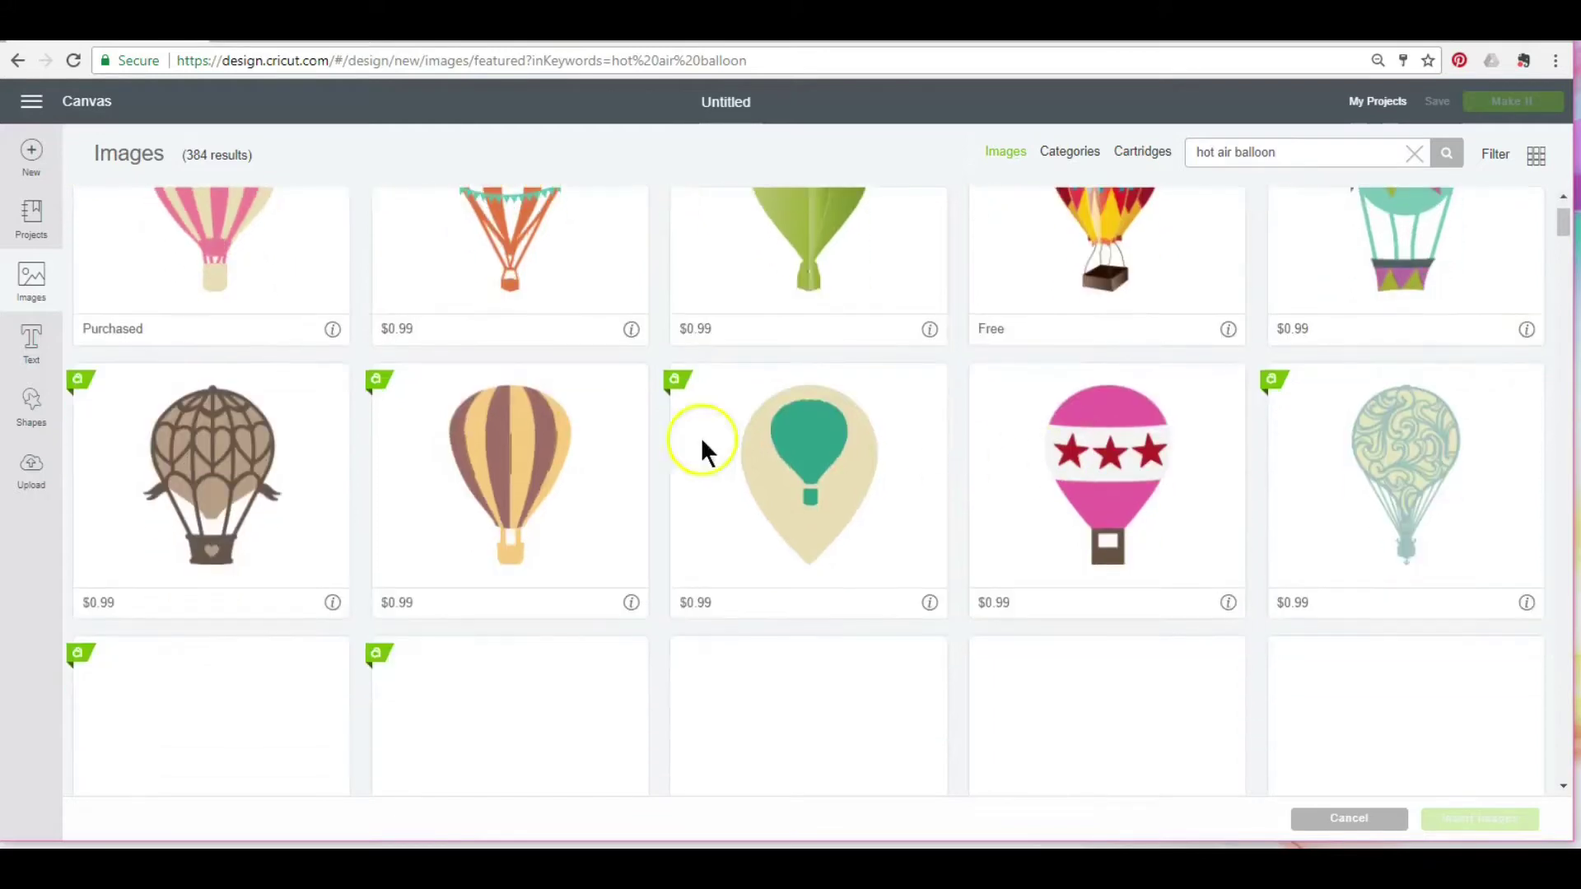
pyautogui.click(253, 462)
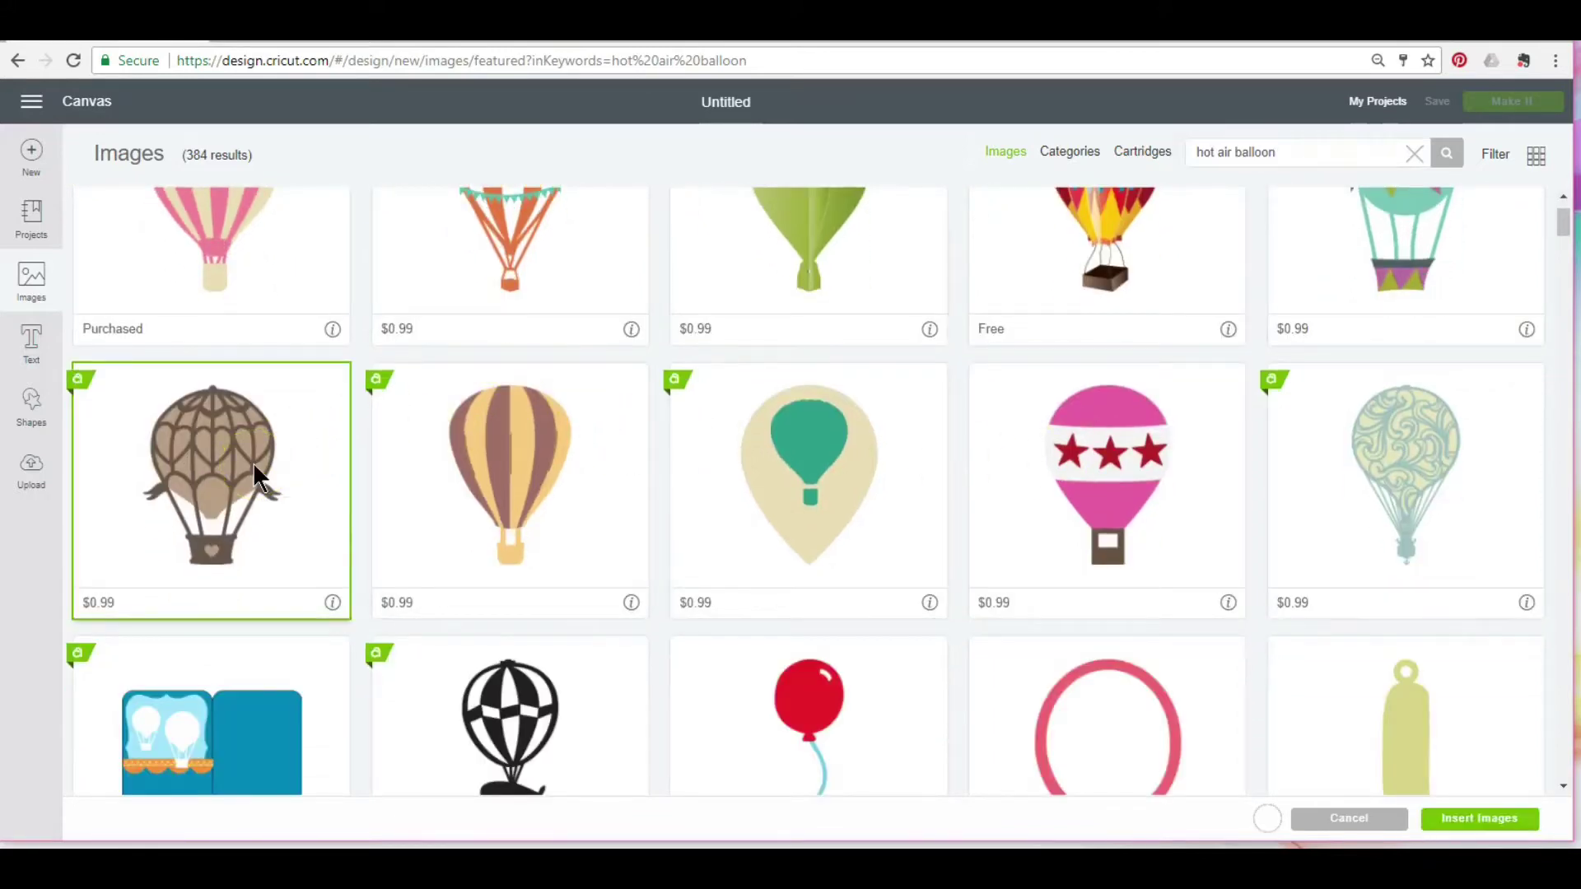
pyautogui.click(1479, 819)
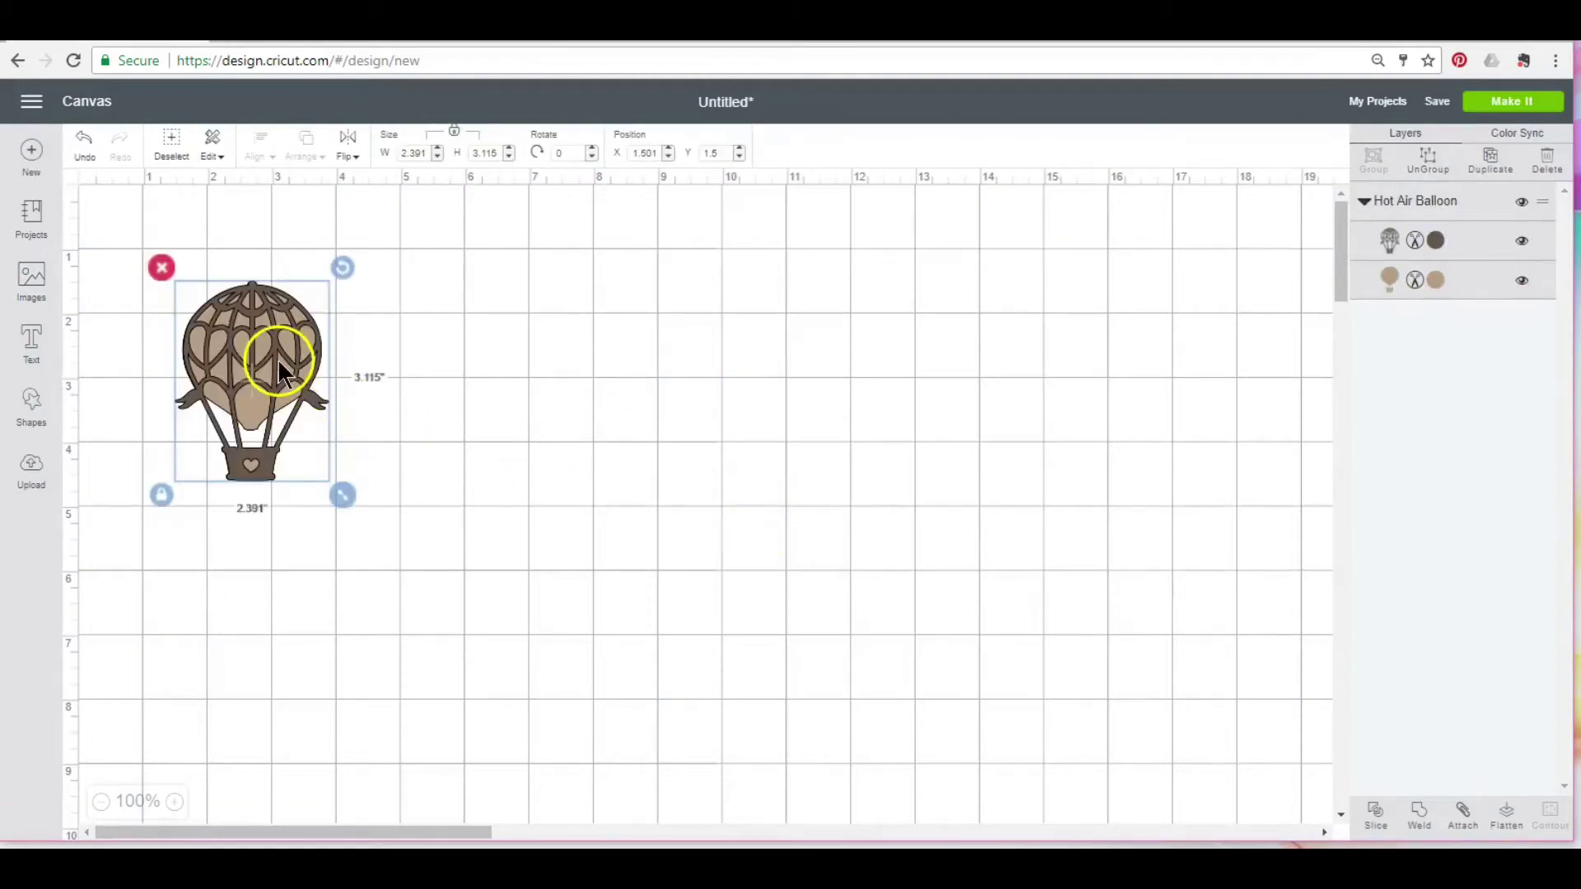
pyautogui.moveTo(294, 360); pyautogui.dragTo(537, 408)
pyautogui.click(317, 342)
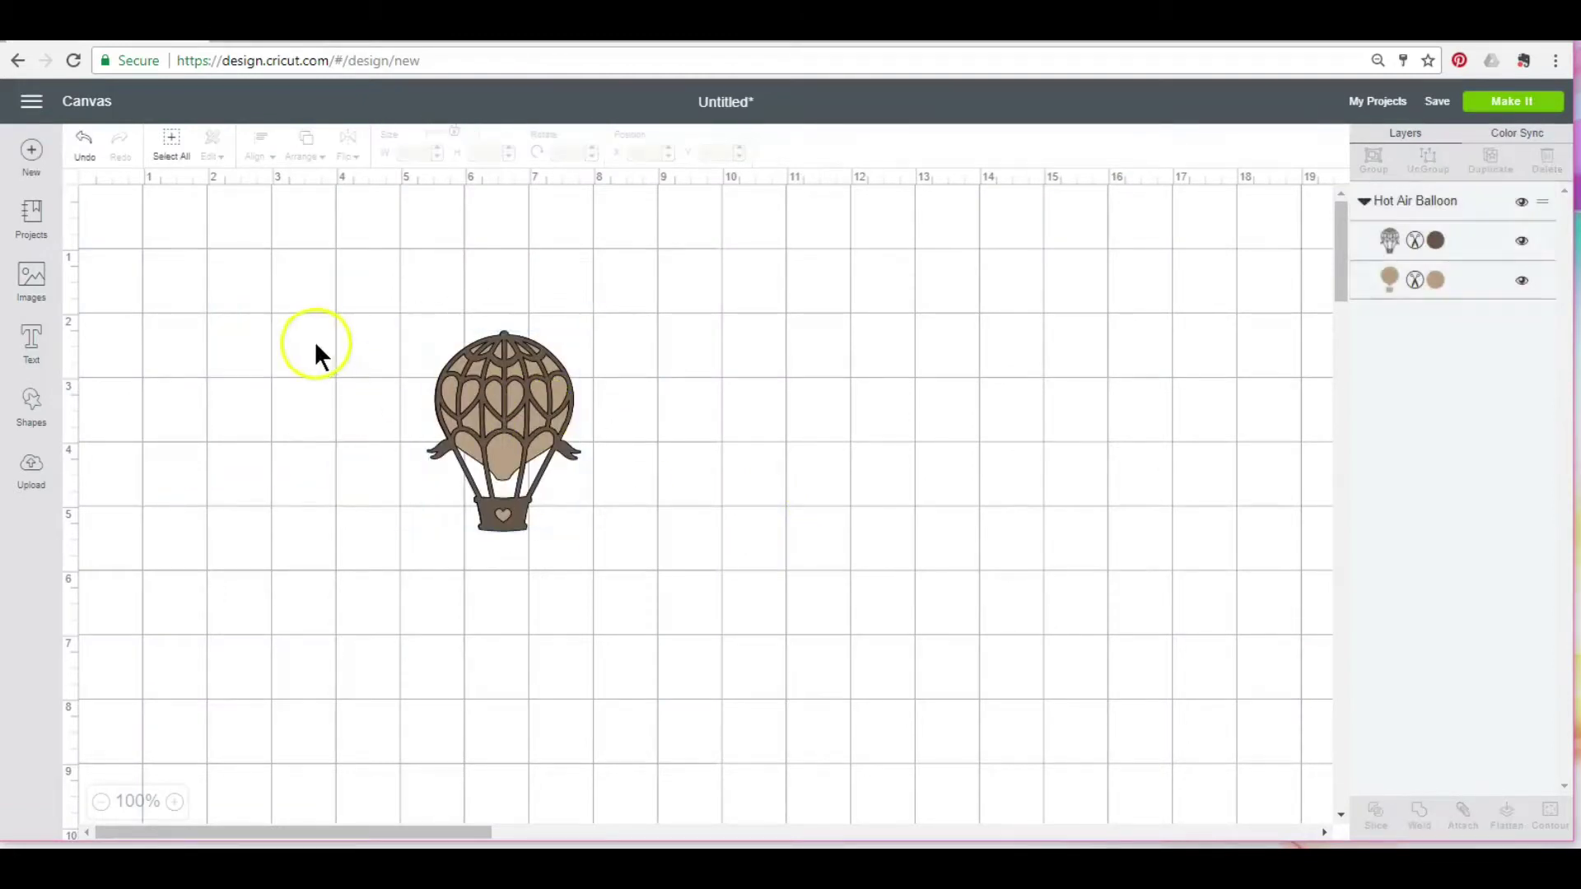
# Add a square shape, unlock its proportions, and size it 3.25 inches wide by 5 inches high
pyautogui.click(38, 402)
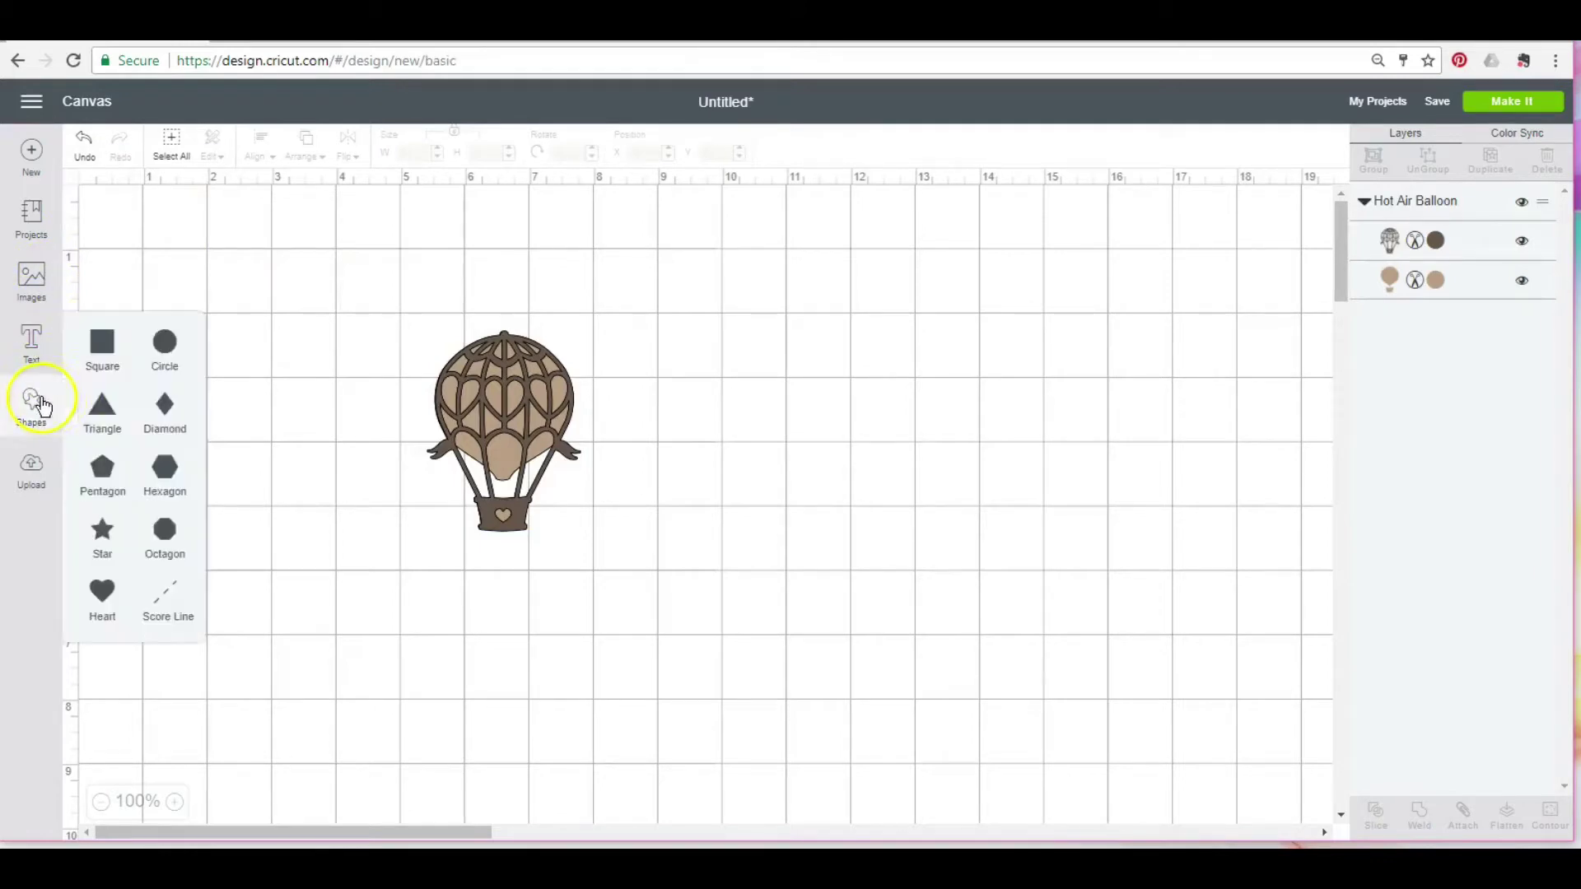
pyautogui.click(120, 354)
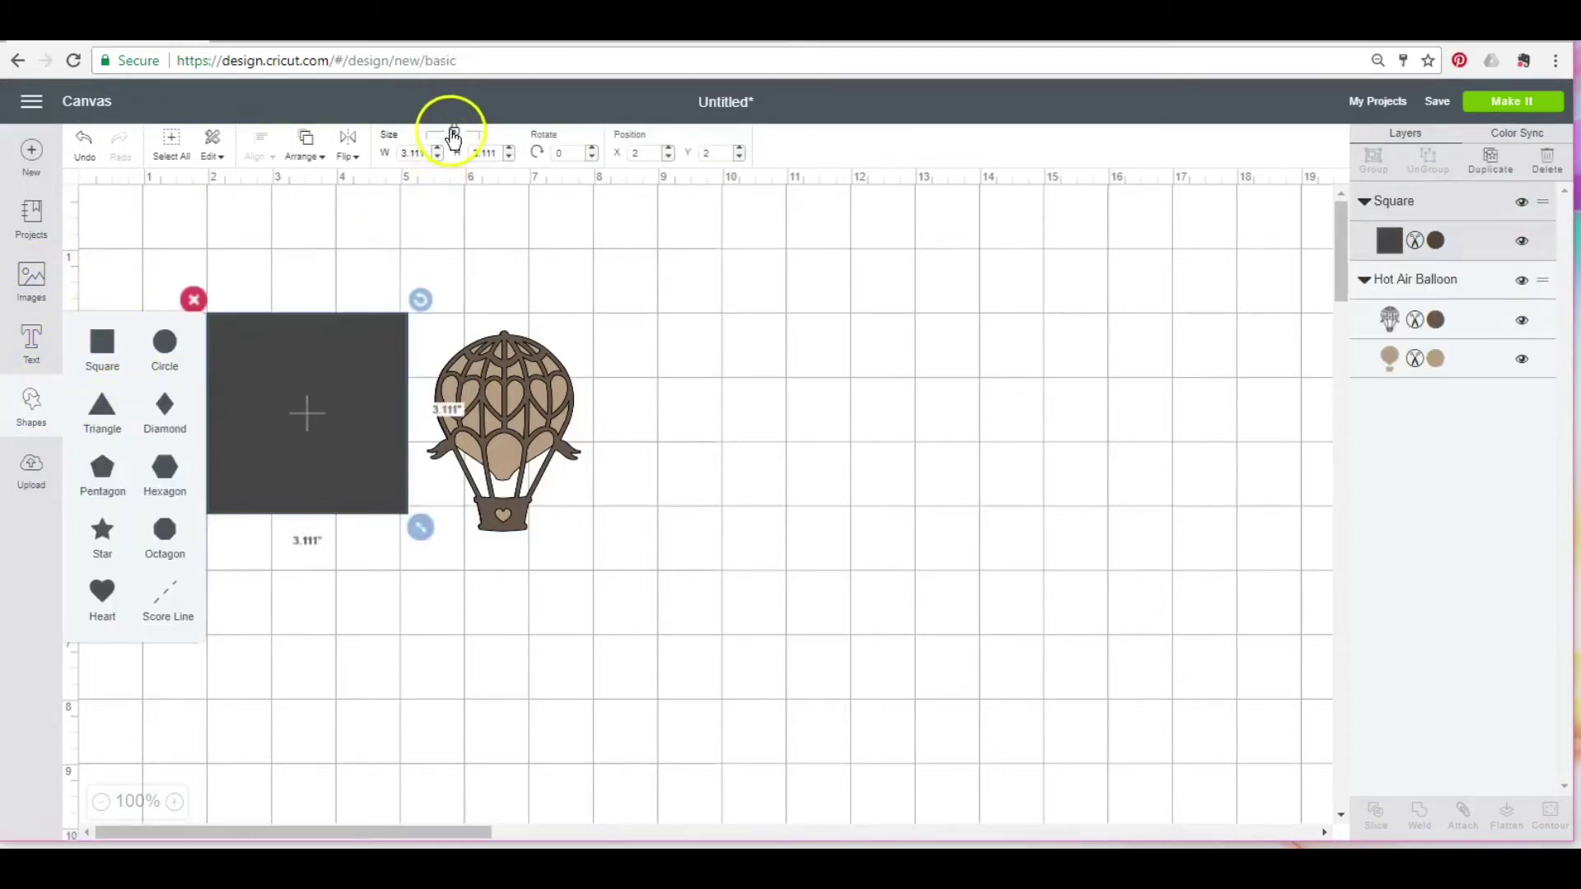
pyautogui.click(454, 130)
pyautogui.click(402, 153)
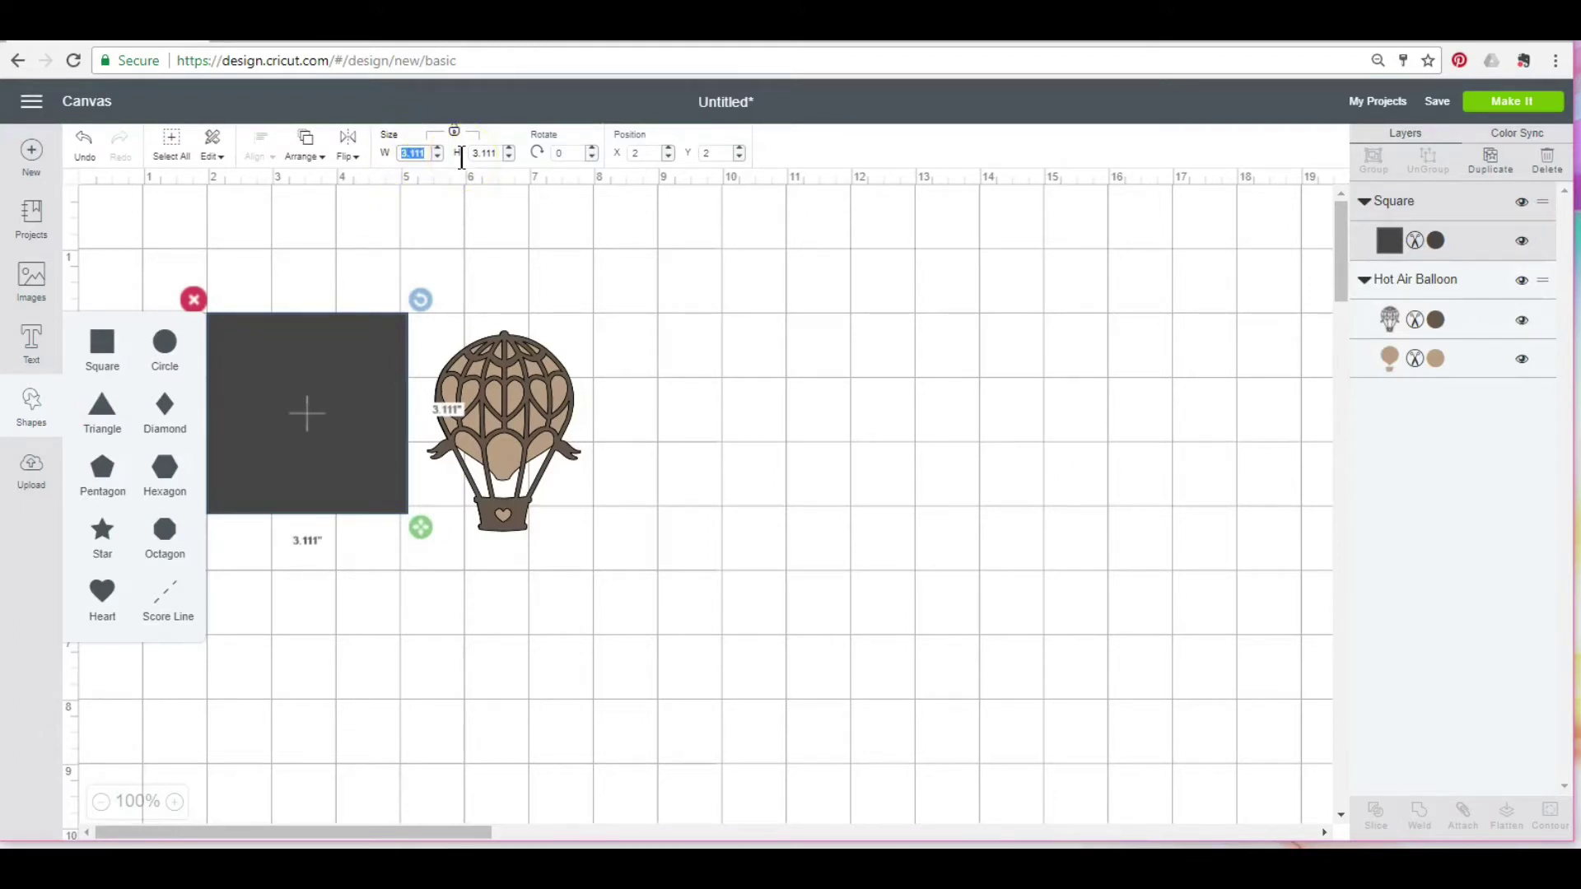
pyautogui.write('3.25')
pyautogui.click(484, 154)
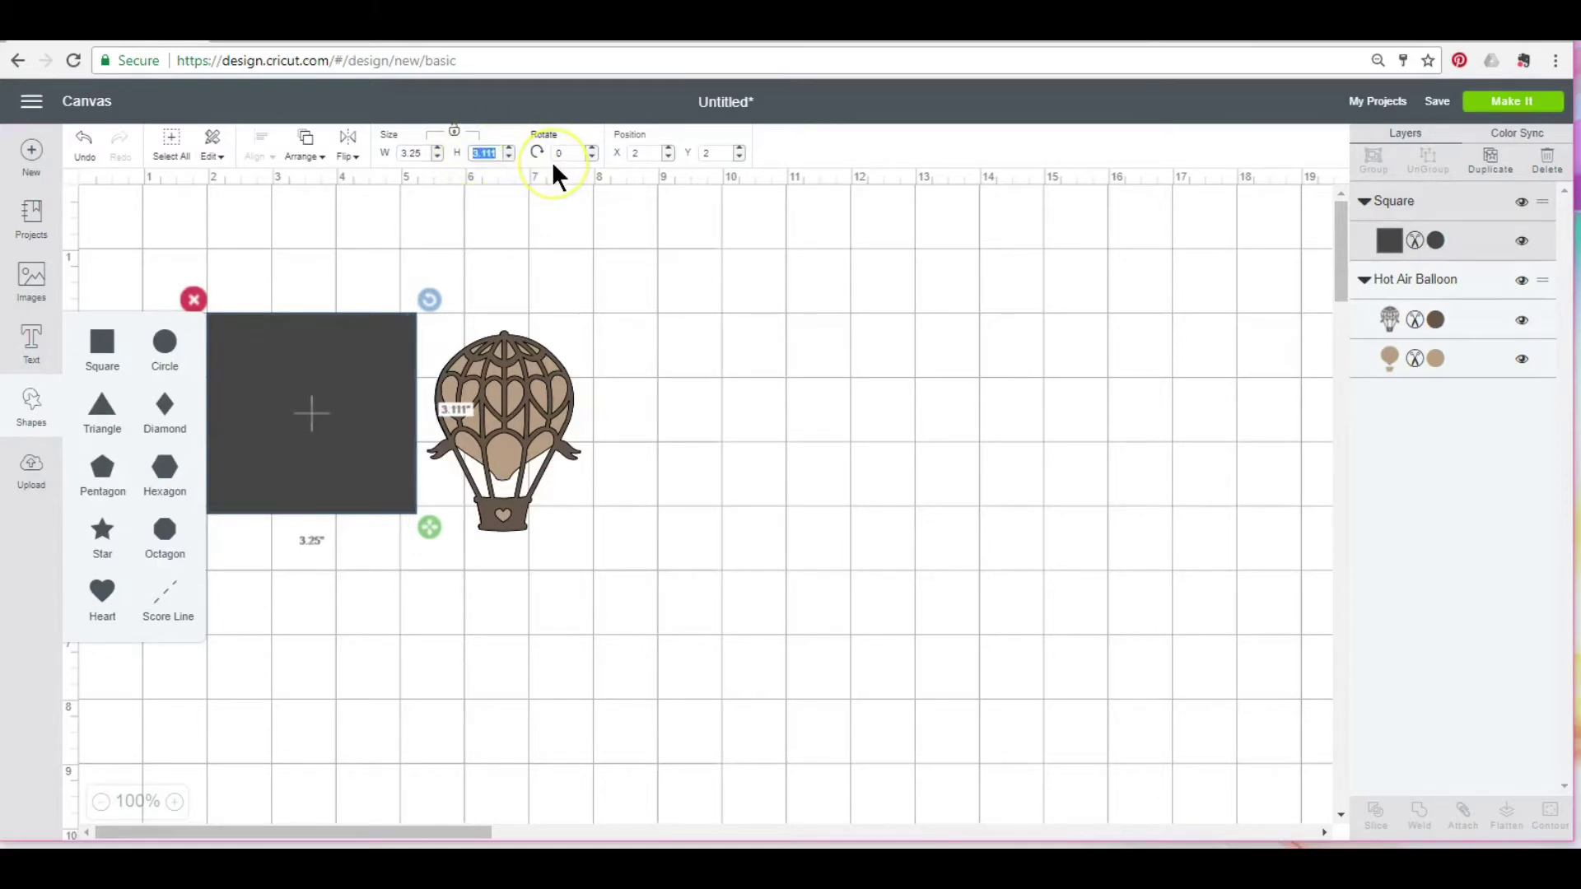
pyautogui.write('5')
pyautogui.press('Return')
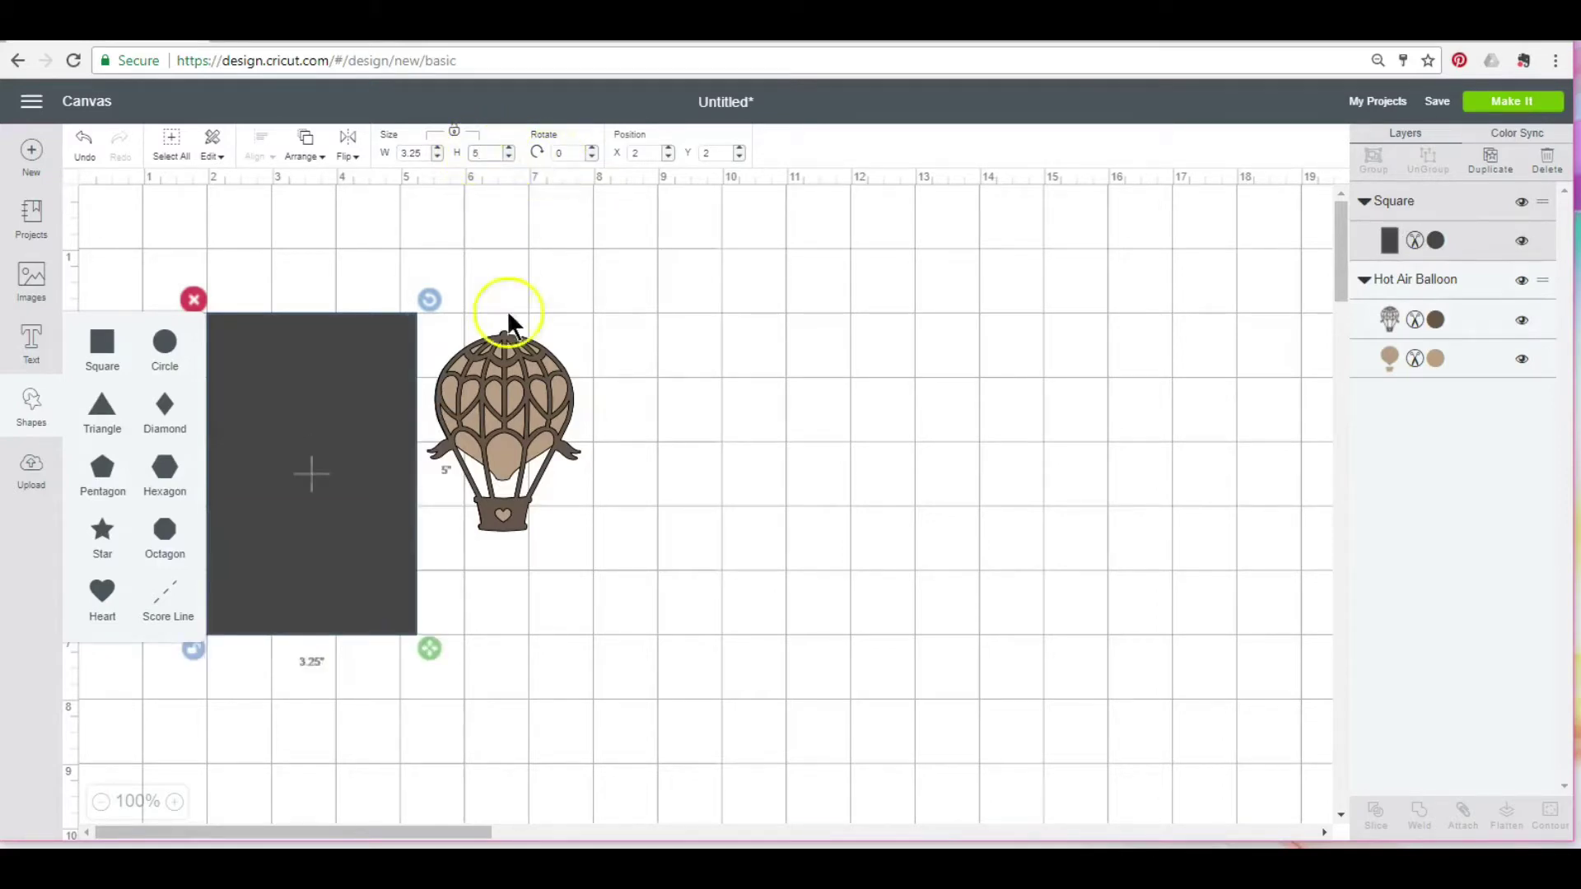
# Send the rectangle behind the balloon in the layer order and recolor it white (#FFFFFF)
pyautogui.click(364, 309)
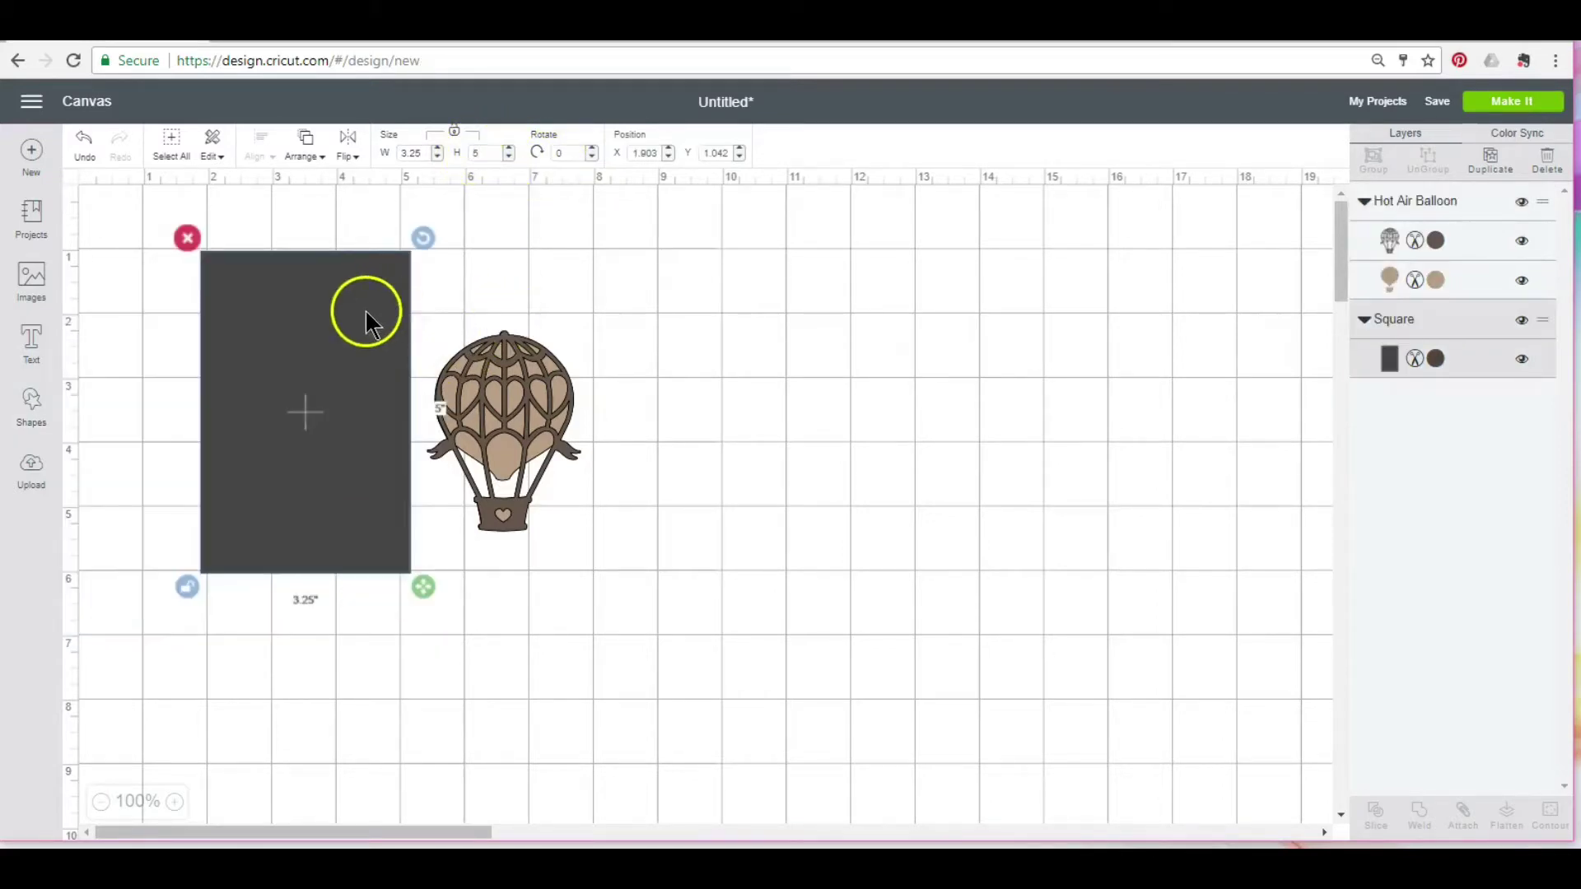
pyautogui.click(1434, 359)
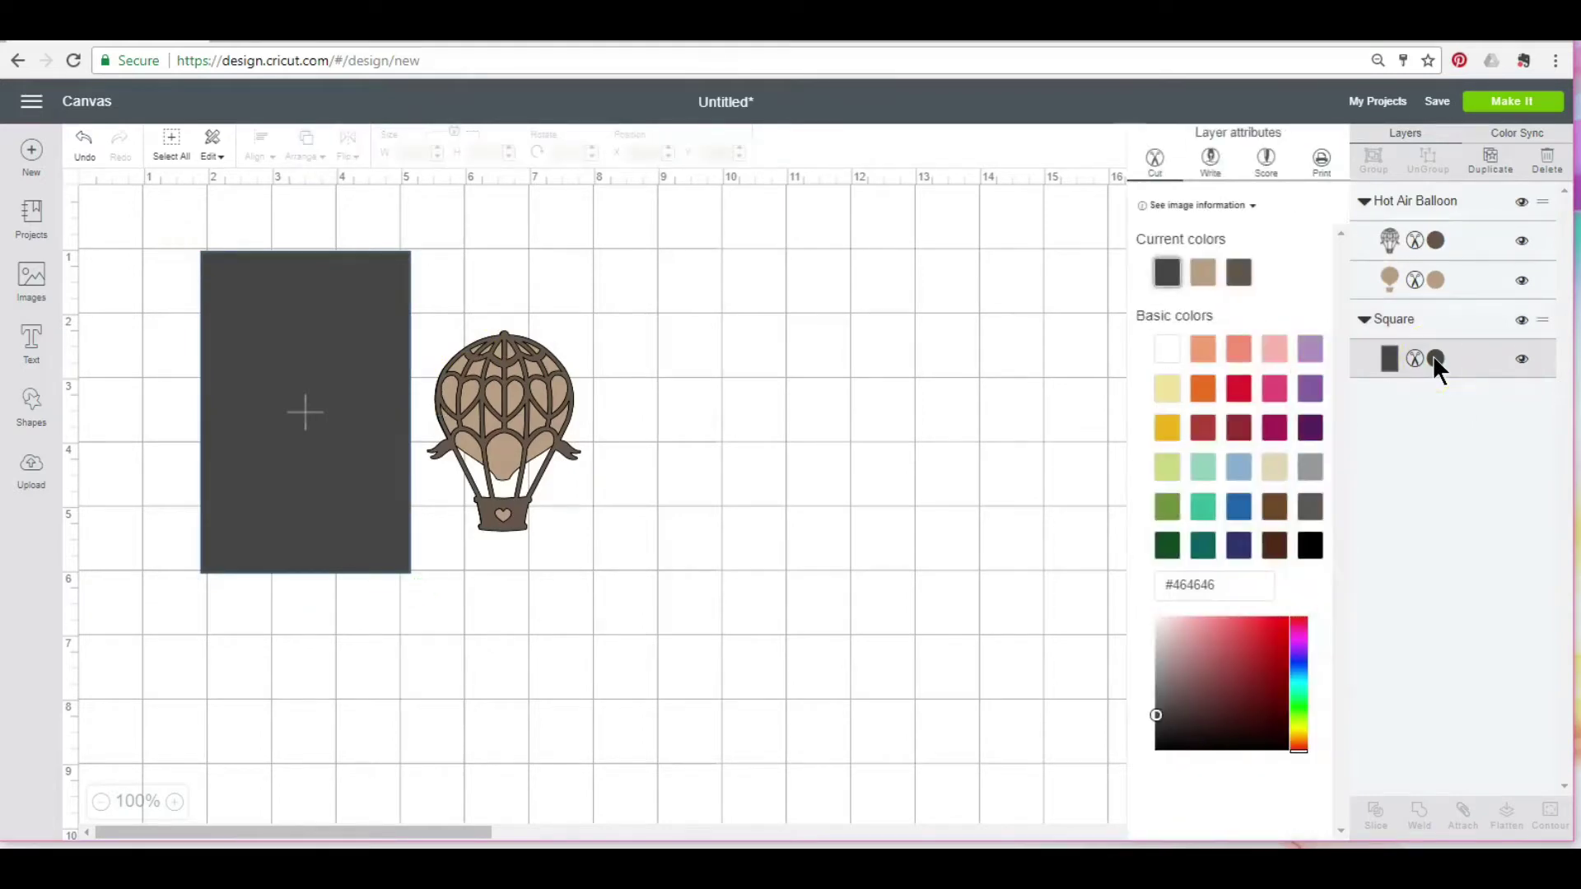
pyautogui.click(1169, 350)
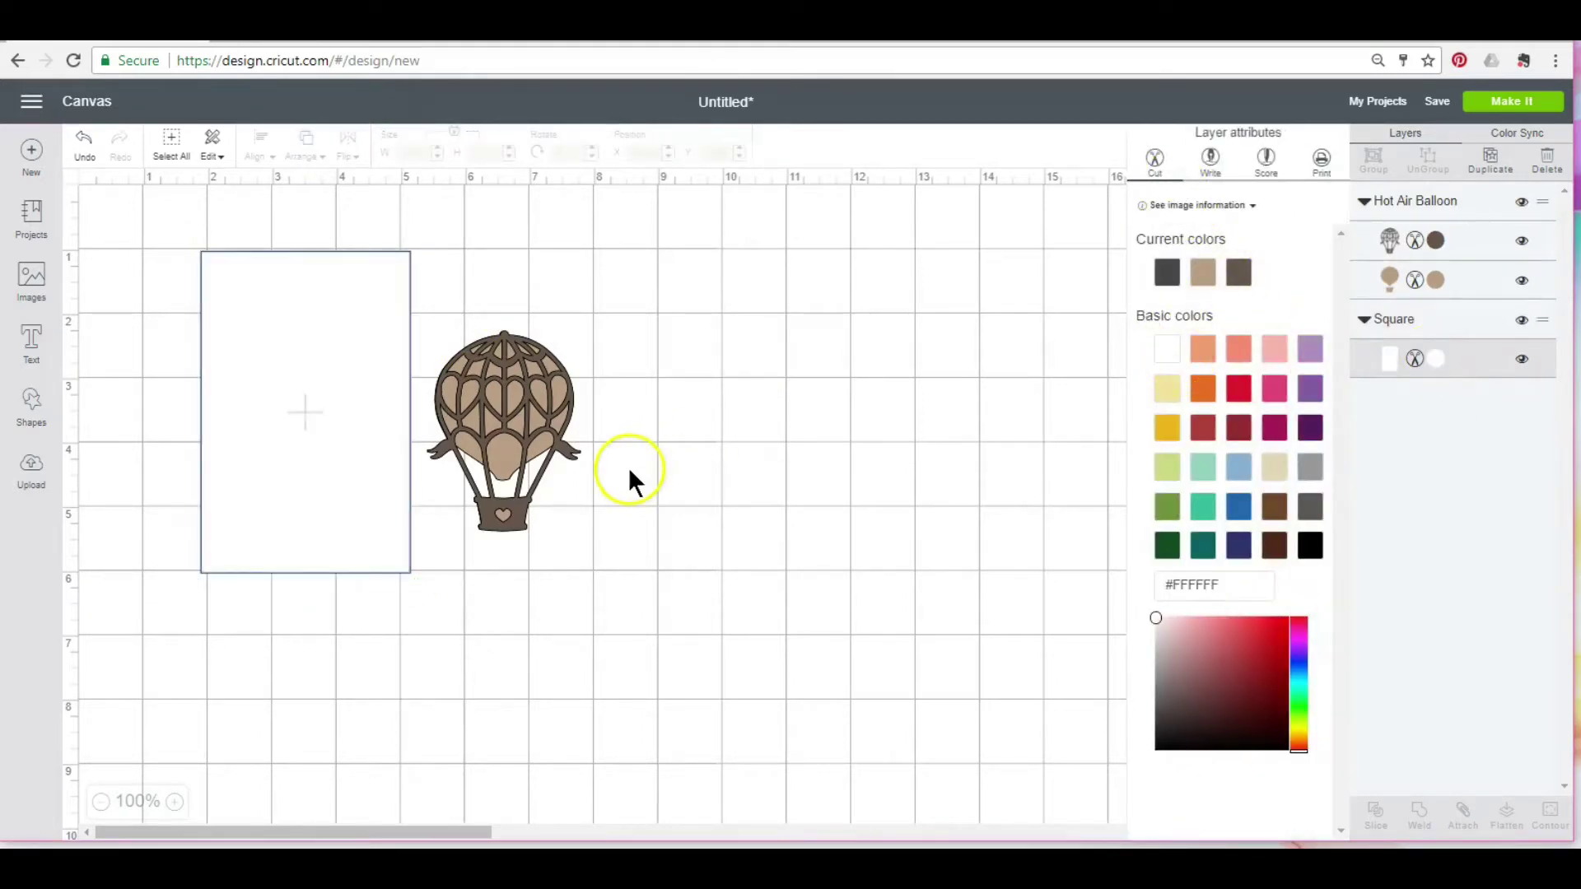
# Place the balloon in the upper part of the white rectangle and enlarge it to about 2.82 by 3.67 inches
pyautogui.moveTo(512, 411); pyautogui.dragTo(311, 361)
pyautogui.moveTo(392, 503); pyautogui.dragTo(418, 538)
pyautogui.moveTo(320, 405); pyautogui.dragTo(306, 387)
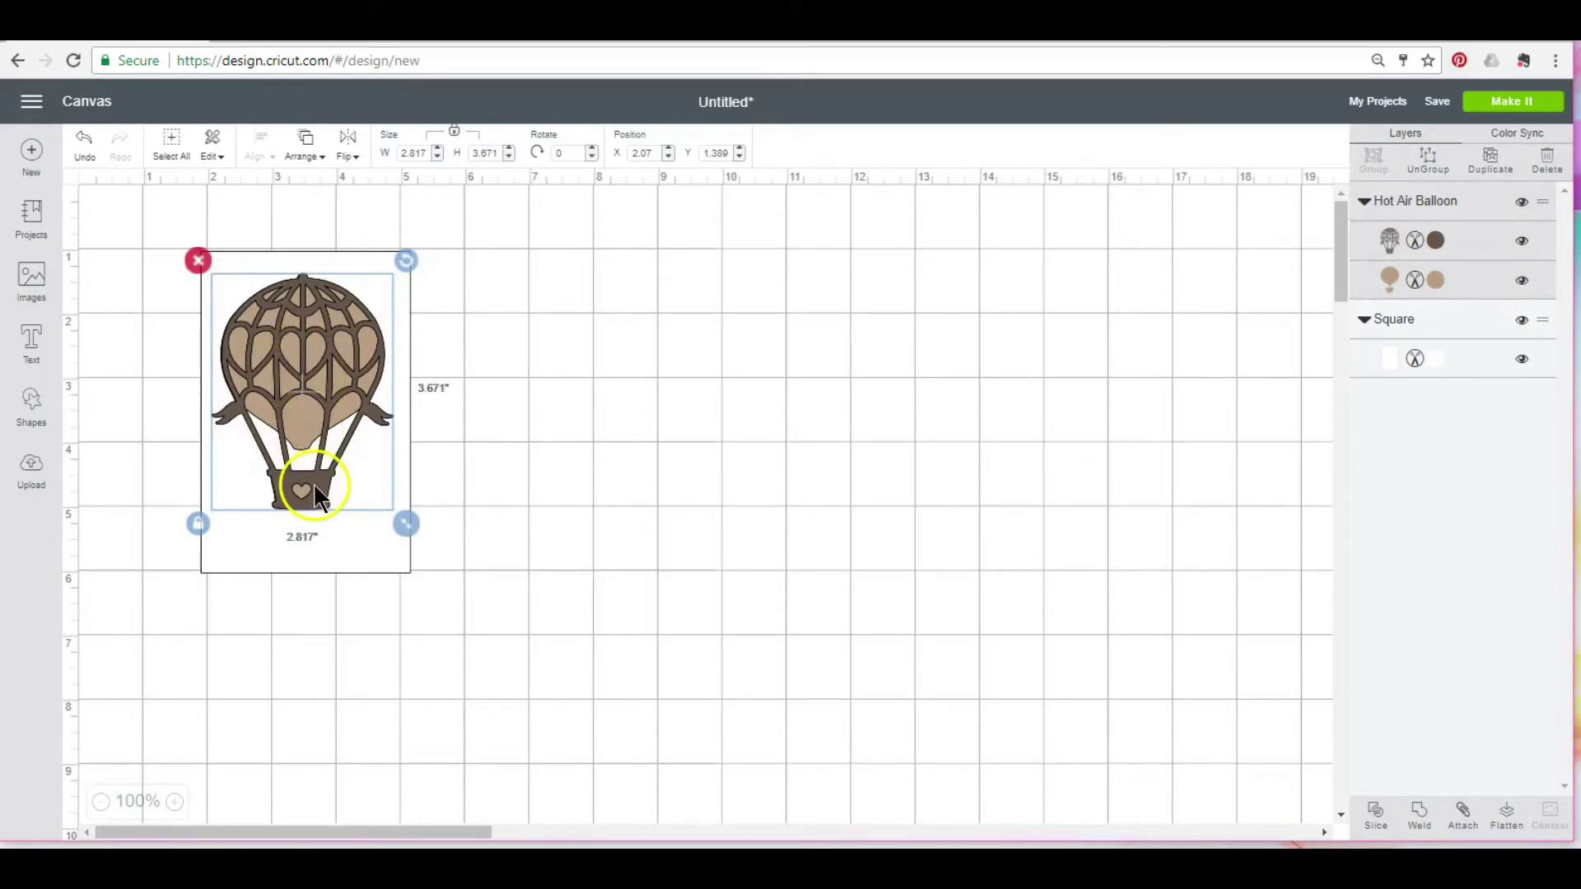
pyautogui.moveTo(320, 481); pyautogui.dragTo(319, 470)
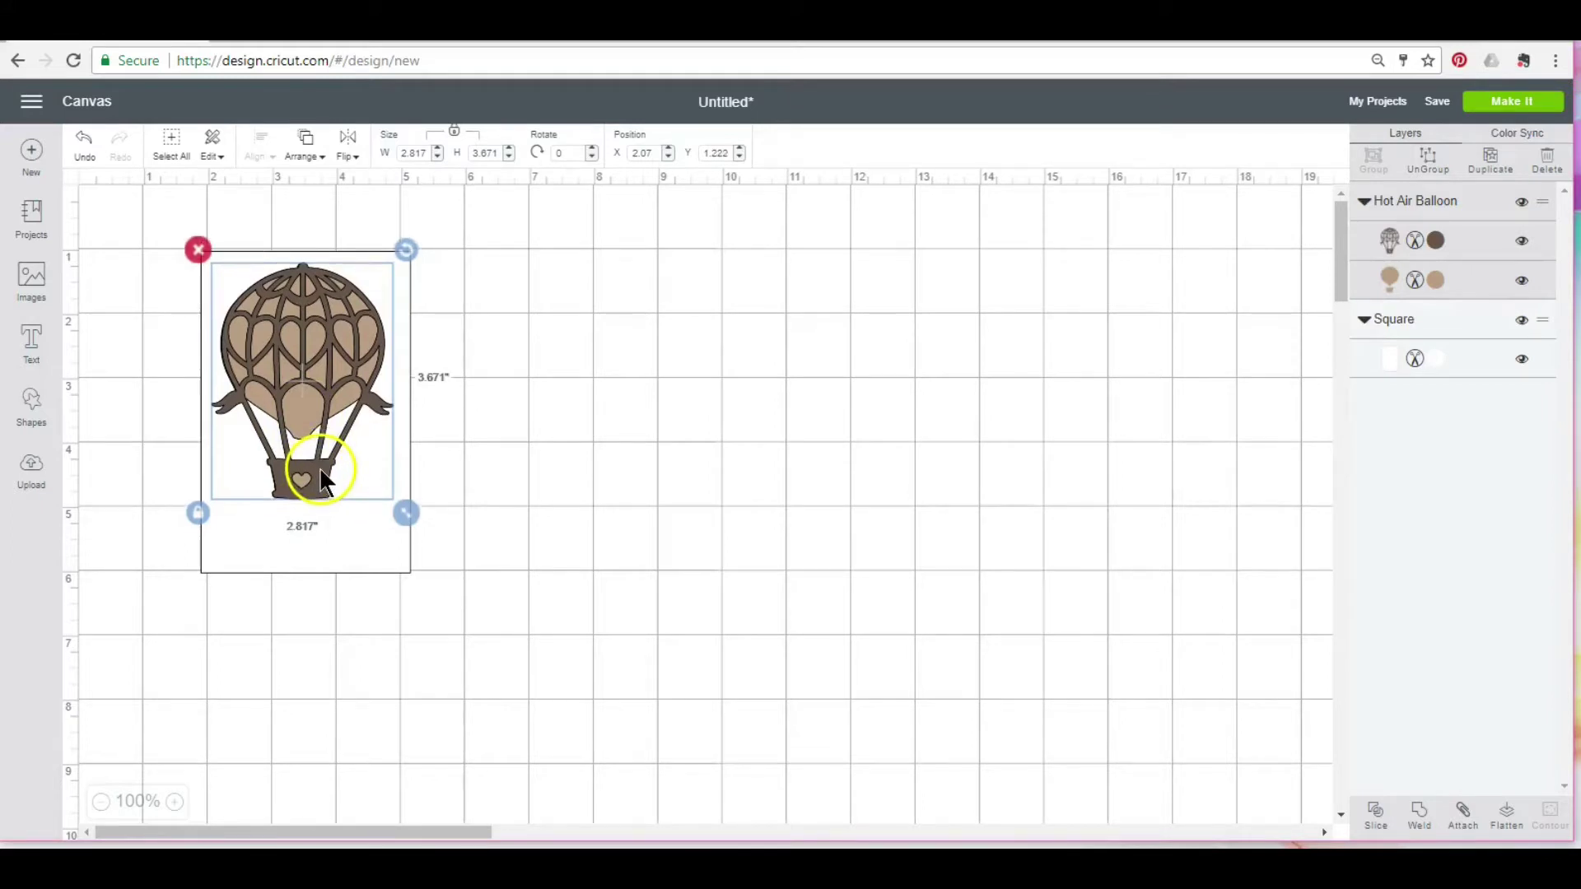
pyautogui.click(509, 475)
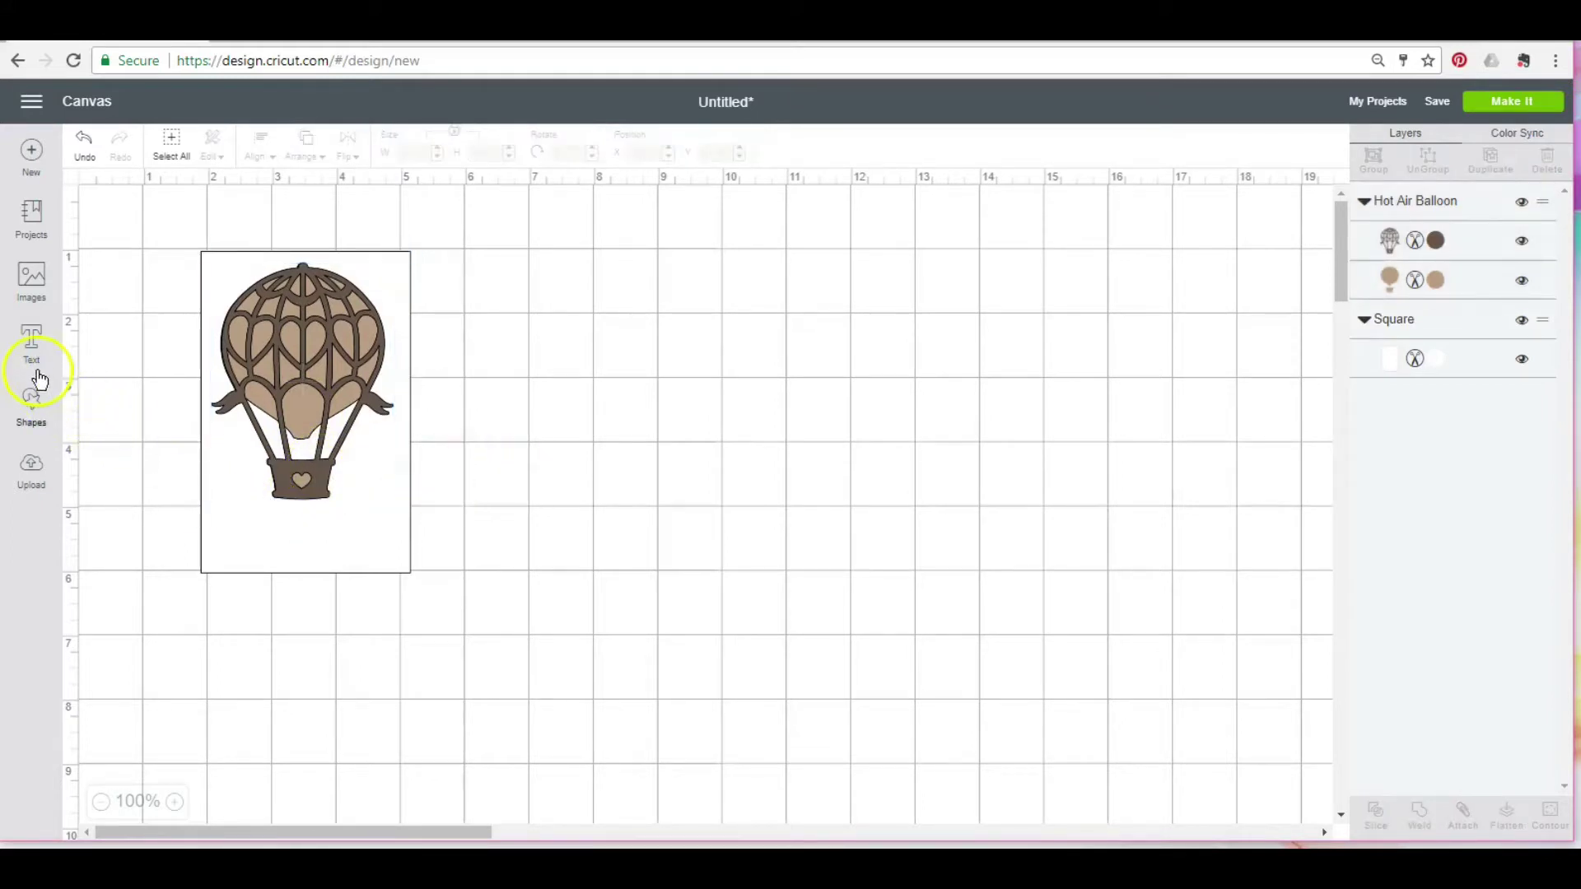
# Add a text object reading "Love", with only the first letter capitalized
pyautogui.click(33, 350)
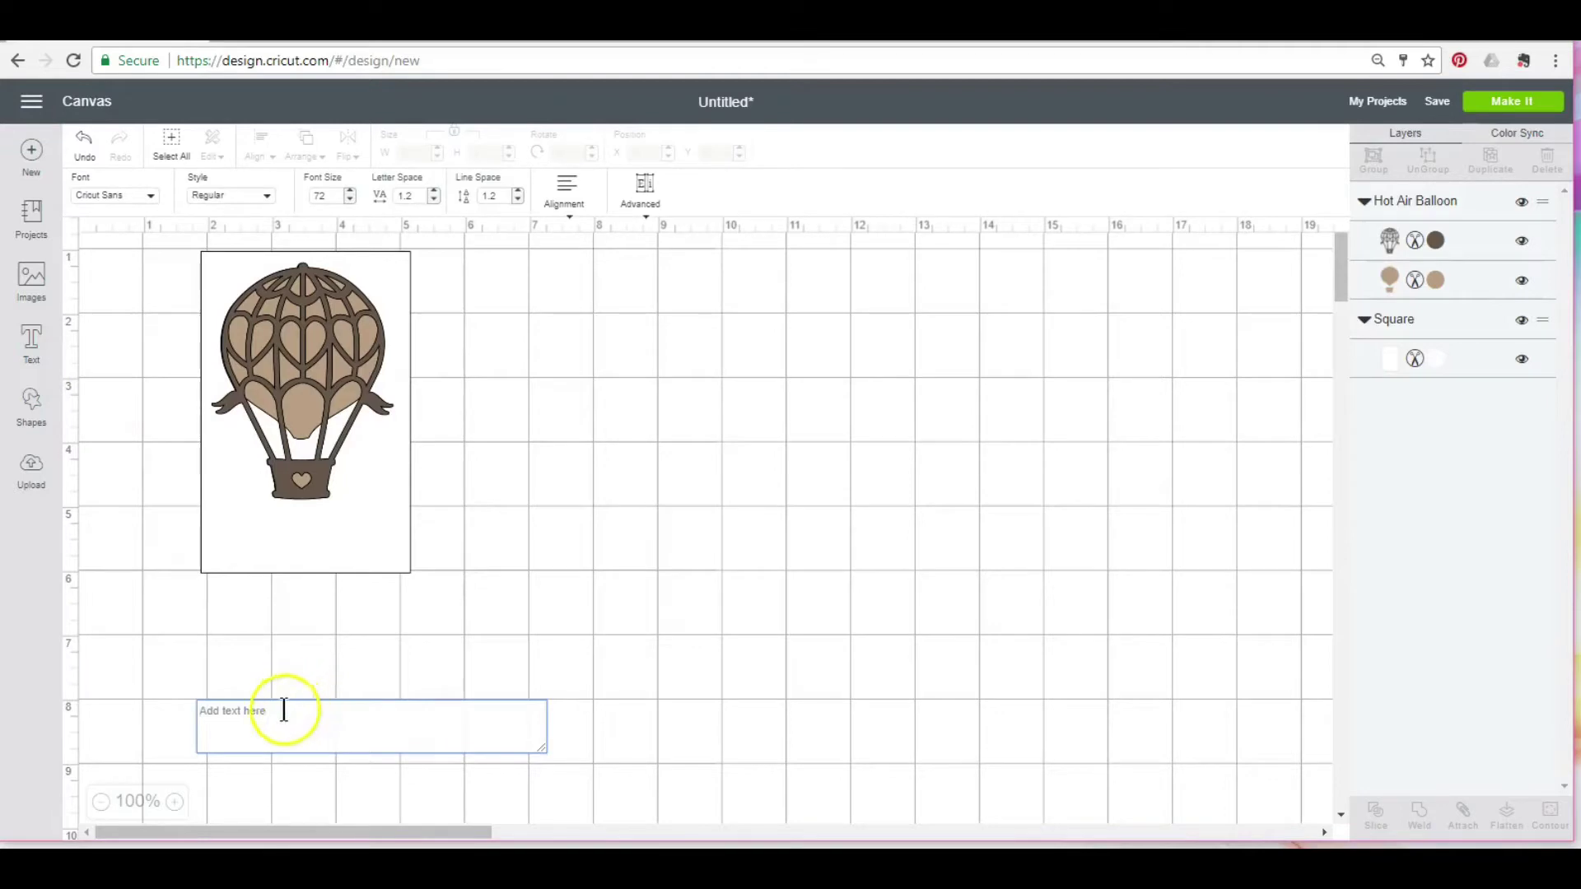
pyautogui.write('LOVE')
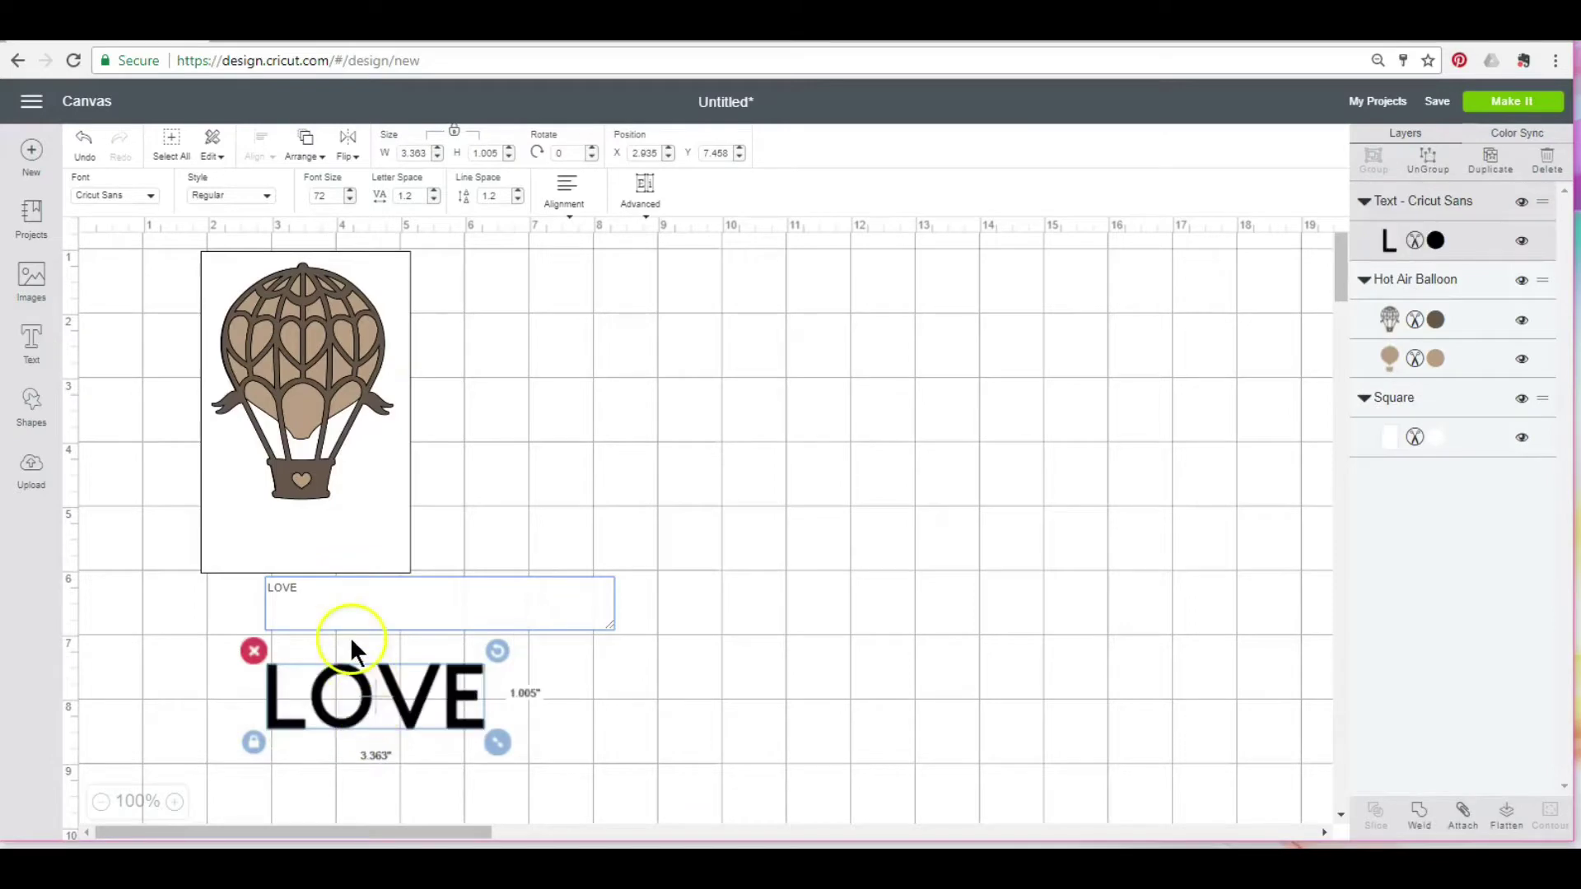
pyautogui.moveTo(303, 588); pyautogui.dragTo(290, 588)
pyautogui.press('BackSpace')
pyautogui.press('BackSpace')
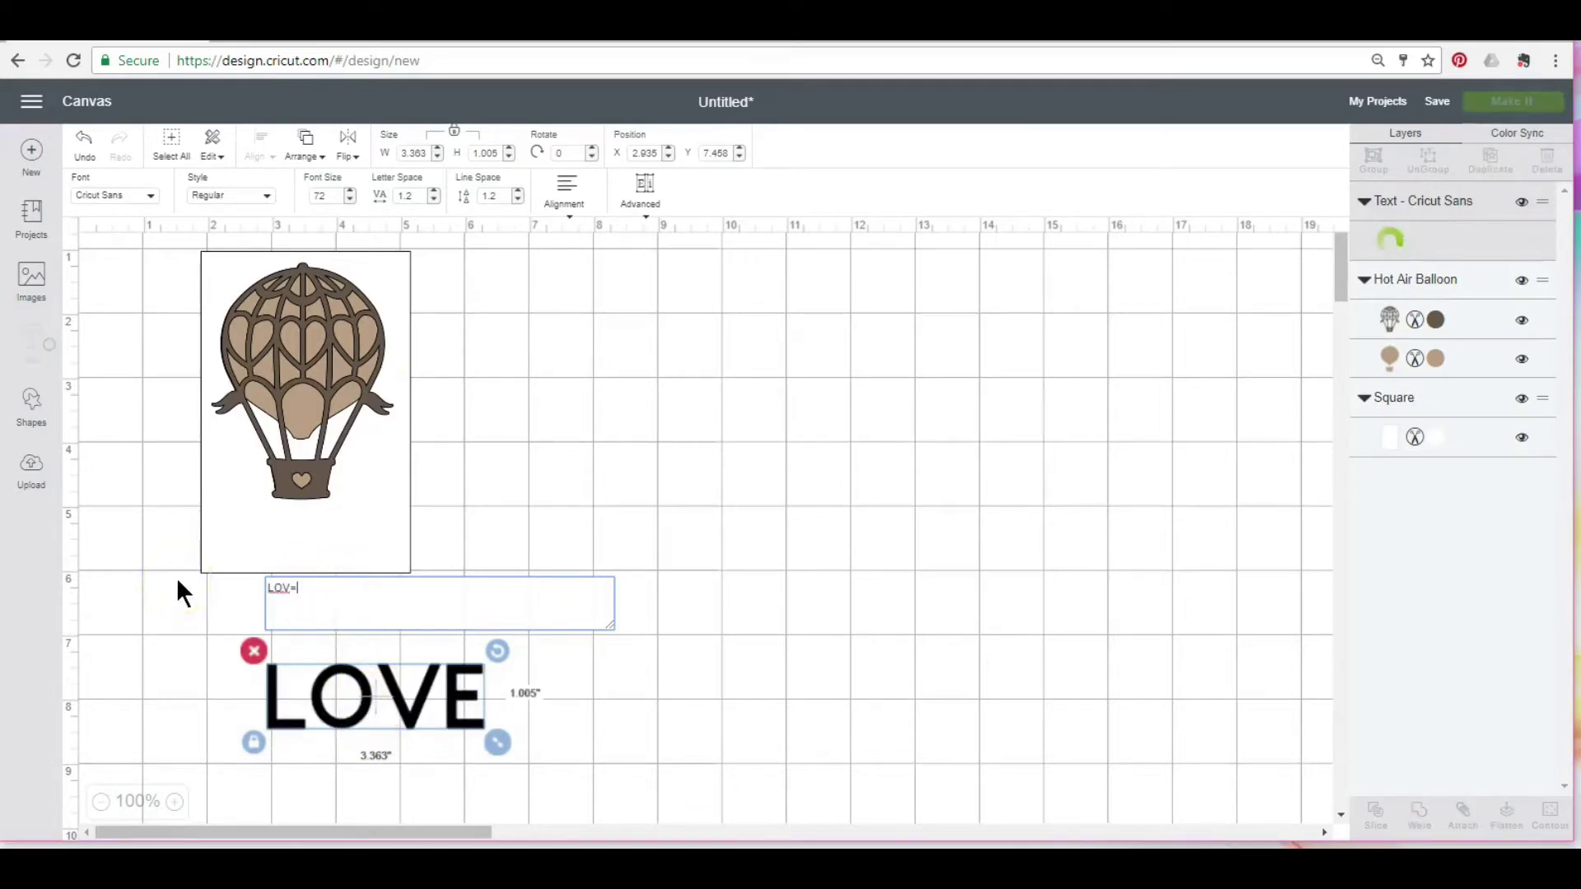
pyautogui.press('BackSpace')
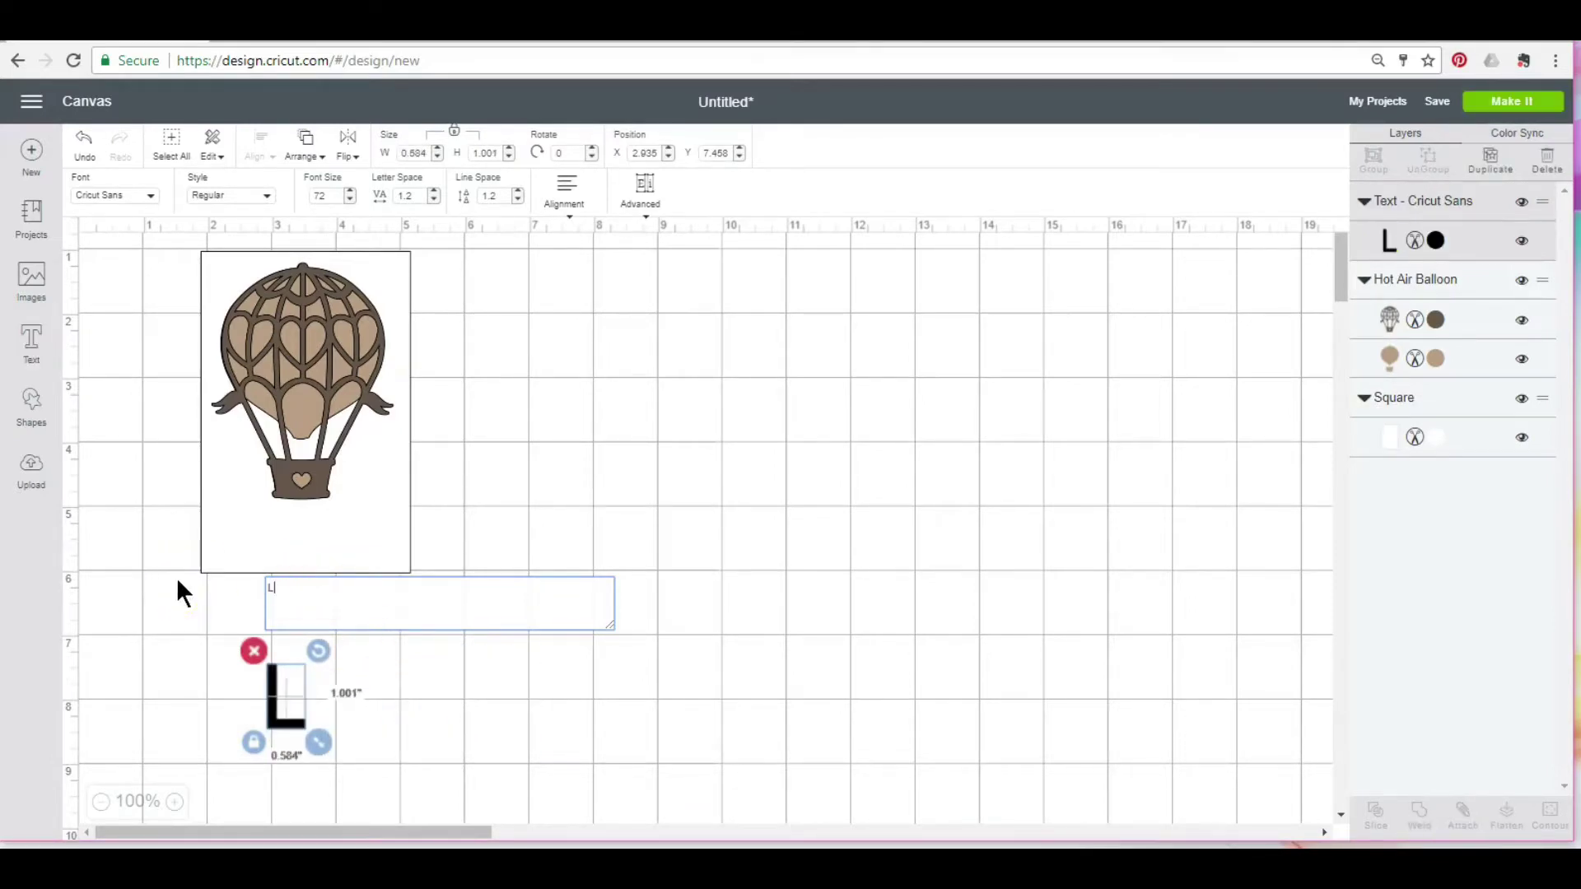
pyautogui.write('ove')
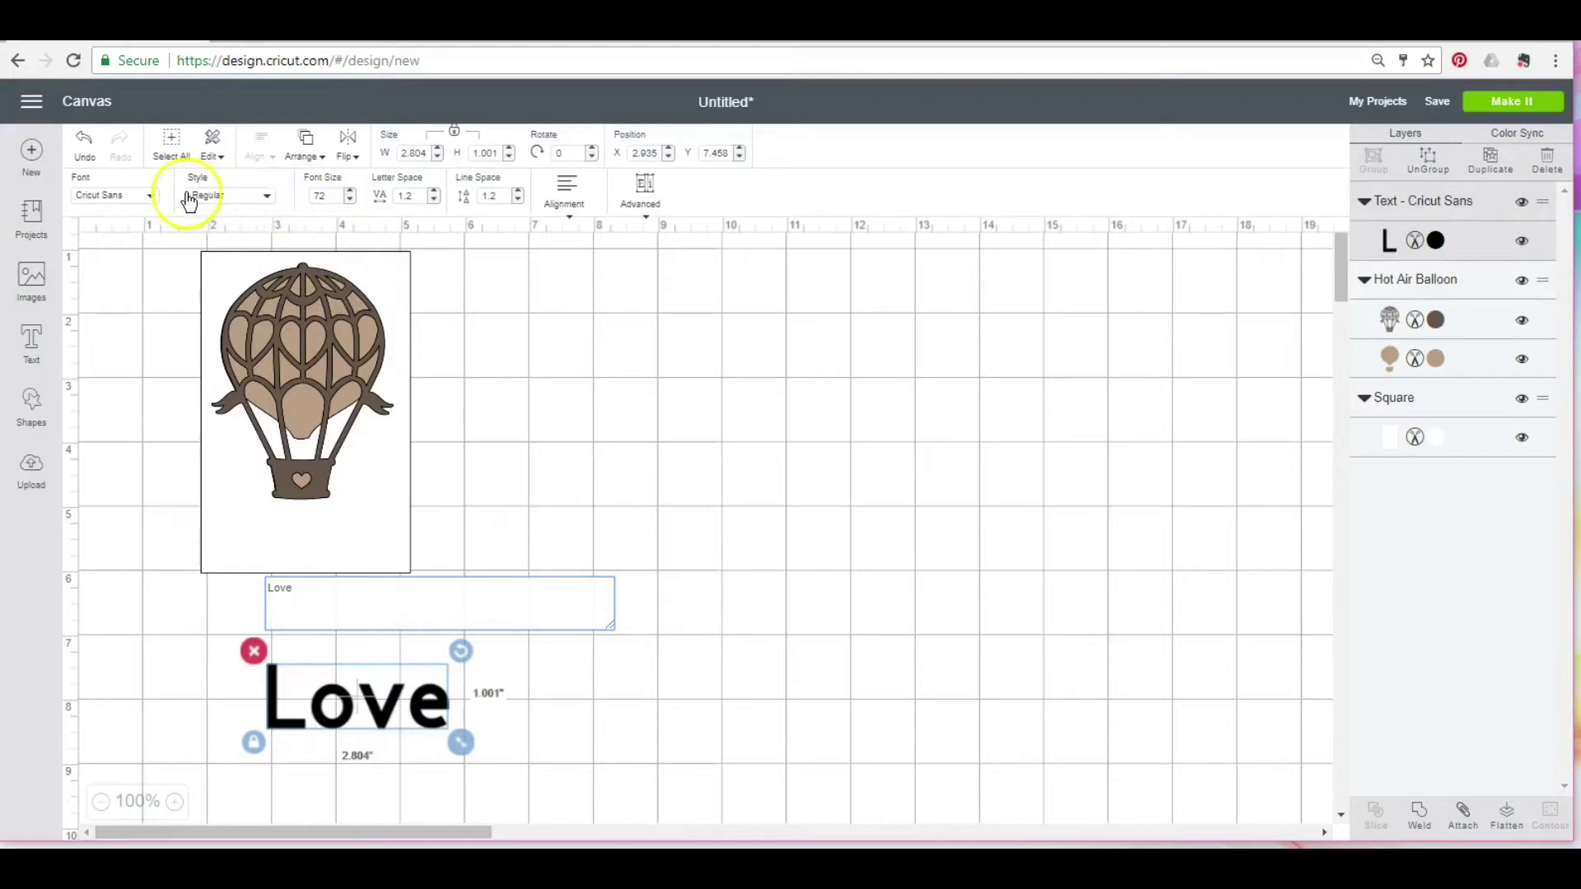
# Change the font of the "Love" text to the system font Coneria Script Demo
pyautogui.click(132, 204)
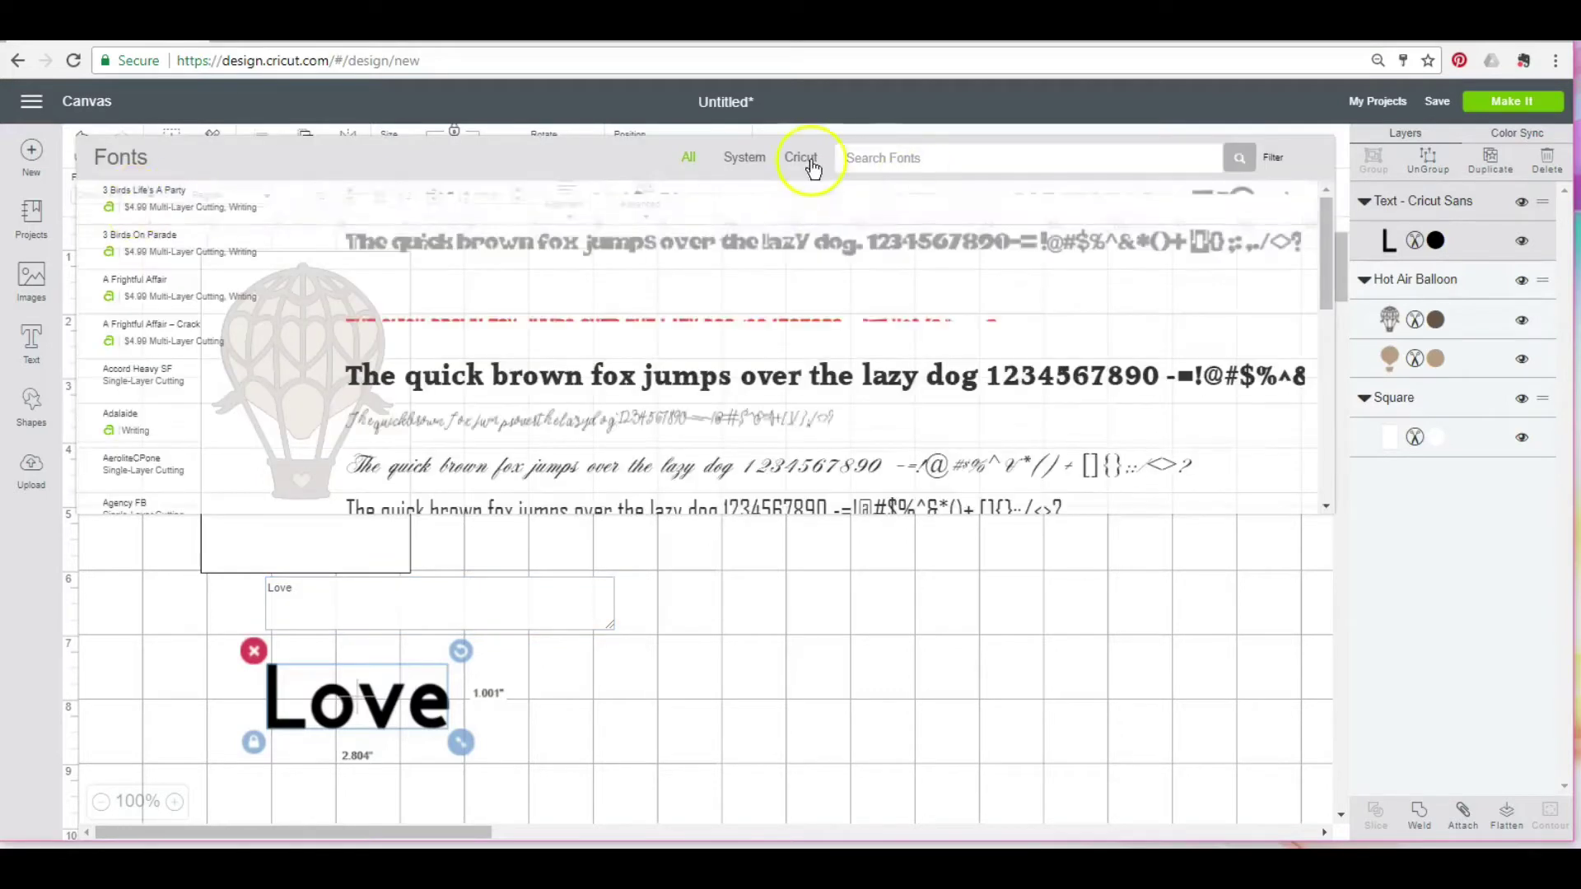
pyautogui.click(751, 159)
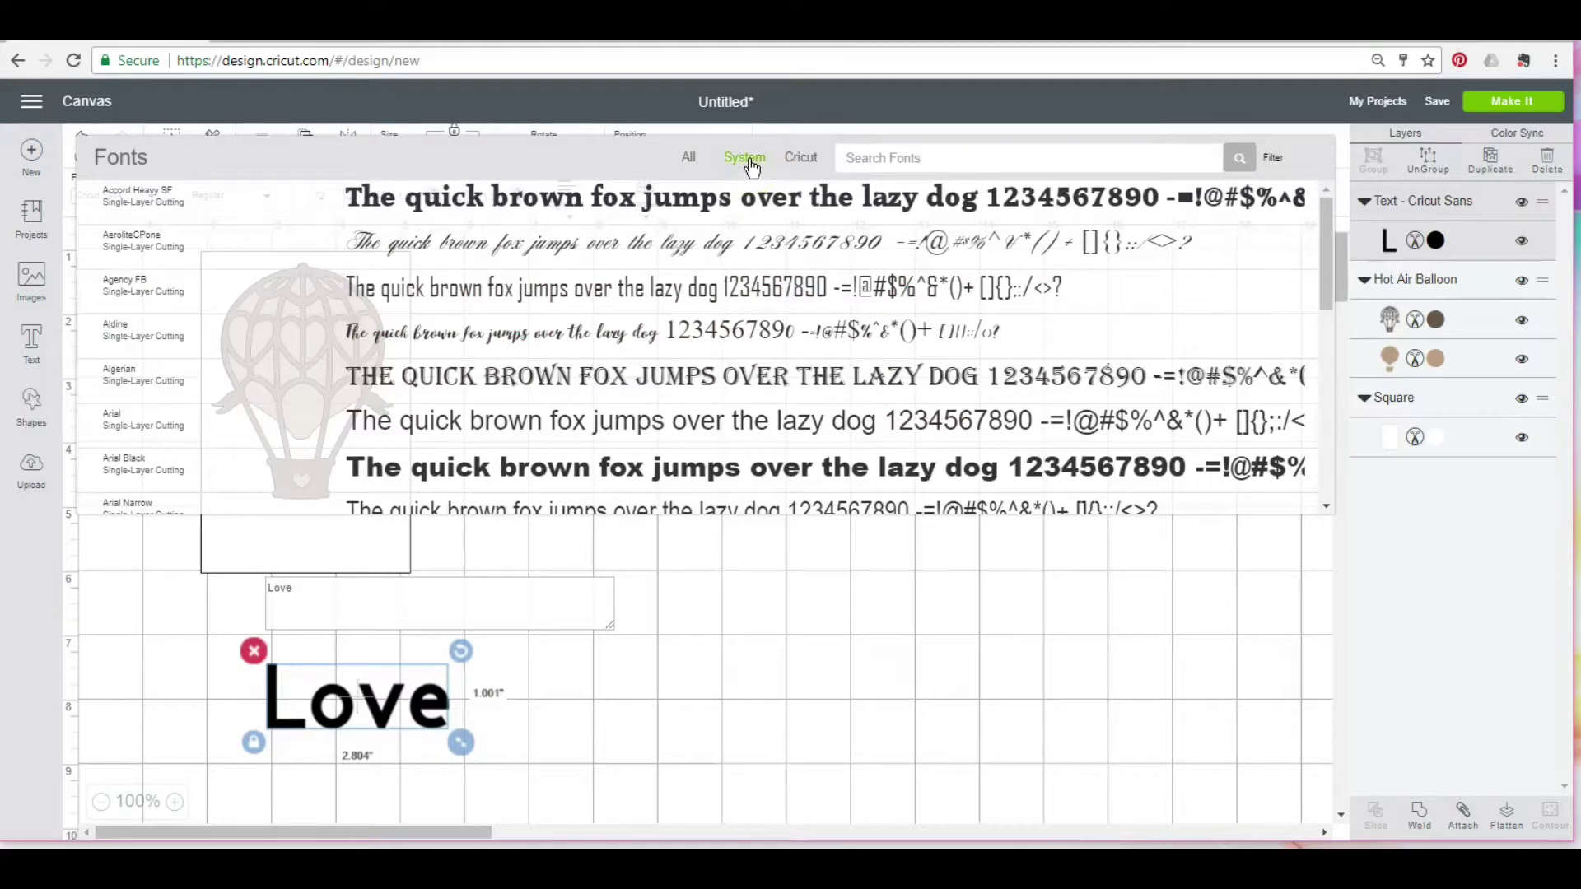
pyautogui.click(519, 201)
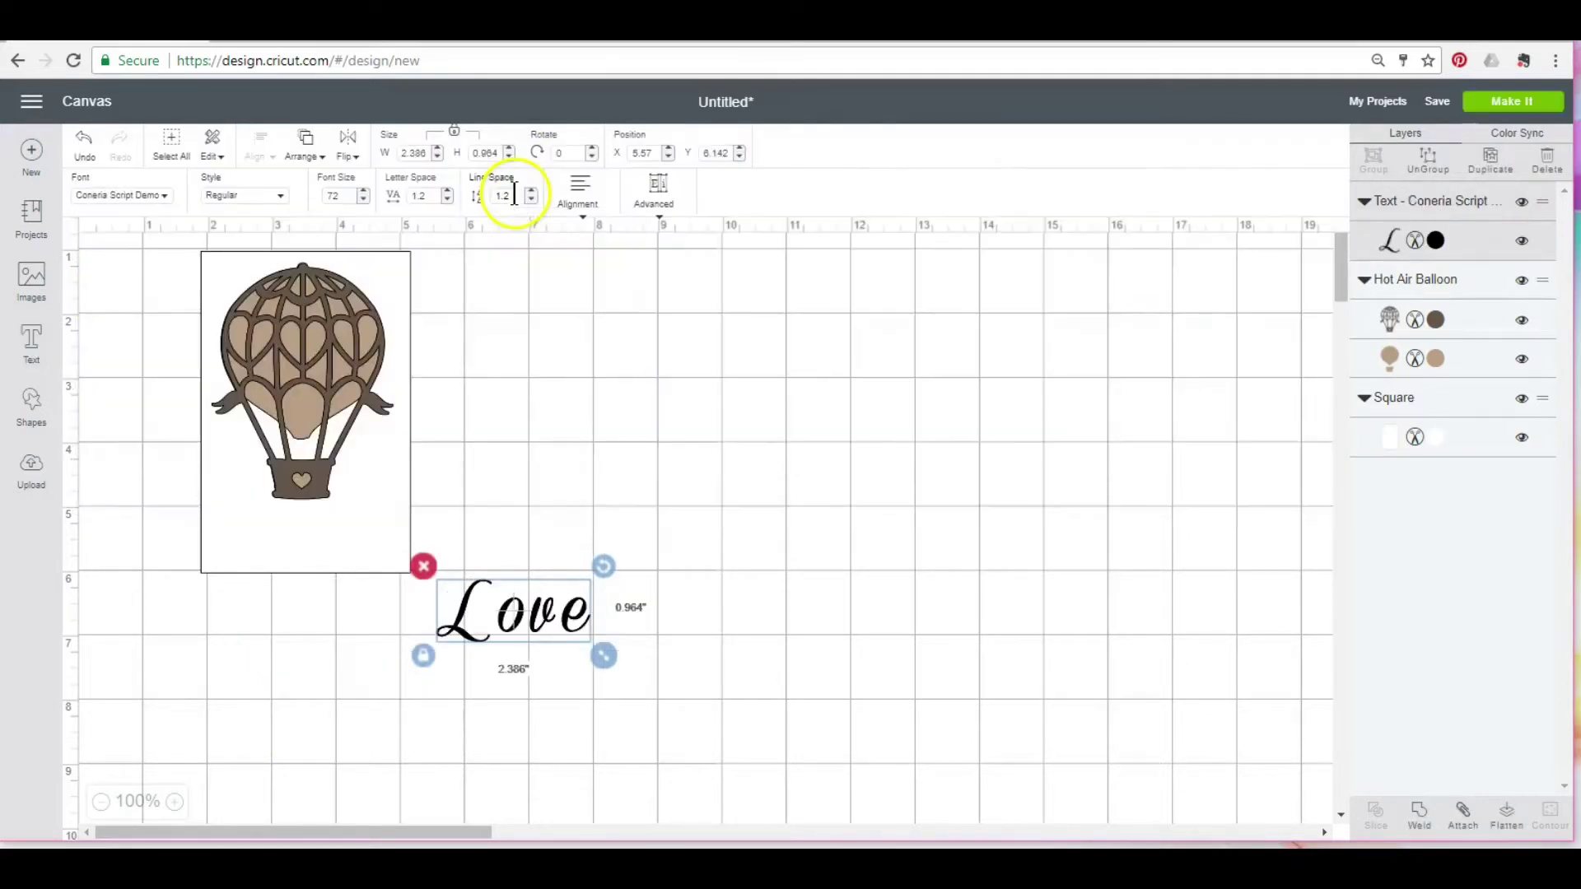
# Position the "Love" text on the white rectangle just below the balloon's basket
pyautogui.moveTo(555, 607); pyautogui.dragTo(360, 565)
pyautogui.doubleClick(339, 546)
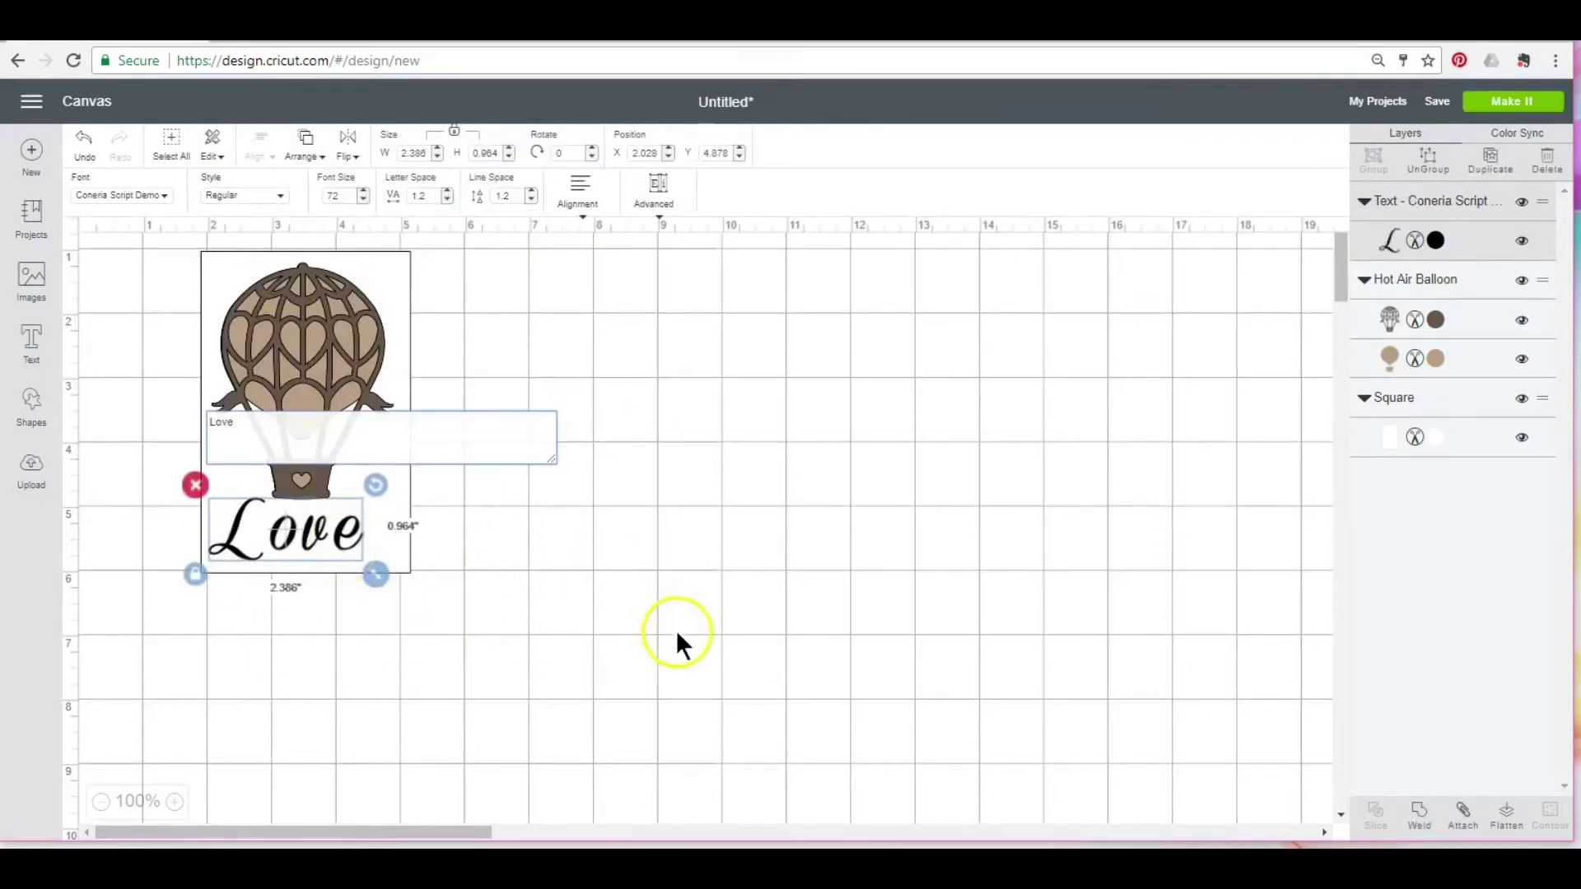
pyautogui.click(677, 635)
# Move the white rectangle aside and ungroup the "Love" text into letters, closing the gaps so the word is about 1.98 inches wide
pyautogui.click(337, 545)
pyautogui.hotkey('ctrl', 'shift', 'g')
pyautogui.click(338, 565)
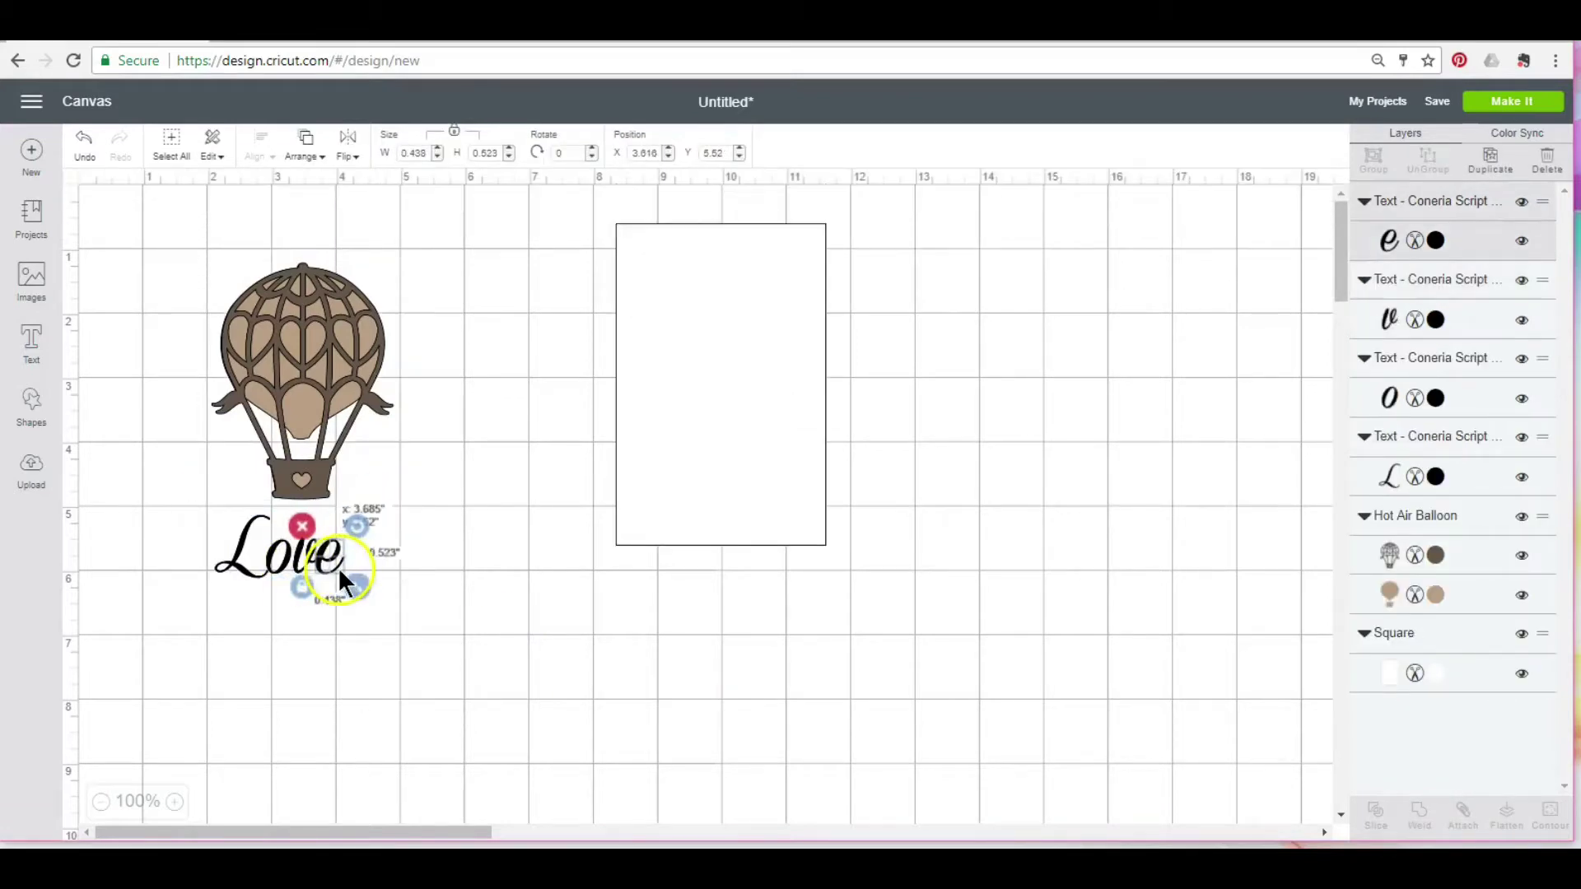
pyautogui.click(379, 606)
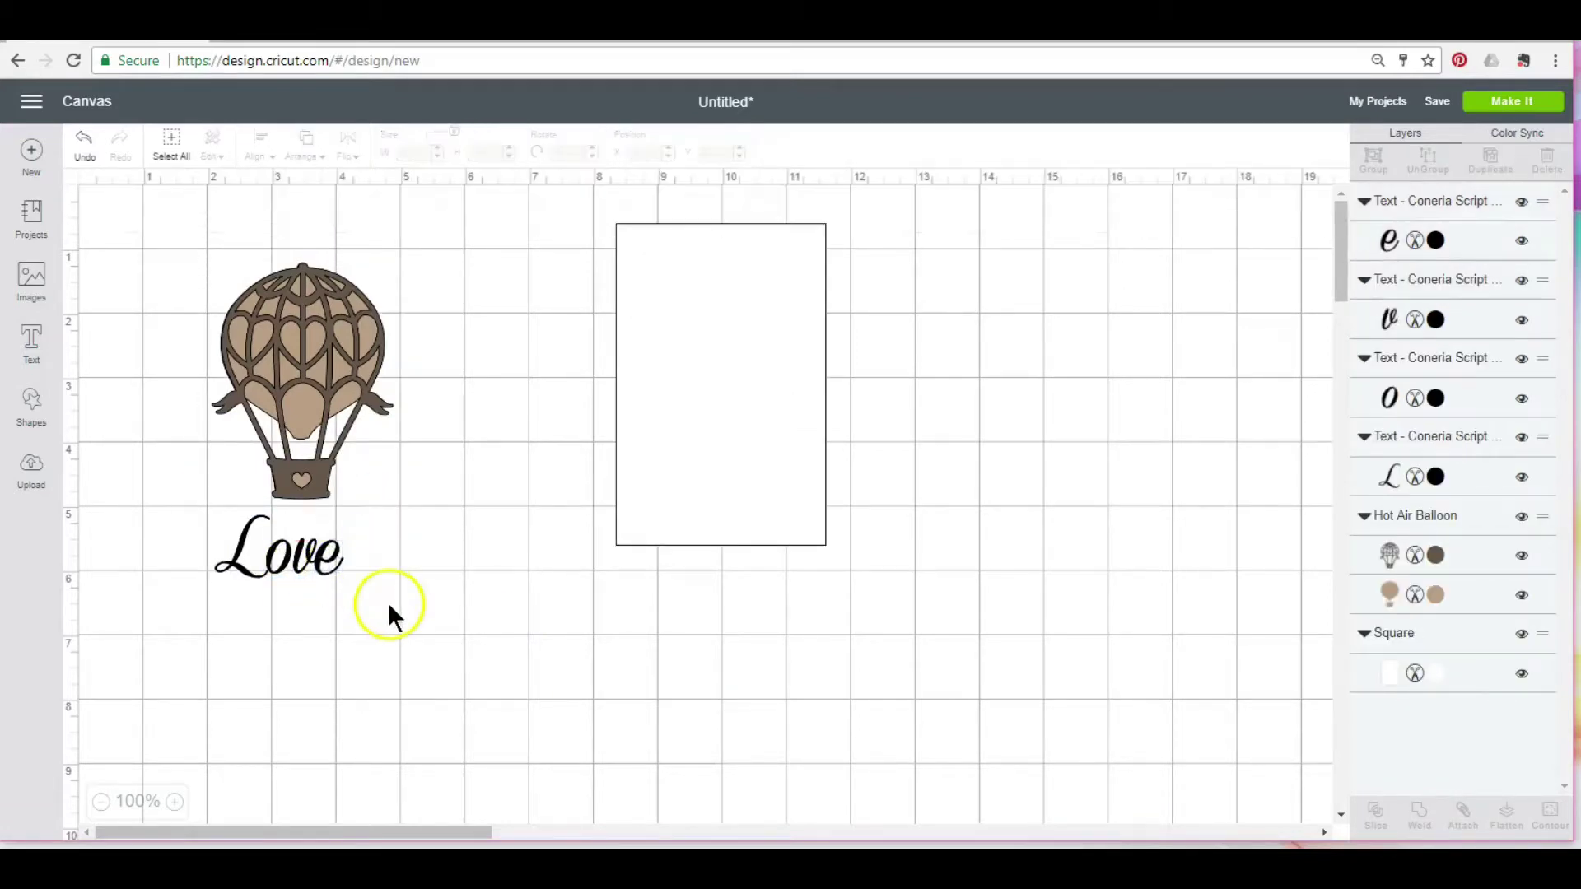
pyautogui.click(241, 569)
pyautogui.click(283, 577)
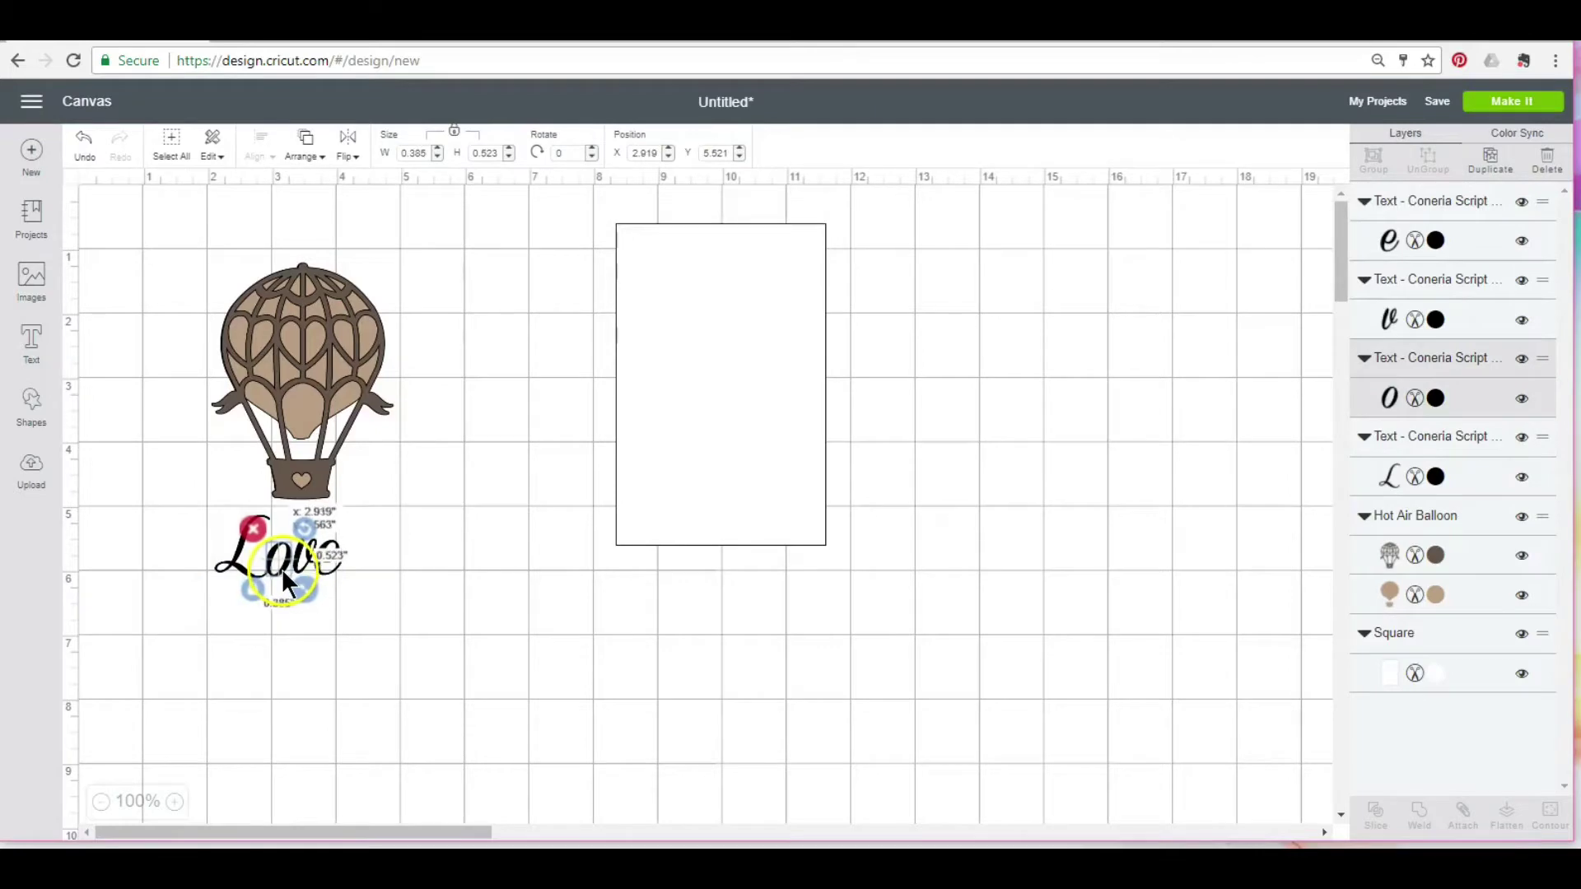
pyautogui.click(339, 591)
pyautogui.moveTo(329, 595); pyautogui.dragTo(156, 523)
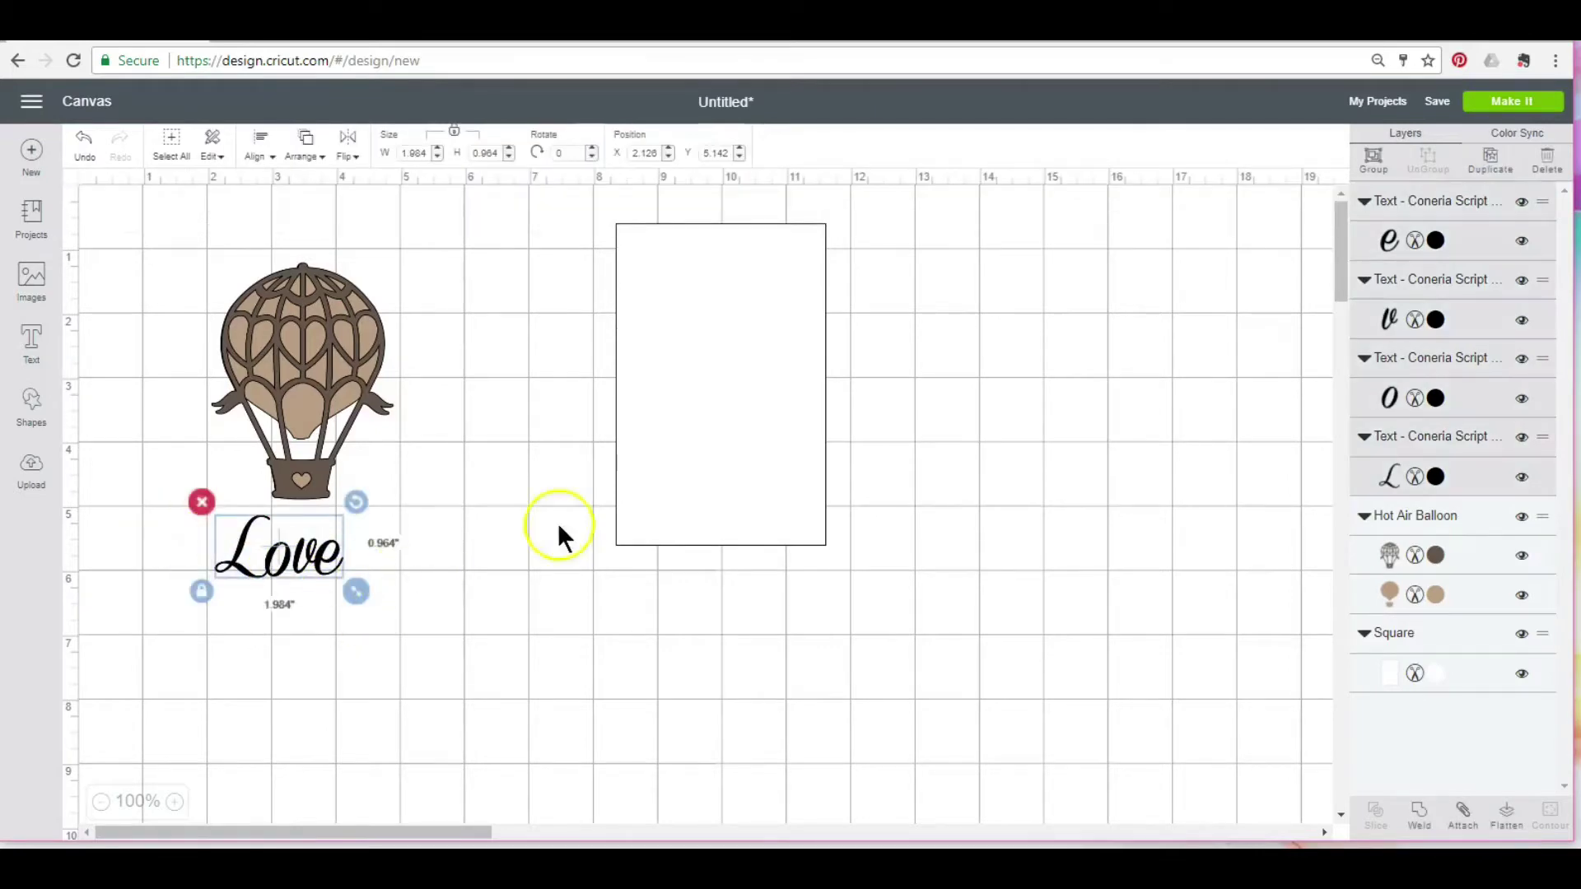
# Group the "Love" letters and recolor the "e" and "v" in Candycorn yellow (#F2B31B)
pyautogui.click(1374, 159)
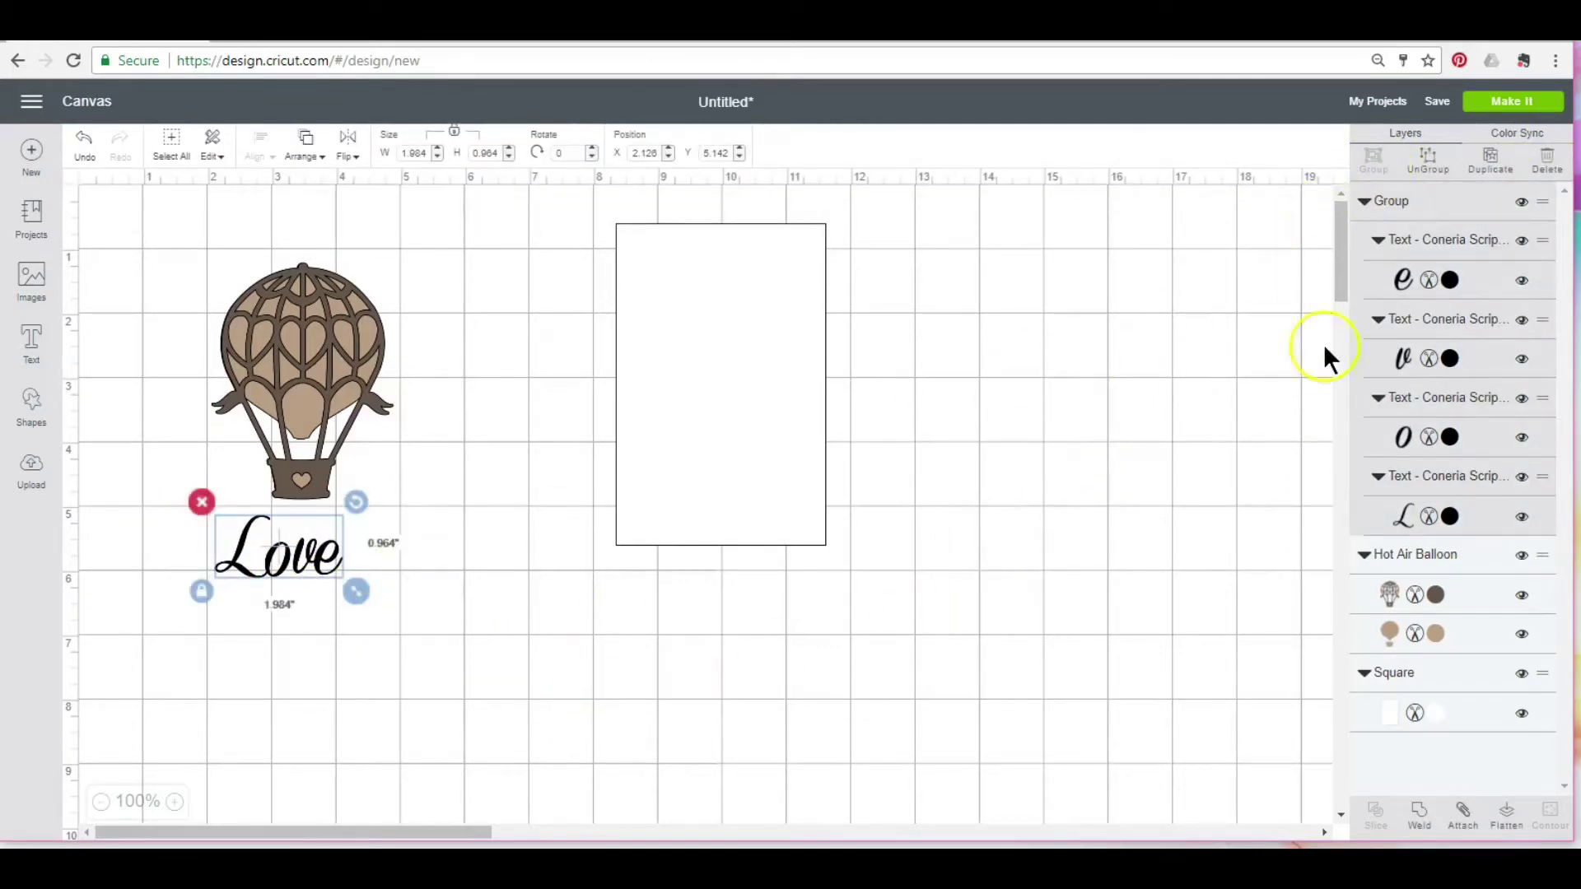
pyautogui.click(351, 578)
pyautogui.click(325, 556)
pyautogui.click(1450, 280)
pyautogui.click(1167, 428)
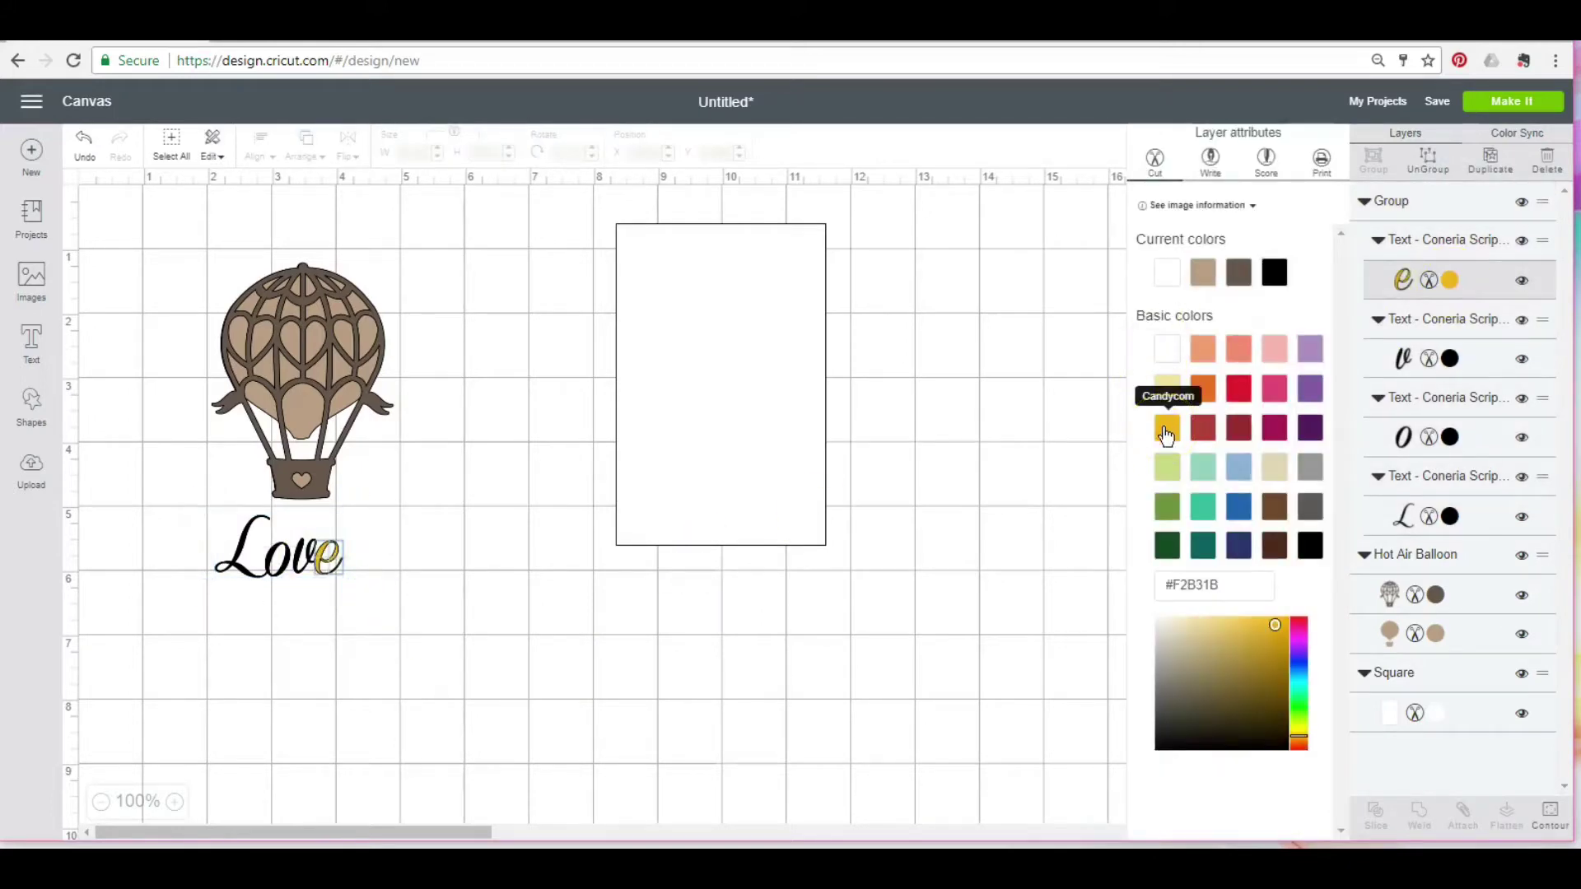
pyautogui.click(1450, 358)
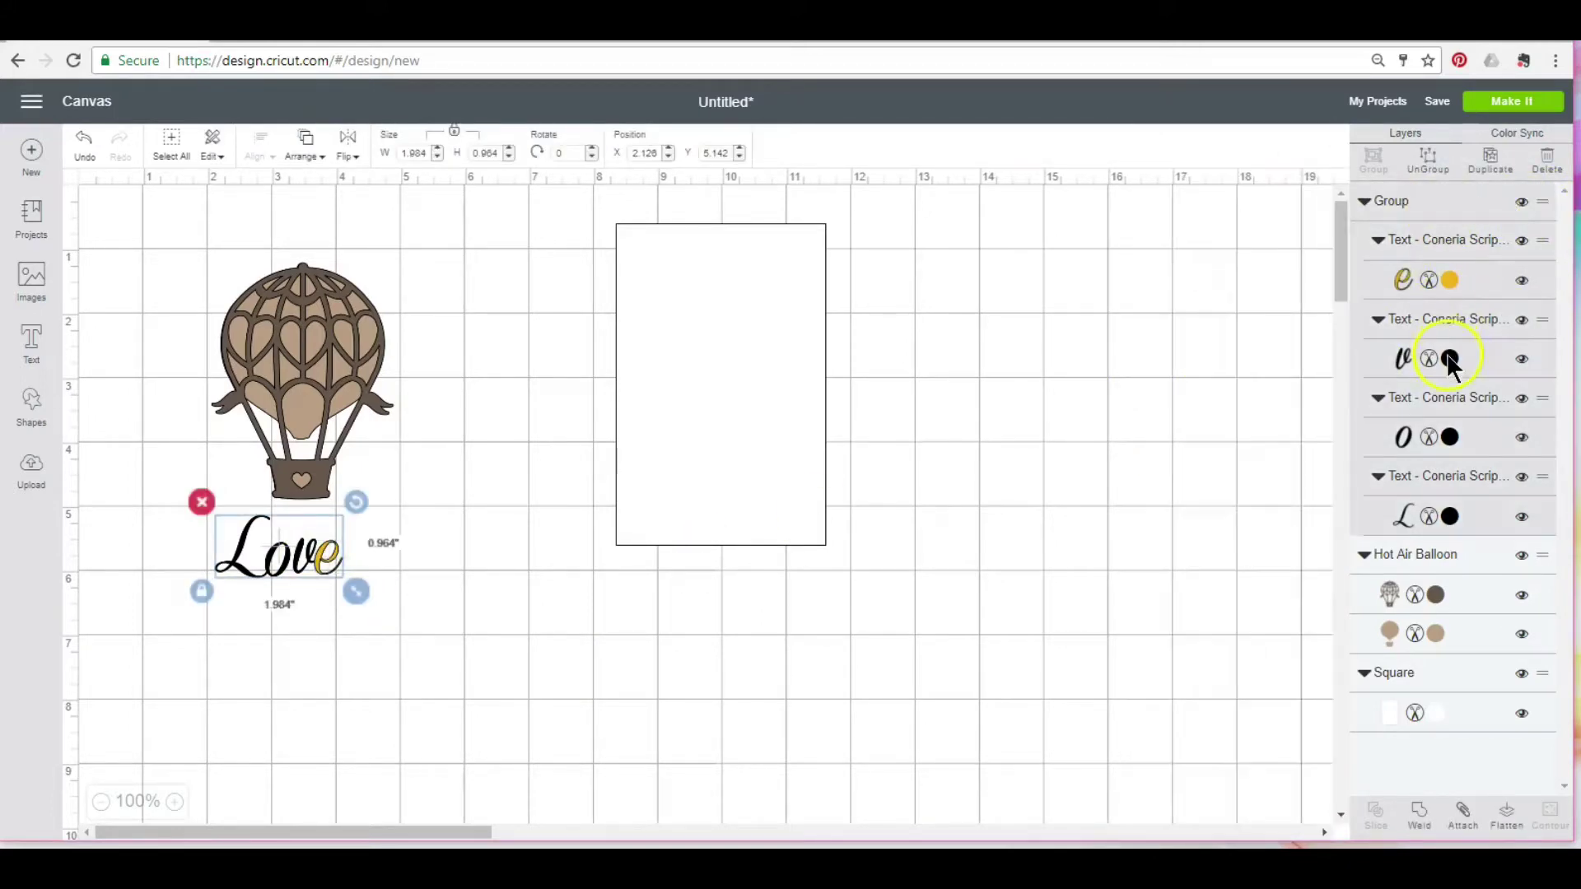
pyautogui.click(374, 519)
pyautogui.click(1167, 428)
# Recolor the "o" and "L" of "Love" in the same Candycorn yellow as the other letters
pyautogui.click(278, 565)
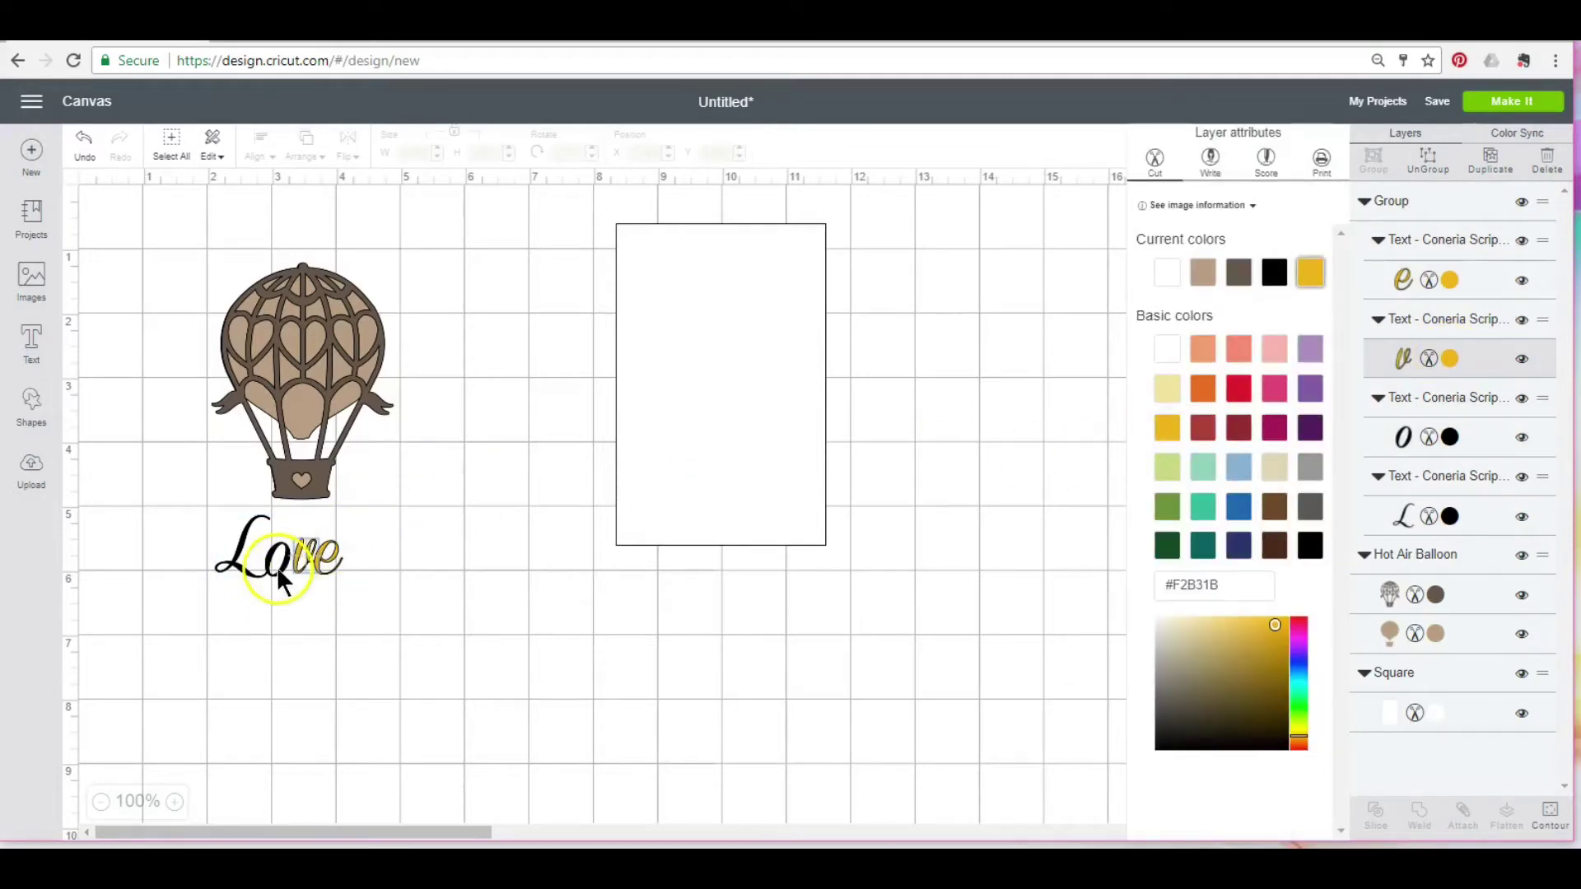
pyautogui.click(1449, 437)
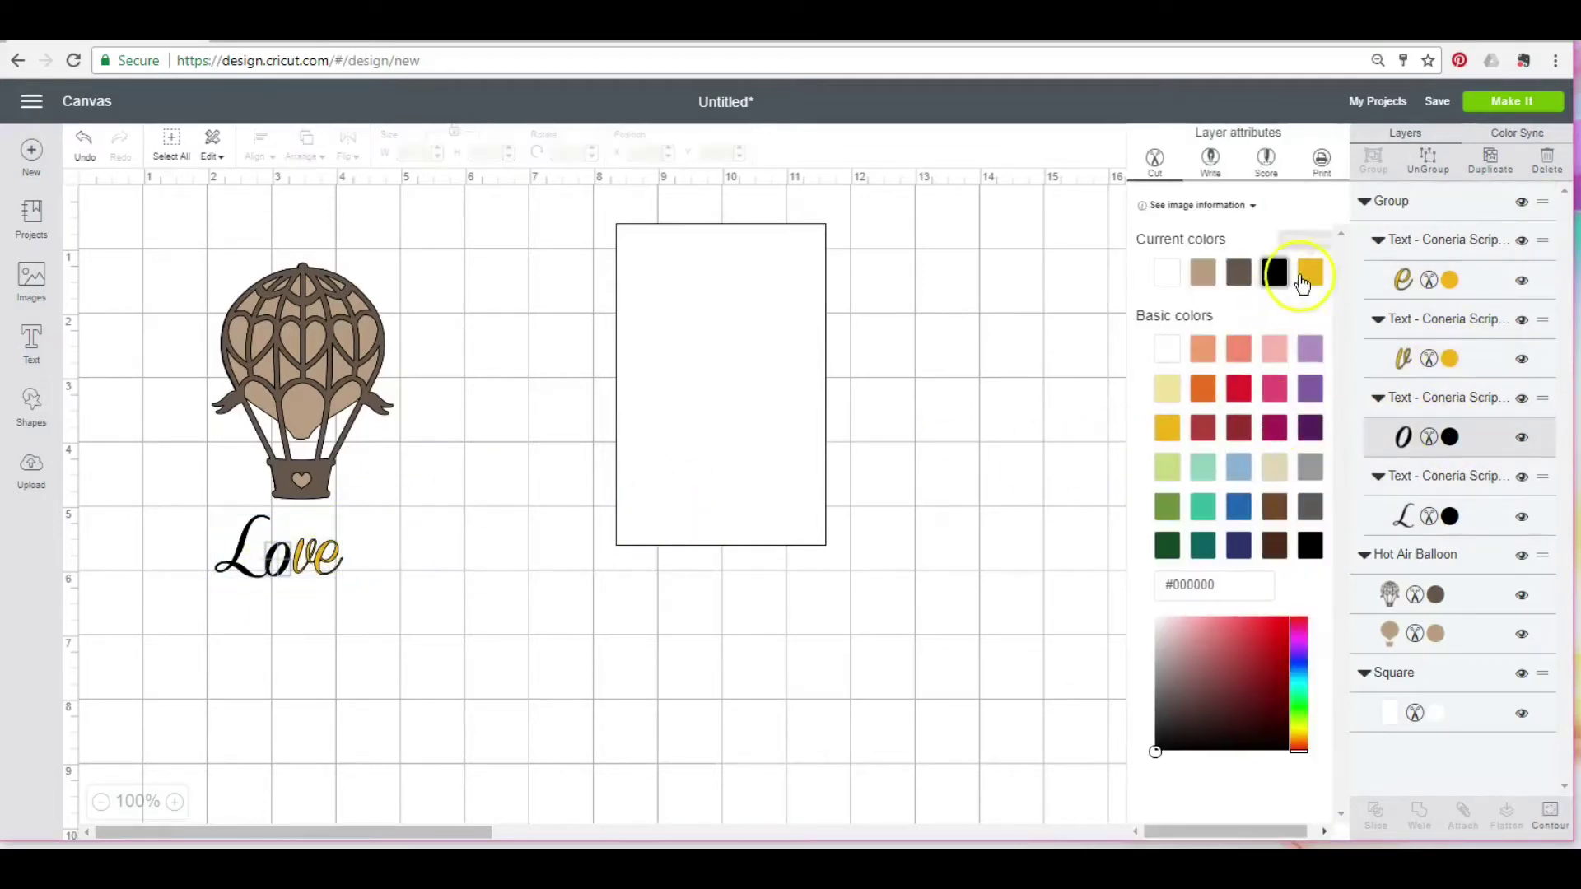
pyautogui.click(1310, 272)
pyautogui.click(236, 565)
pyautogui.click(1449, 517)
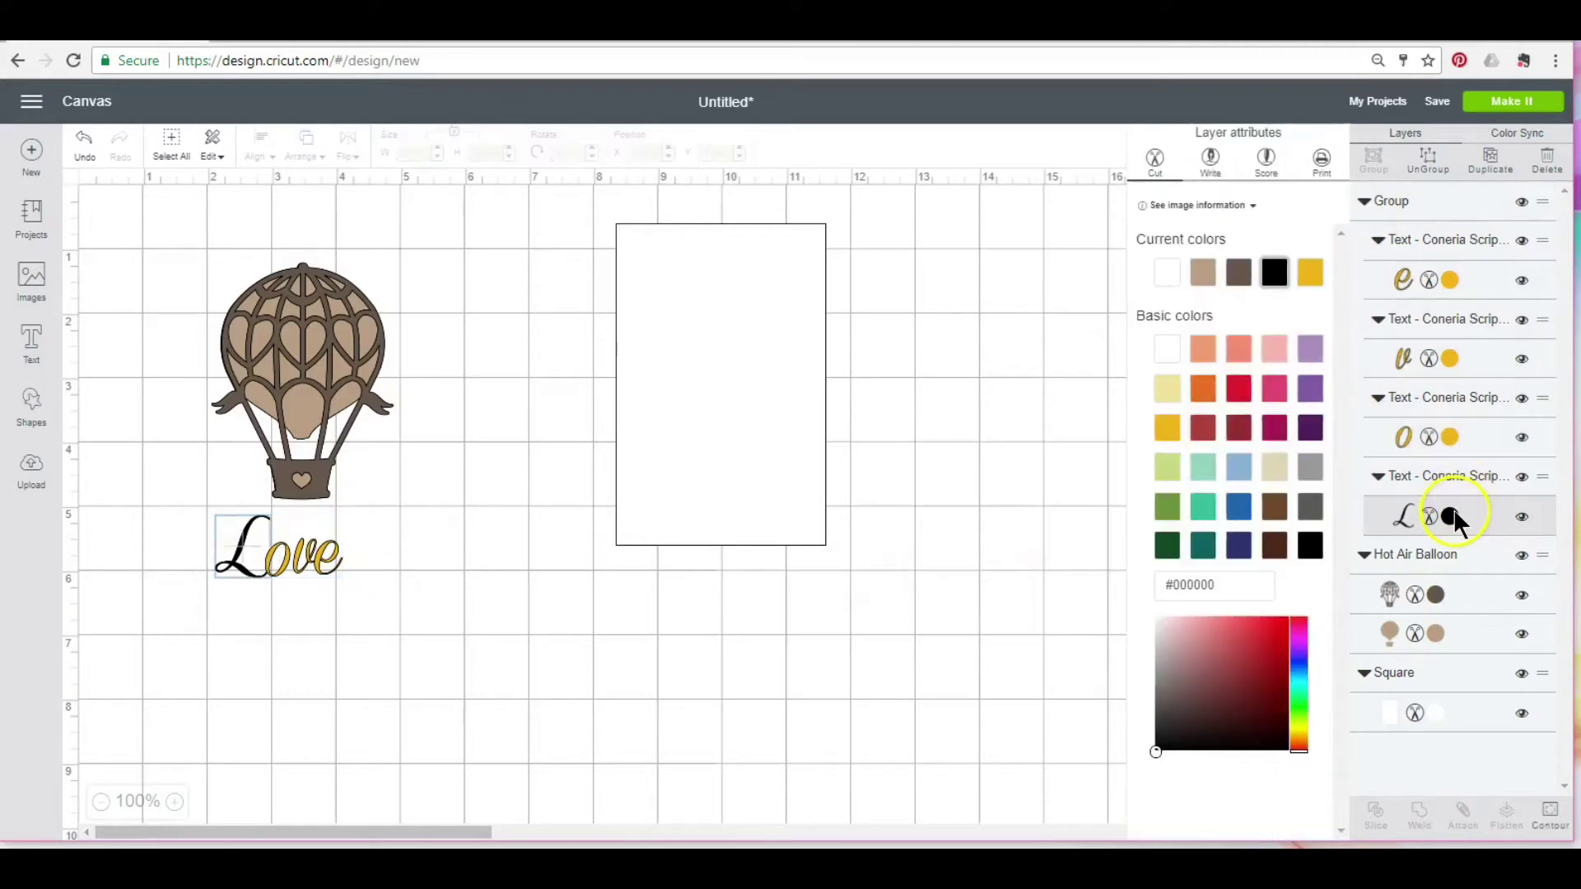
pyautogui.click(1309, 271)
# Ungroup the hot air balloon and move its dark brown frame layer off the tan backing
pyautogui.click(324, 474)
pyautogui.rightClick(326, 476)
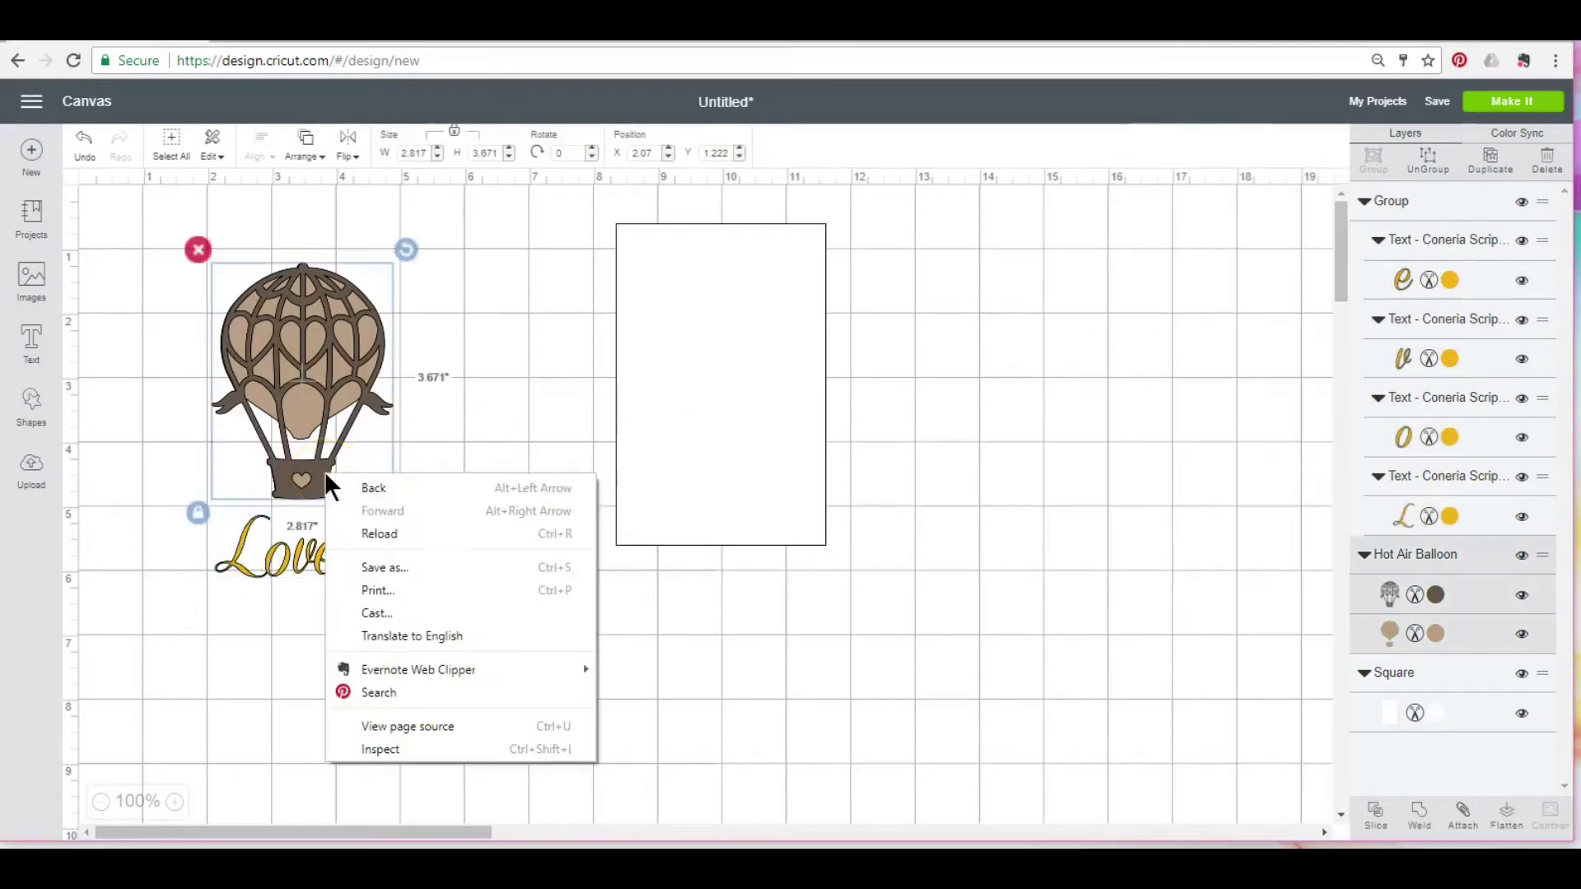
pyautogui.click(1432, 155)
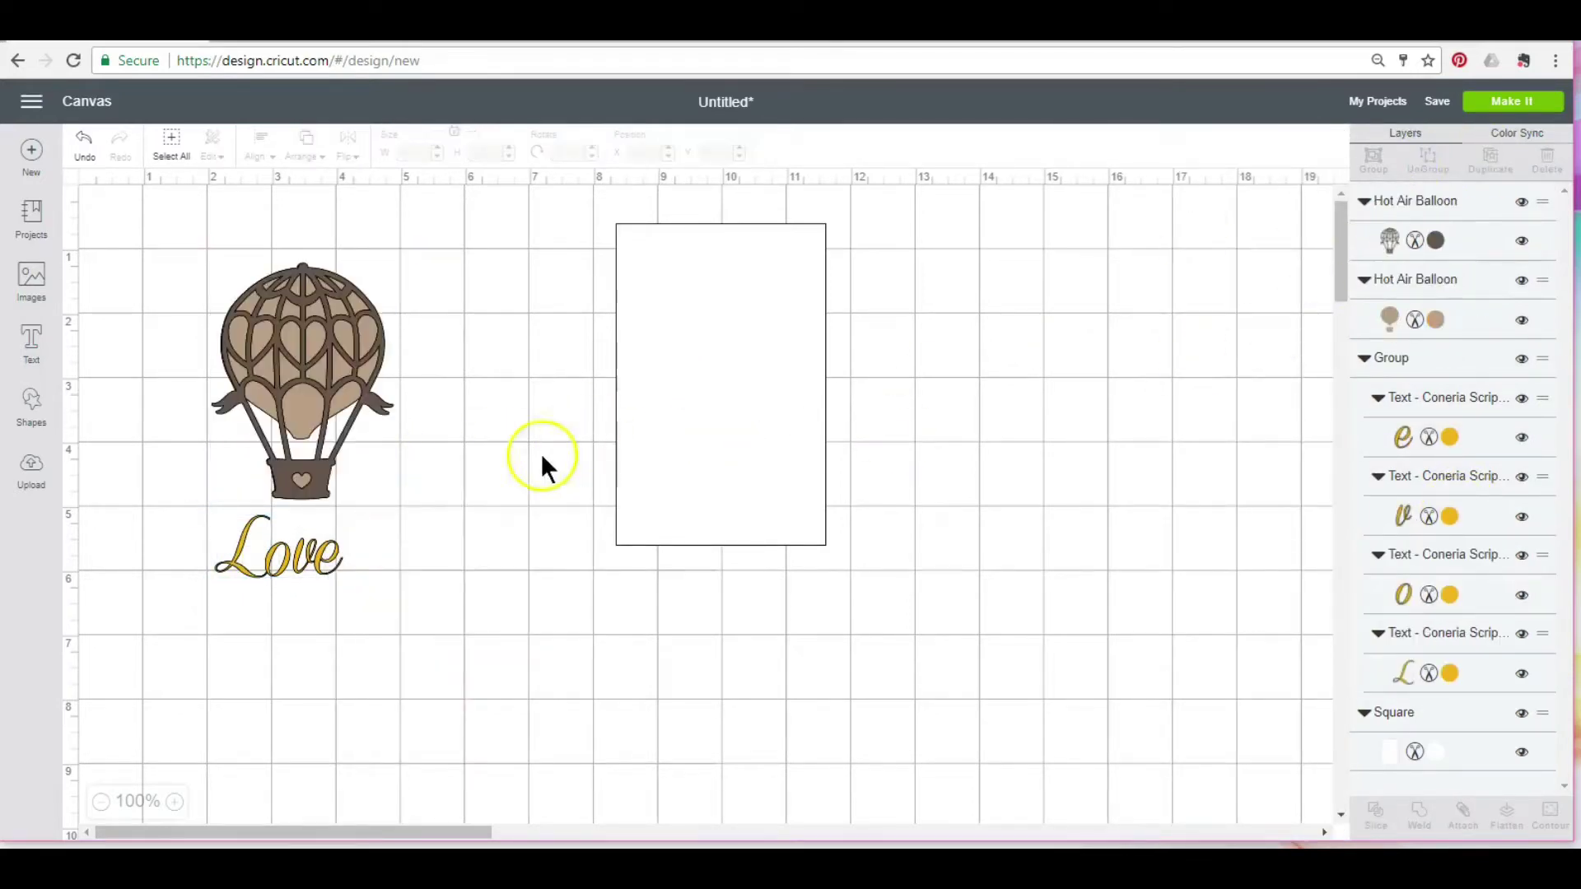
pyautogui.click(383, 466)
pyautogui.moveTo(383, 466); pyautogui.dragTo(572, 458)
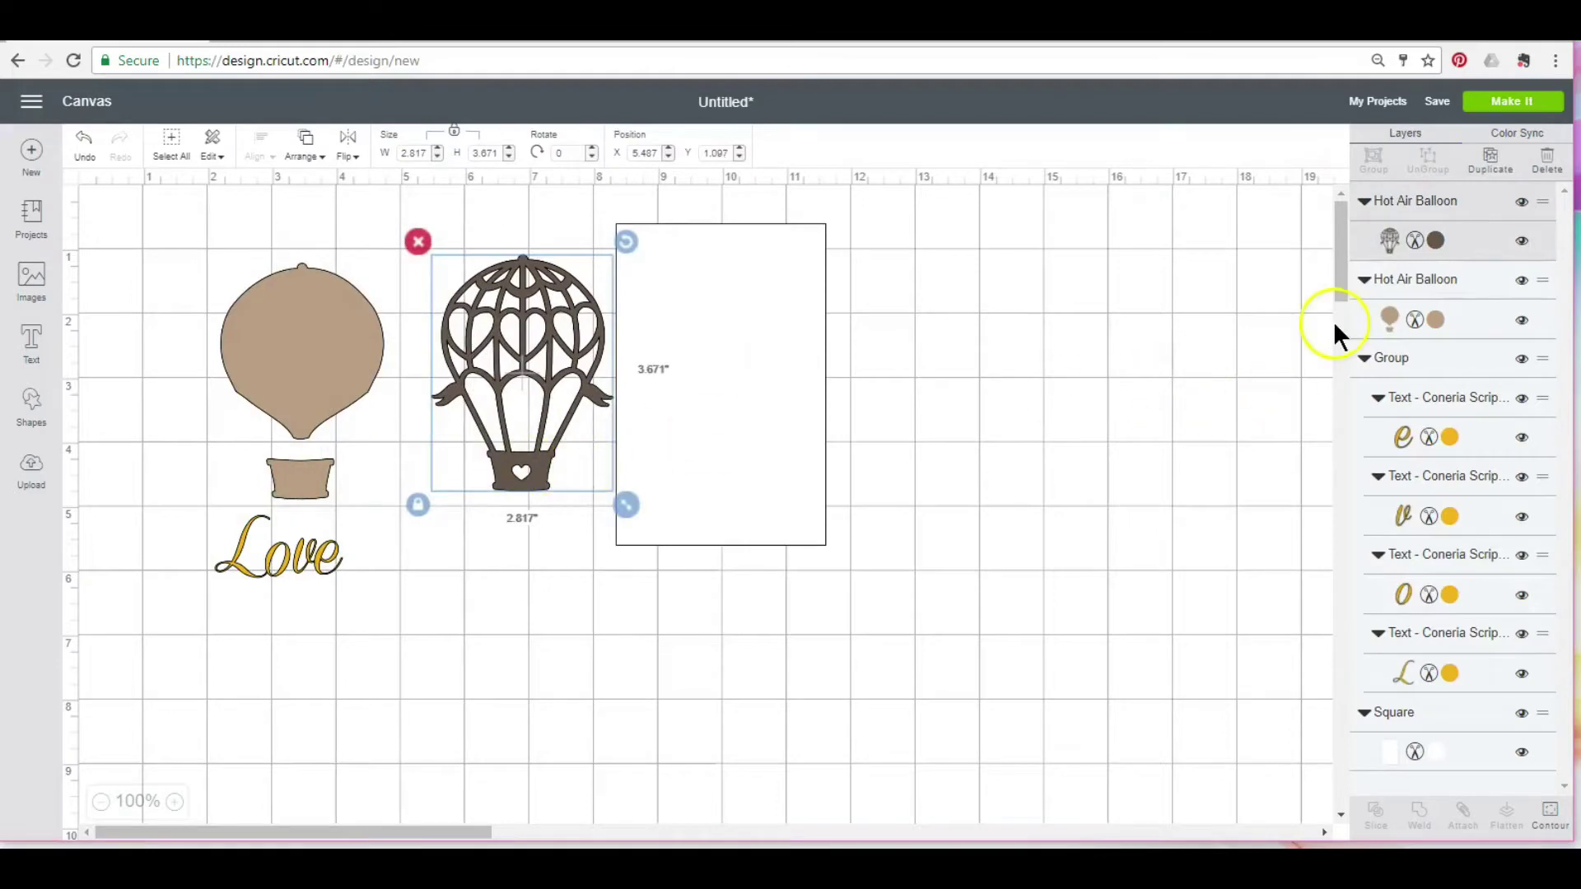
# Recolor the balloon frame layer in the Candycorn yellow and place it back over the tan backing
pyautogui.click(1435, 241)
pyautogui.click(1203, 272)
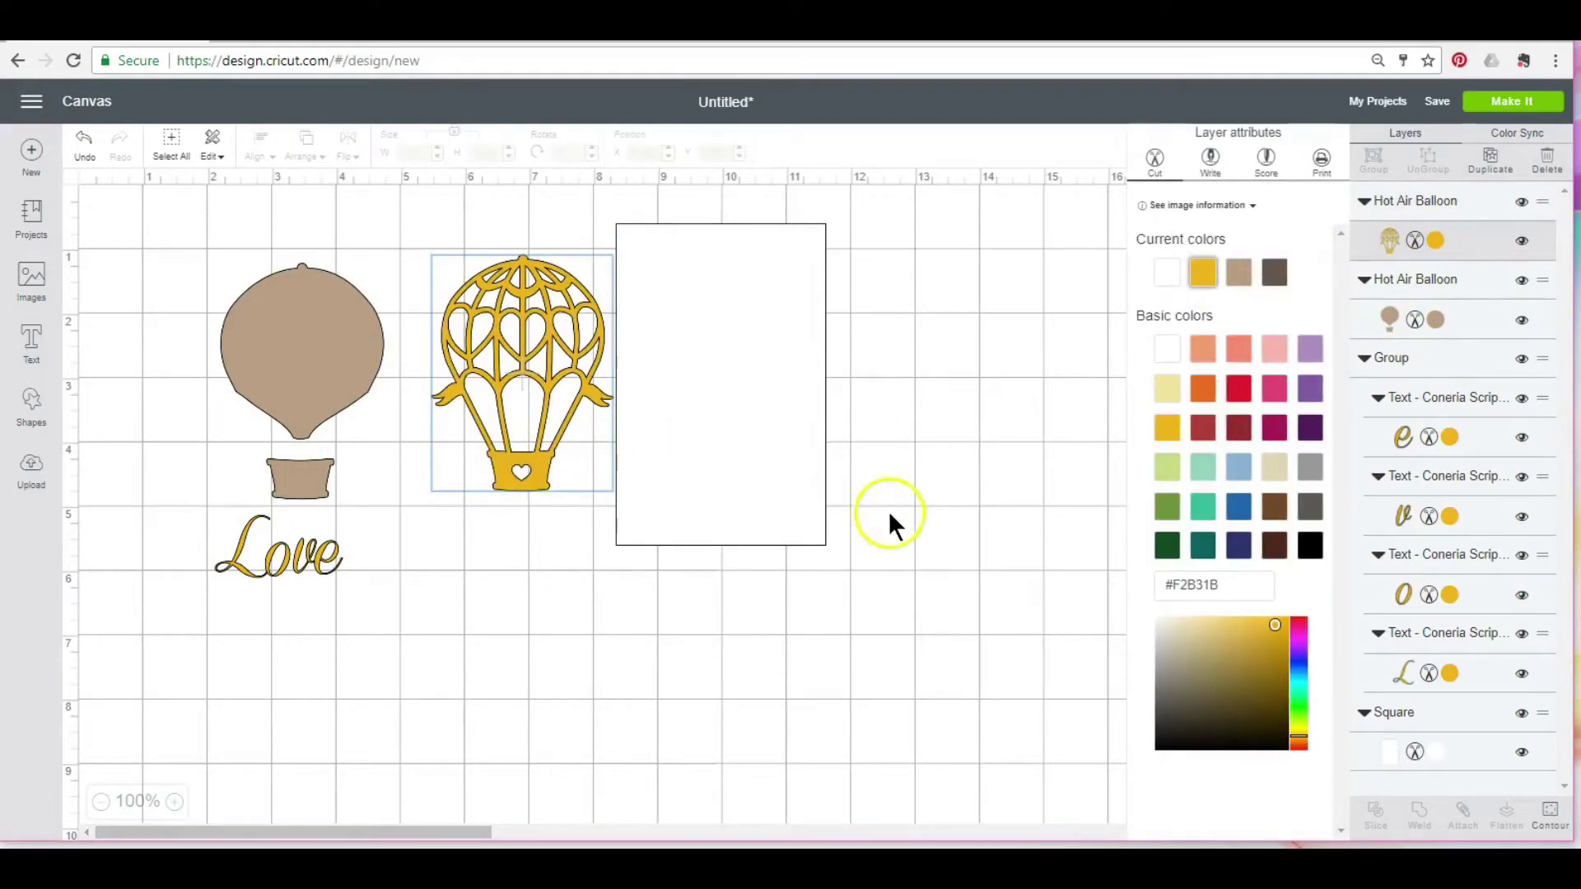
pyautogui.moveTo(537, 474); pyautogui.dragTo(140, 249)
pyautogui.click(453, 476)
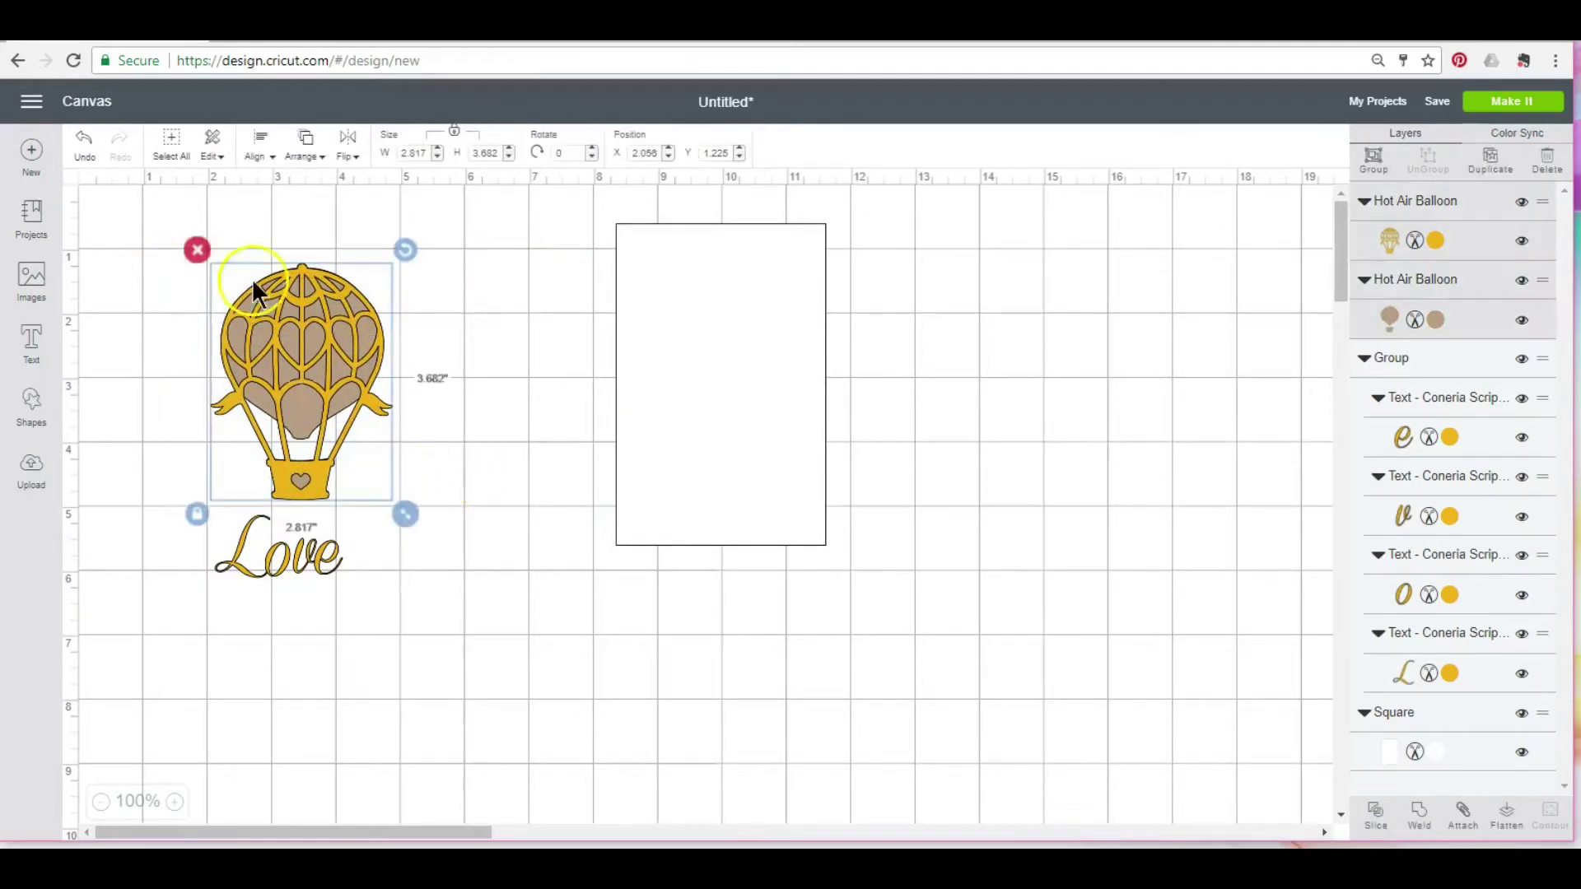
# Move the white rectangle behind the balloon, and shrink "Love" to about 1.32 inches wide at the rectangle's lower left
pyautogui.moveTo(727, 434); pyautogui.dragTo(300, 467)
pyautogui.moveTo(330, 553); pyautogui.dragTo(270, 527)
pyautogui.click(278, 537)
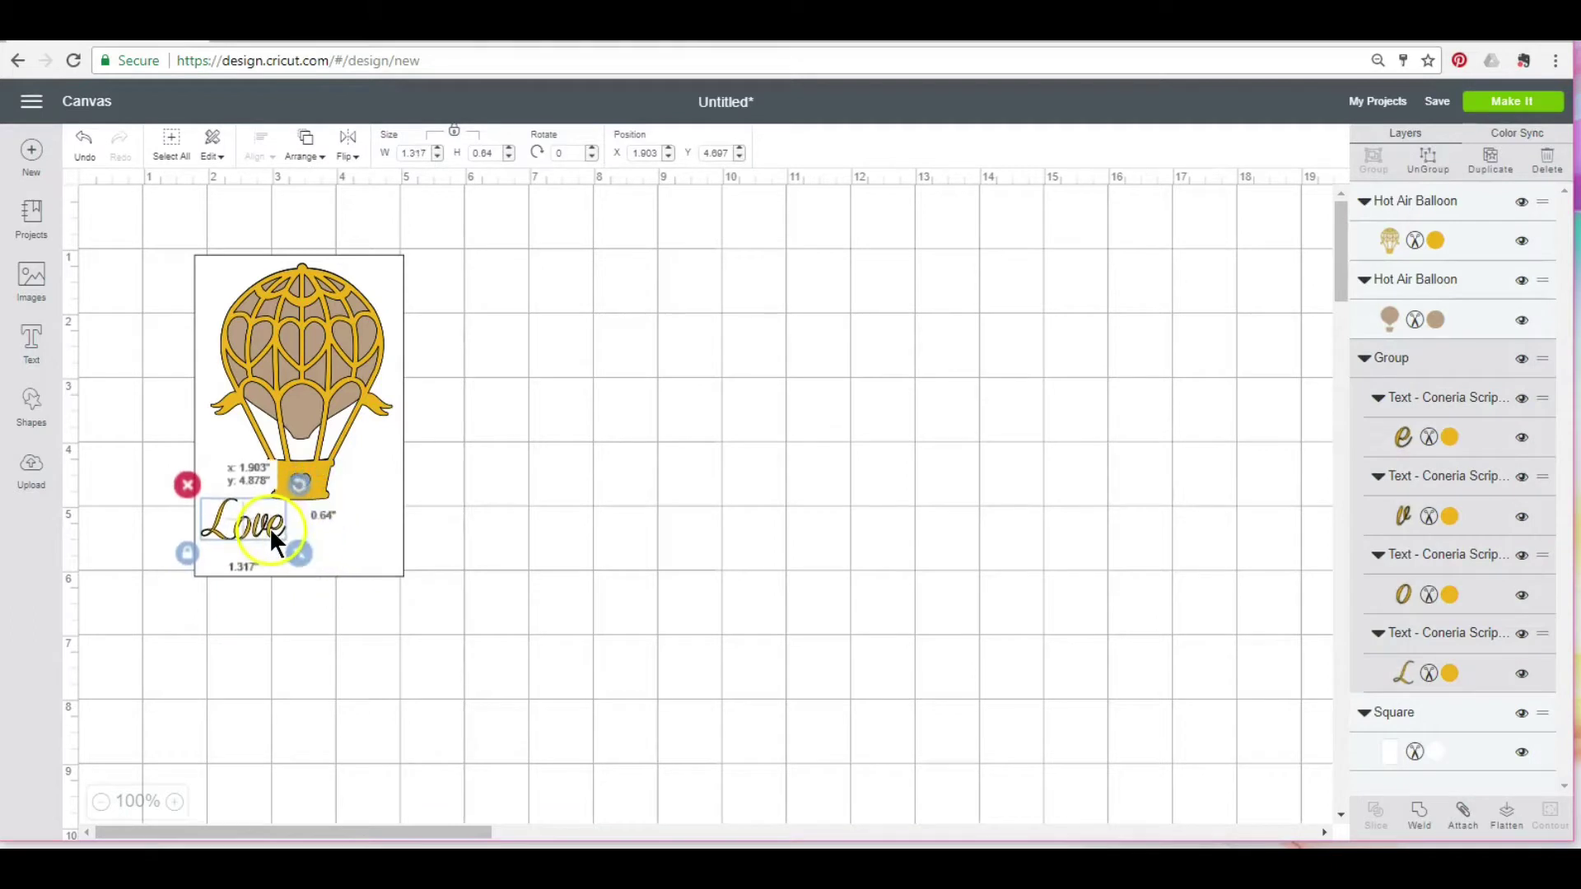
pyautogui.click(610, 555)
# Add a text object reading "is in the air" and change its font to Adalaide
pyautogui.click(31, 339)
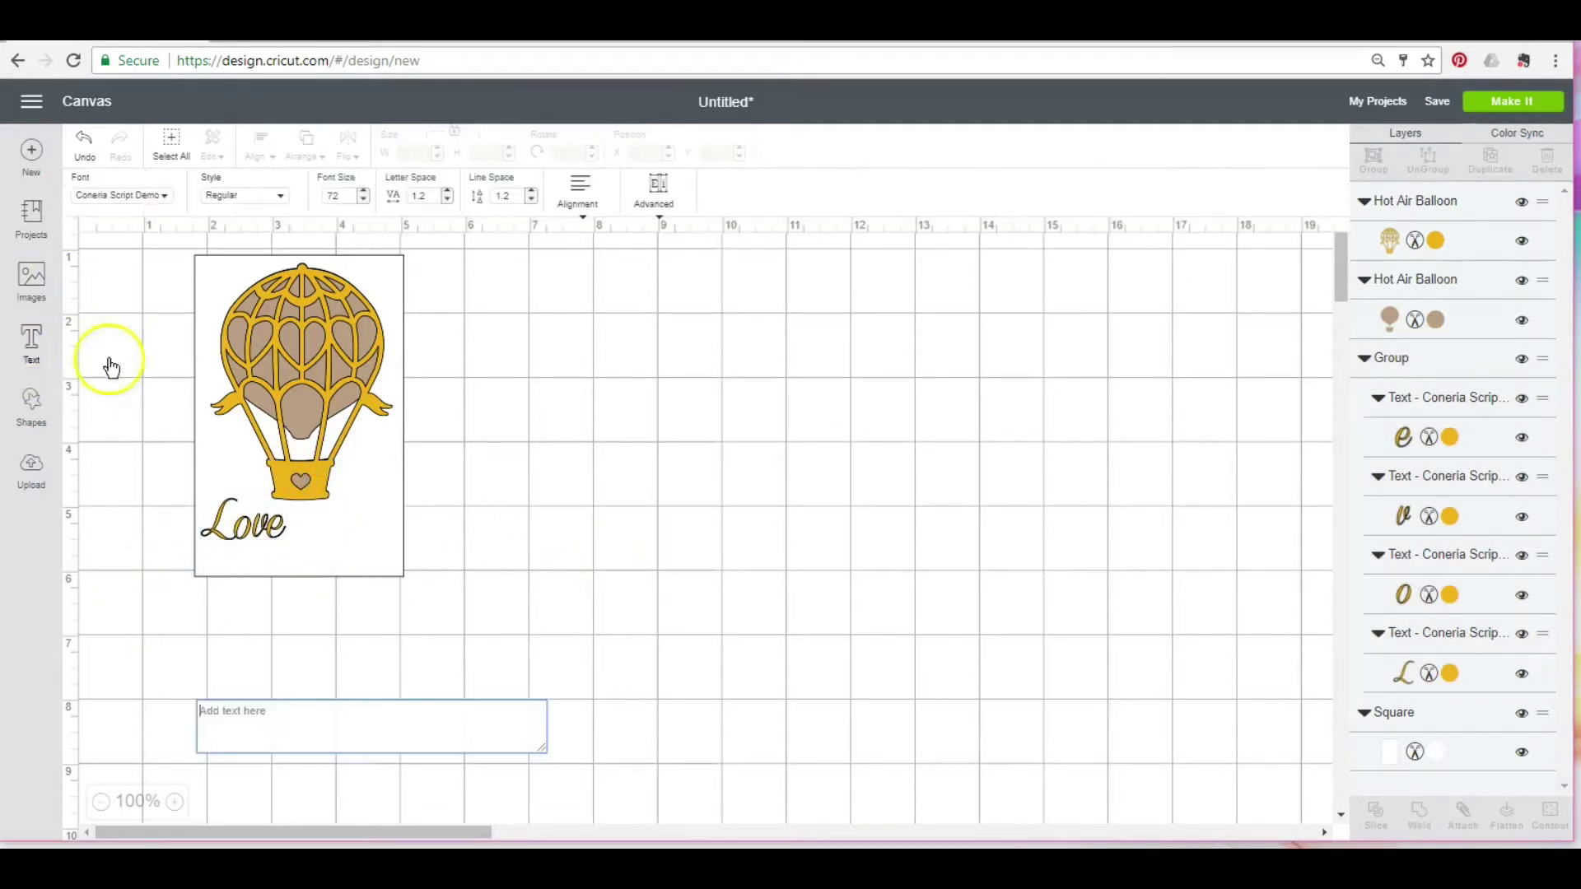
pyautogui.click(422, 727)
pyautogui.write('is in the air')
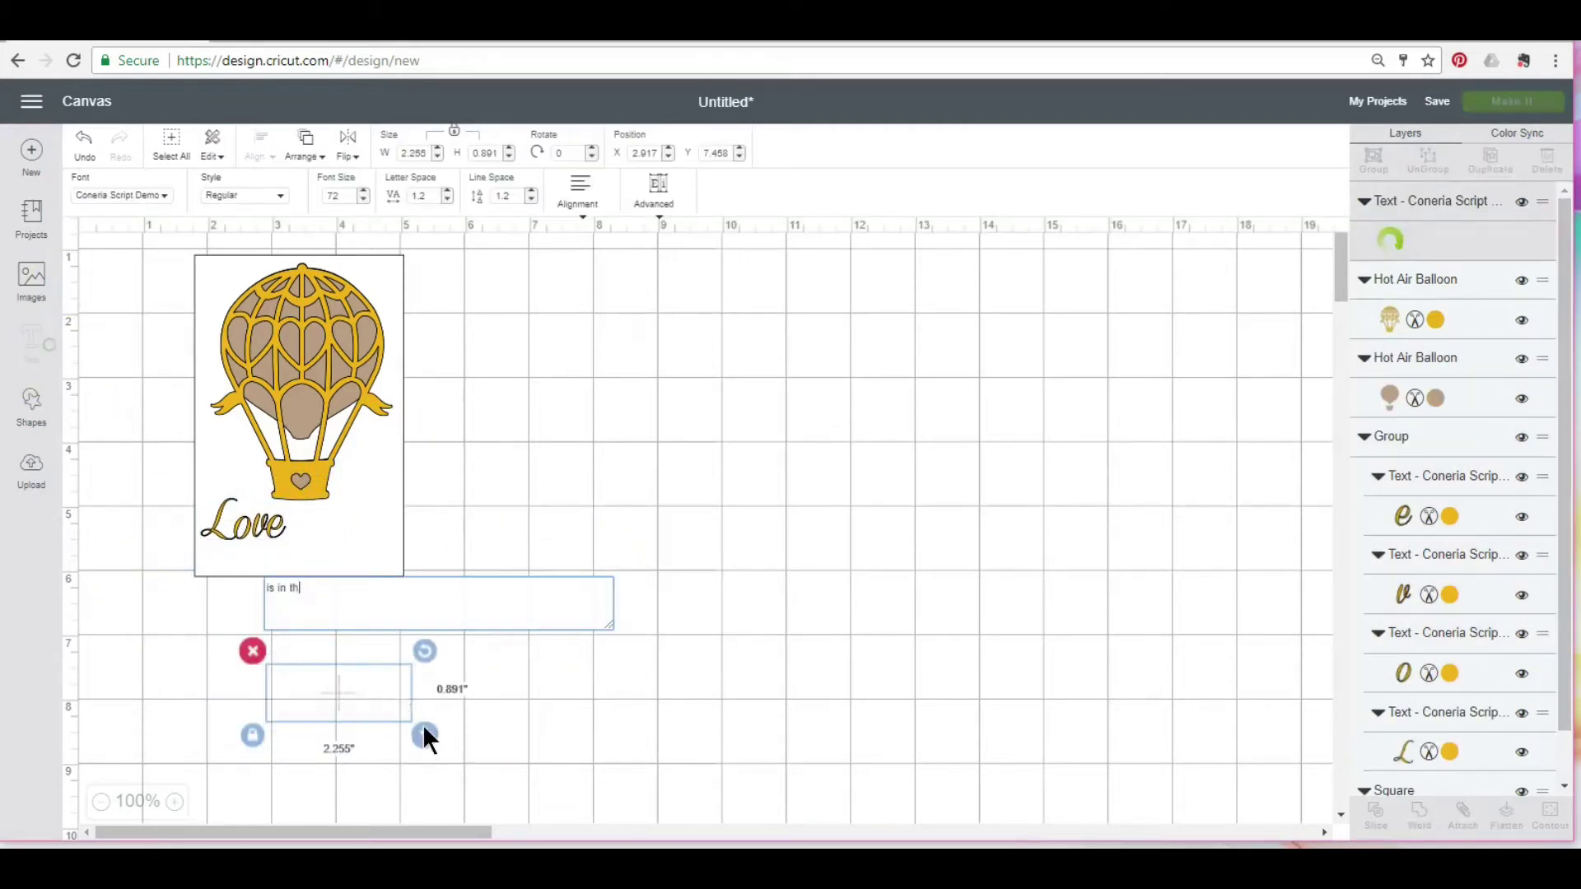
pyautogui.click(122, 195)
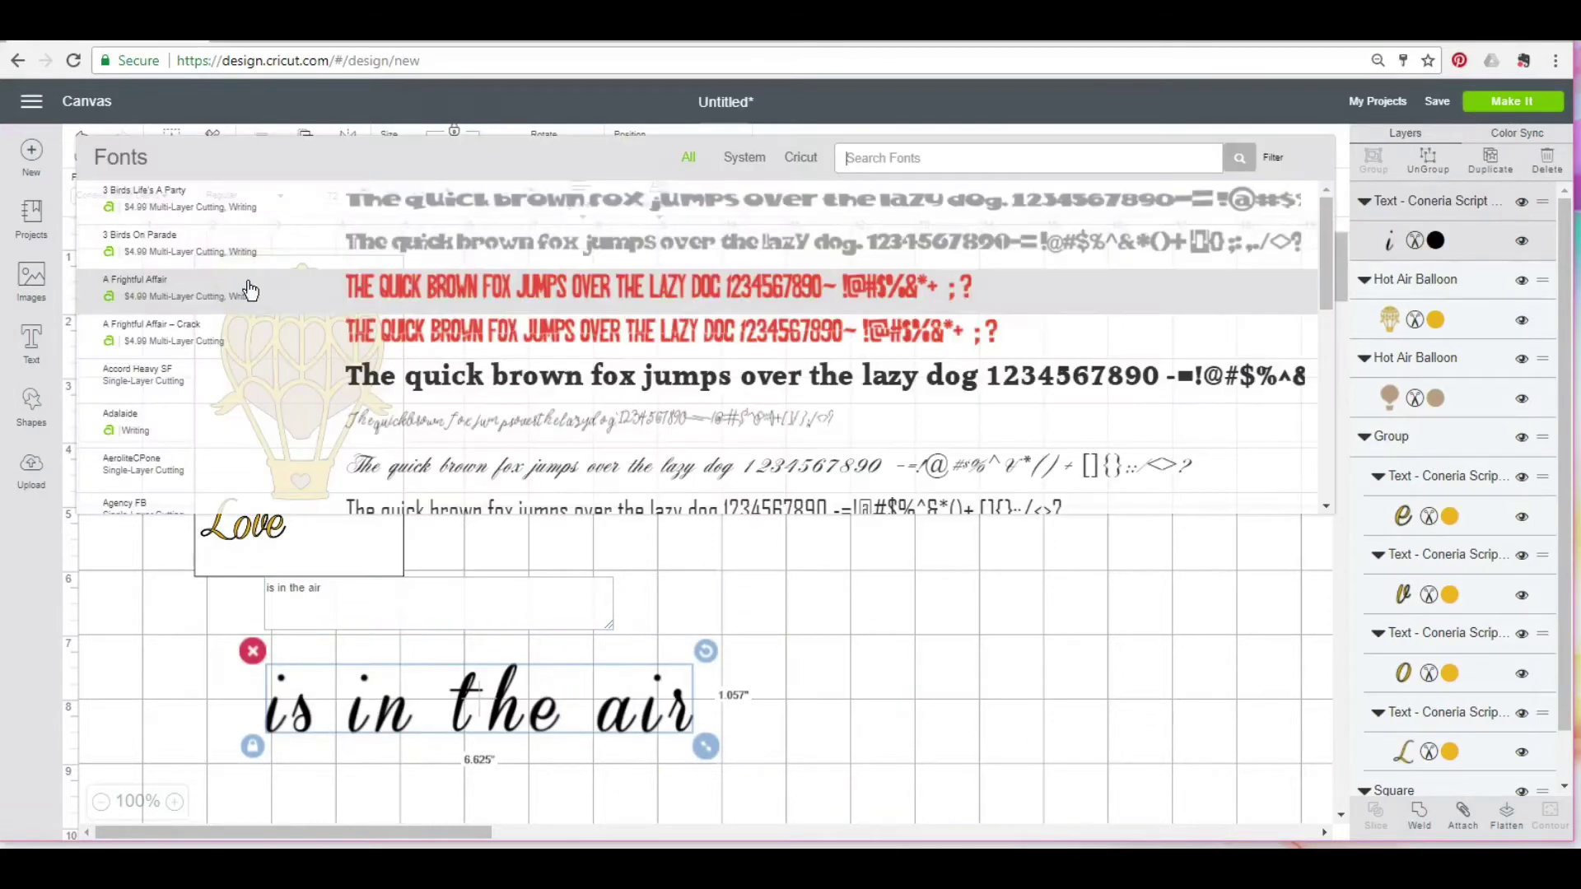
pyautogui.click(278, 459)
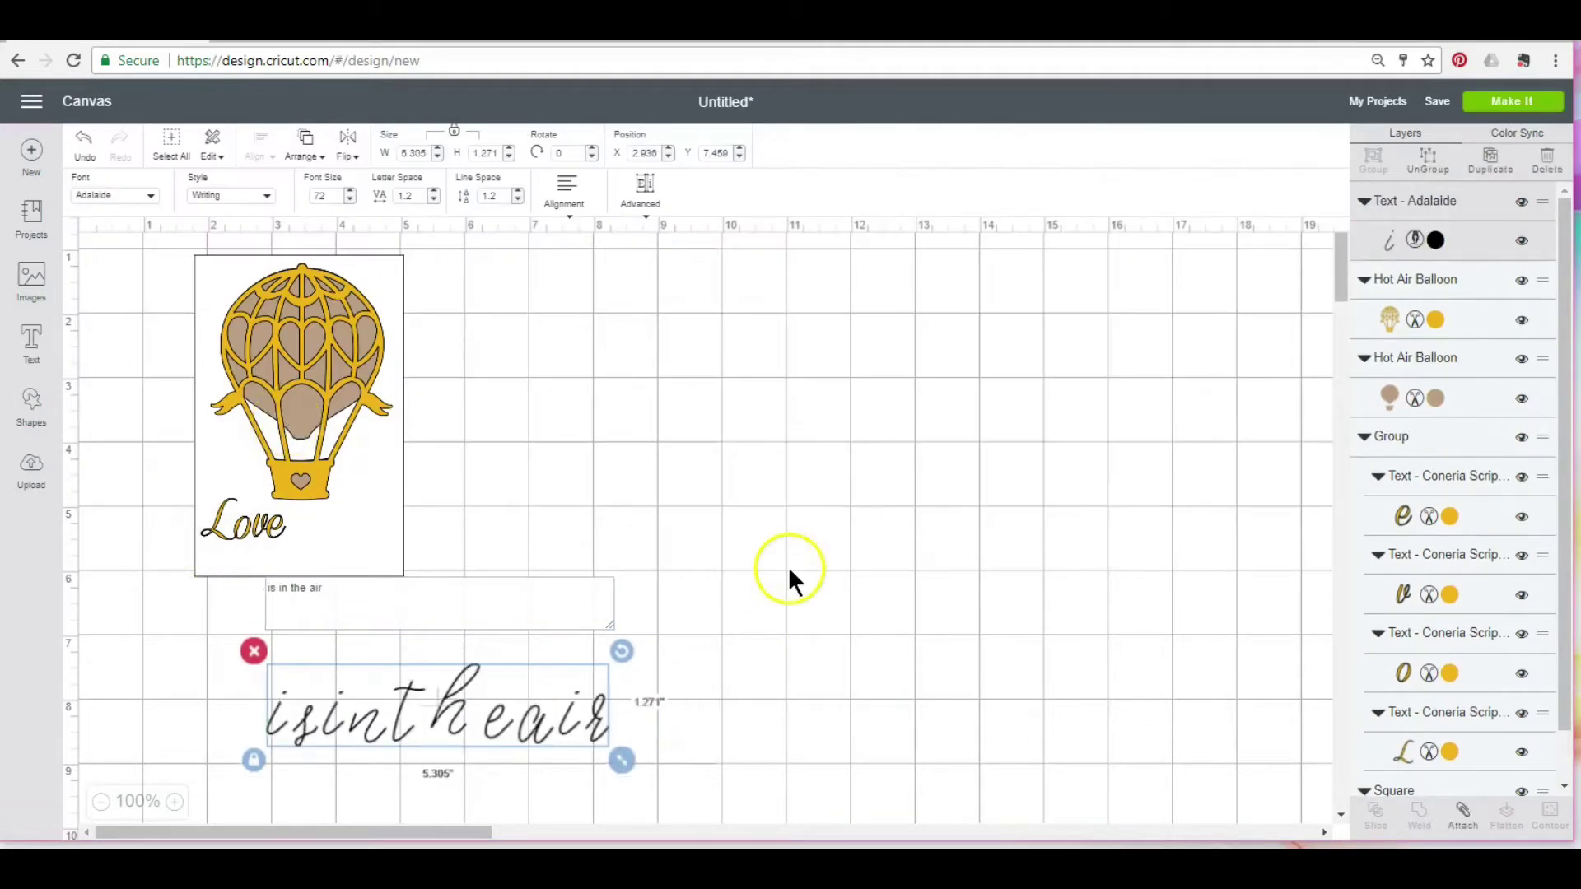
# Scale "is in the air" to about 3.9 inches wide and ungroup it, moving the letters into connected, separate words
pyautogui.moveTo(558, 695); pyautogui.dragTo(699, 674)
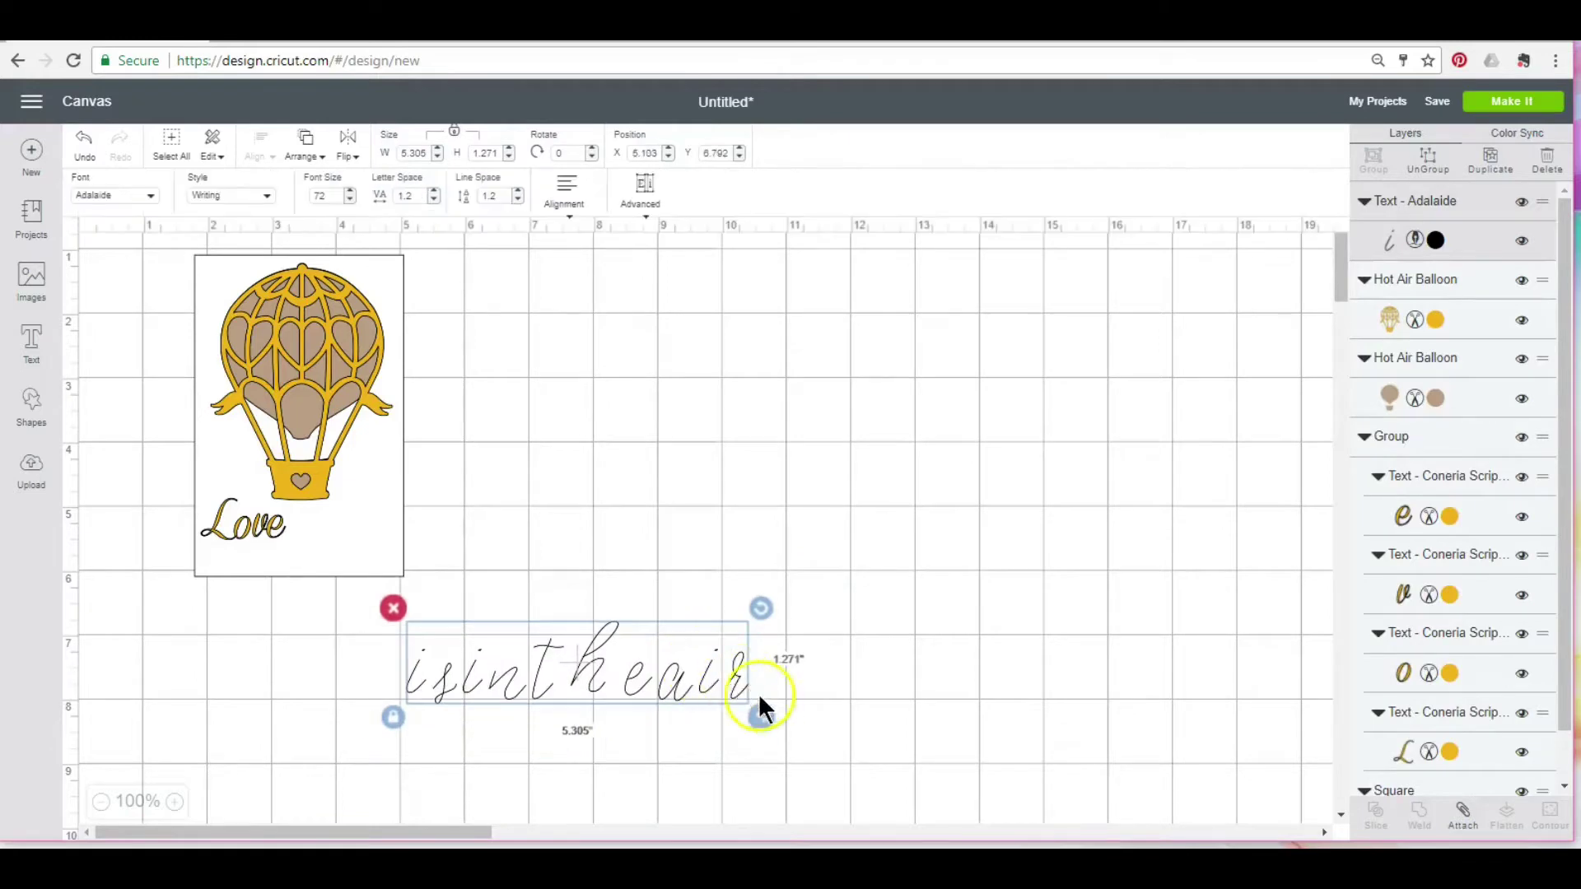
pyautogui.moveTo(758, 718); pyautogui.dragTo(797, 723)
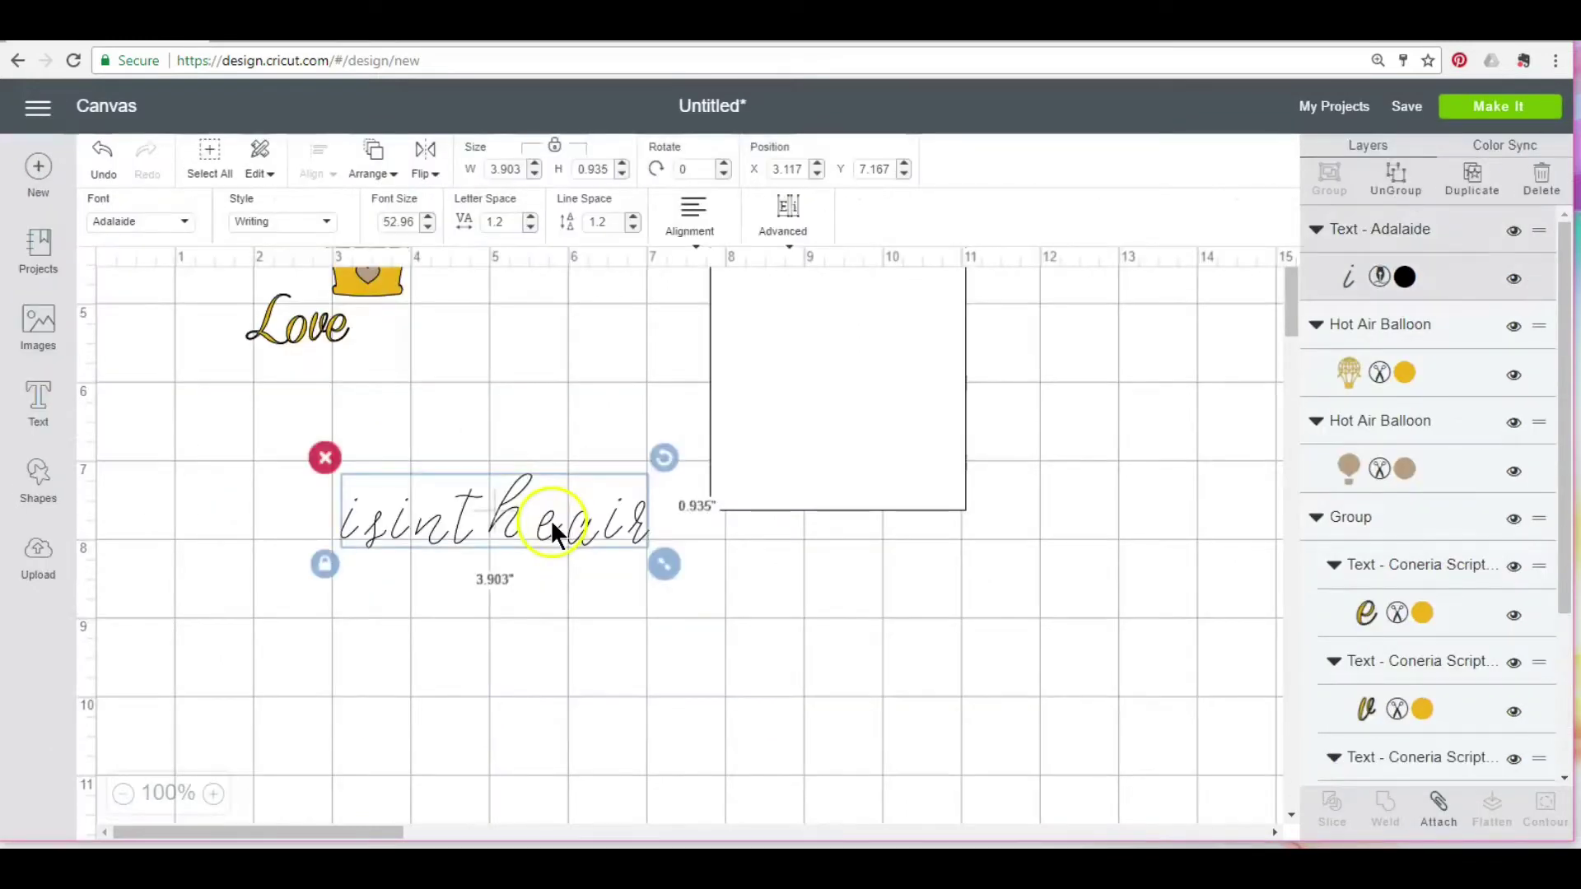
pyautogui.click(1397, 178)
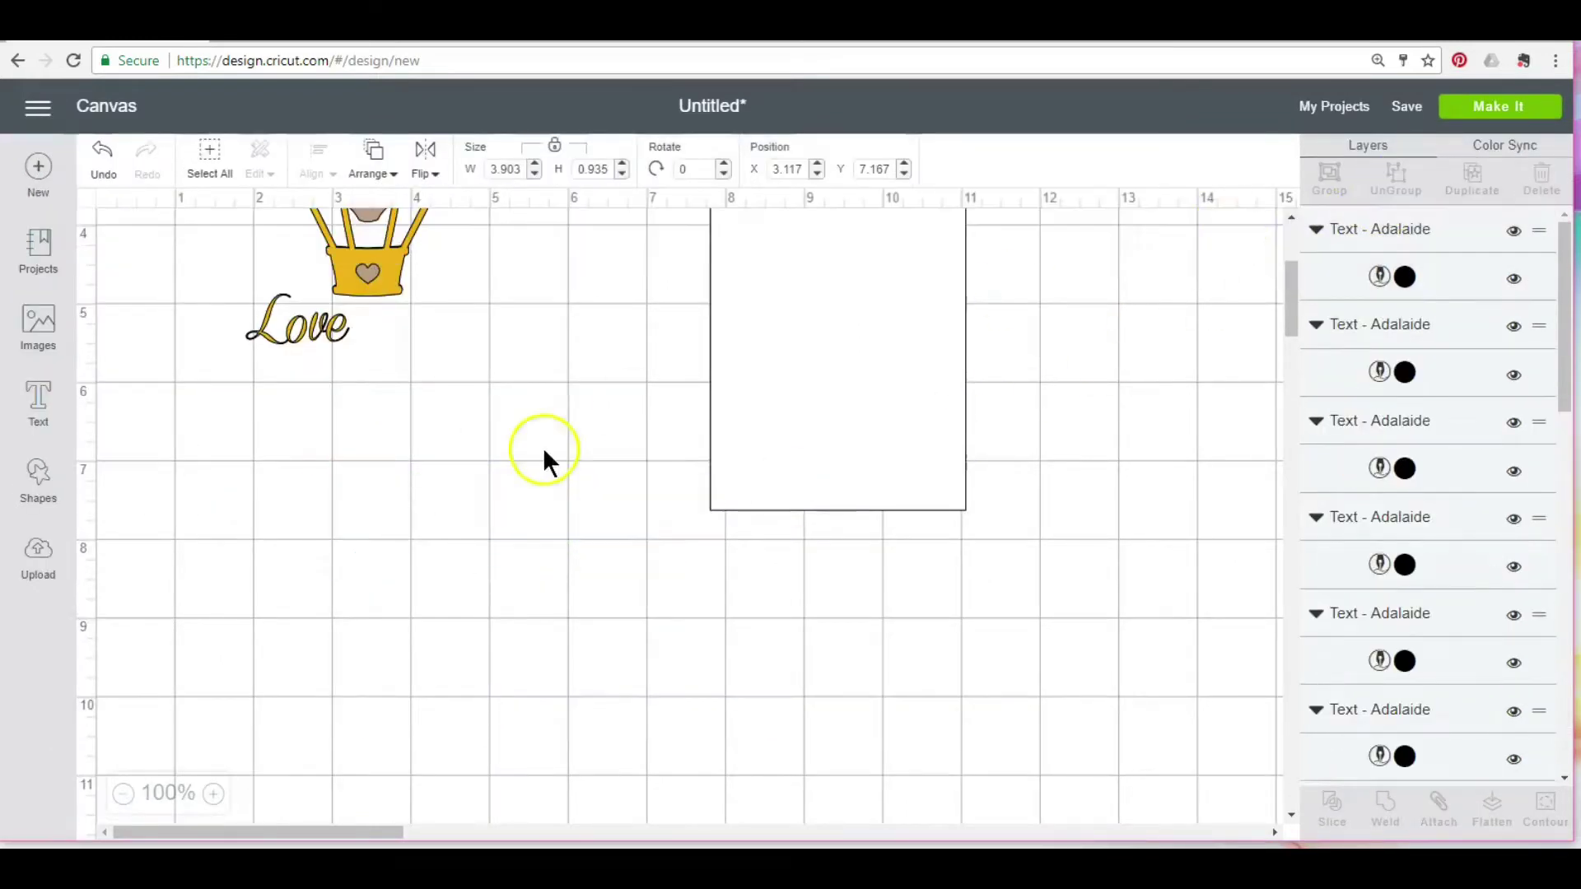
pyautogui.moveTo(374, 540); pyautogui.dragTo(408, 531)
pyautogui.click(432, 550)
pyautogui.moveTo(502, 510); pyautogui.dragTo(568, 534)
pyautogui.click(641, 562)
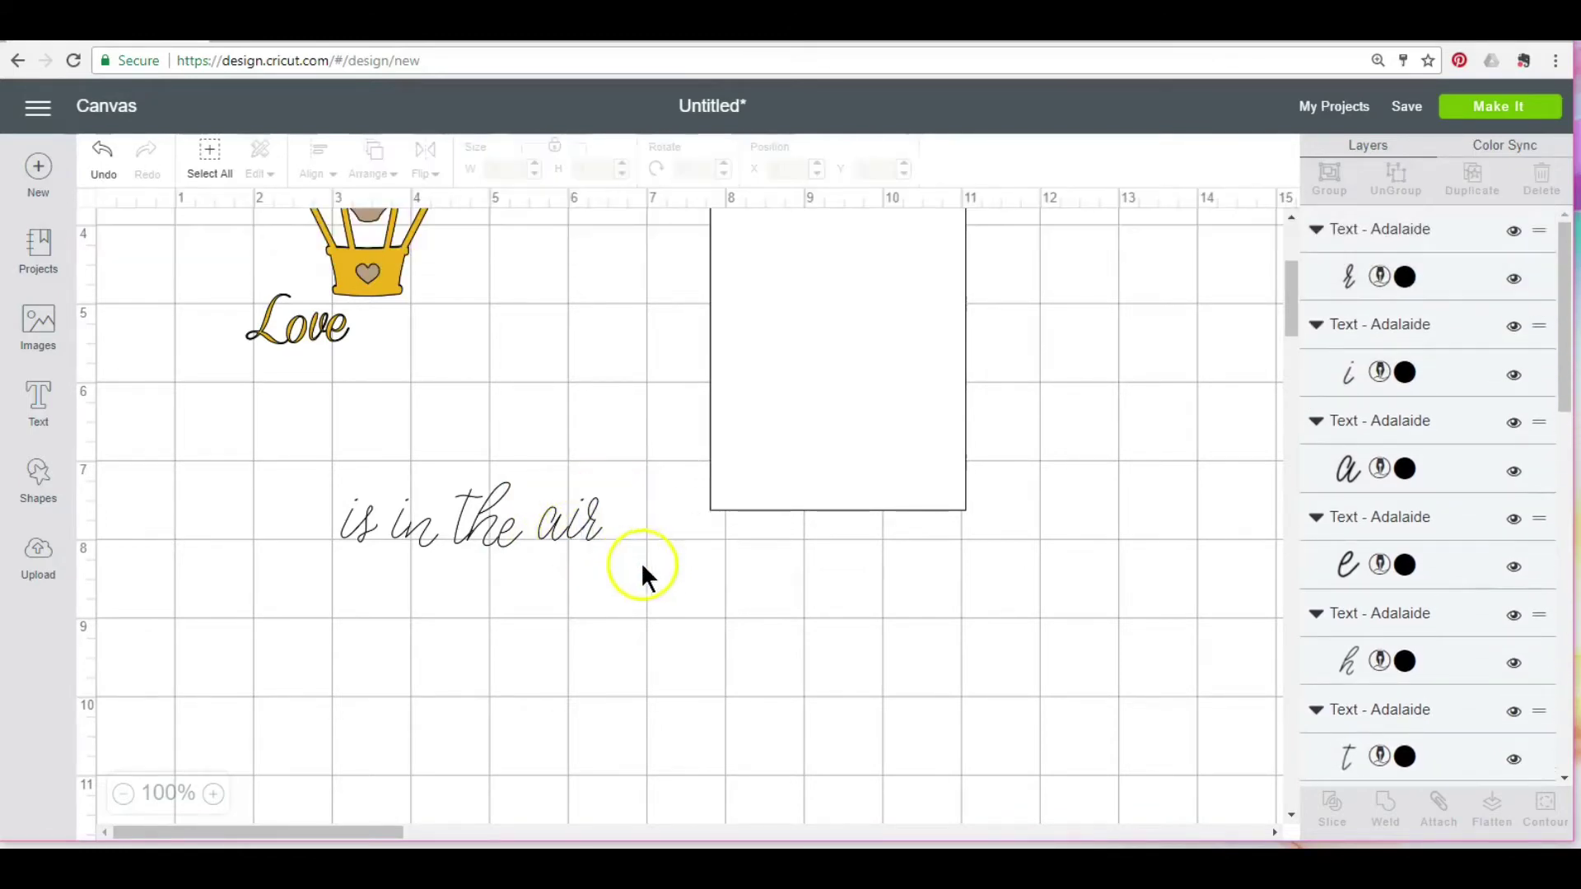
# Scale the "is in the air" letters to about 2.13 inches wide and group them, placing the phrase right after "Love"
pyautogui.click(393, 507)
pyautogui.moveTo(301, 464); pyautogui.dragTo(738, 615)
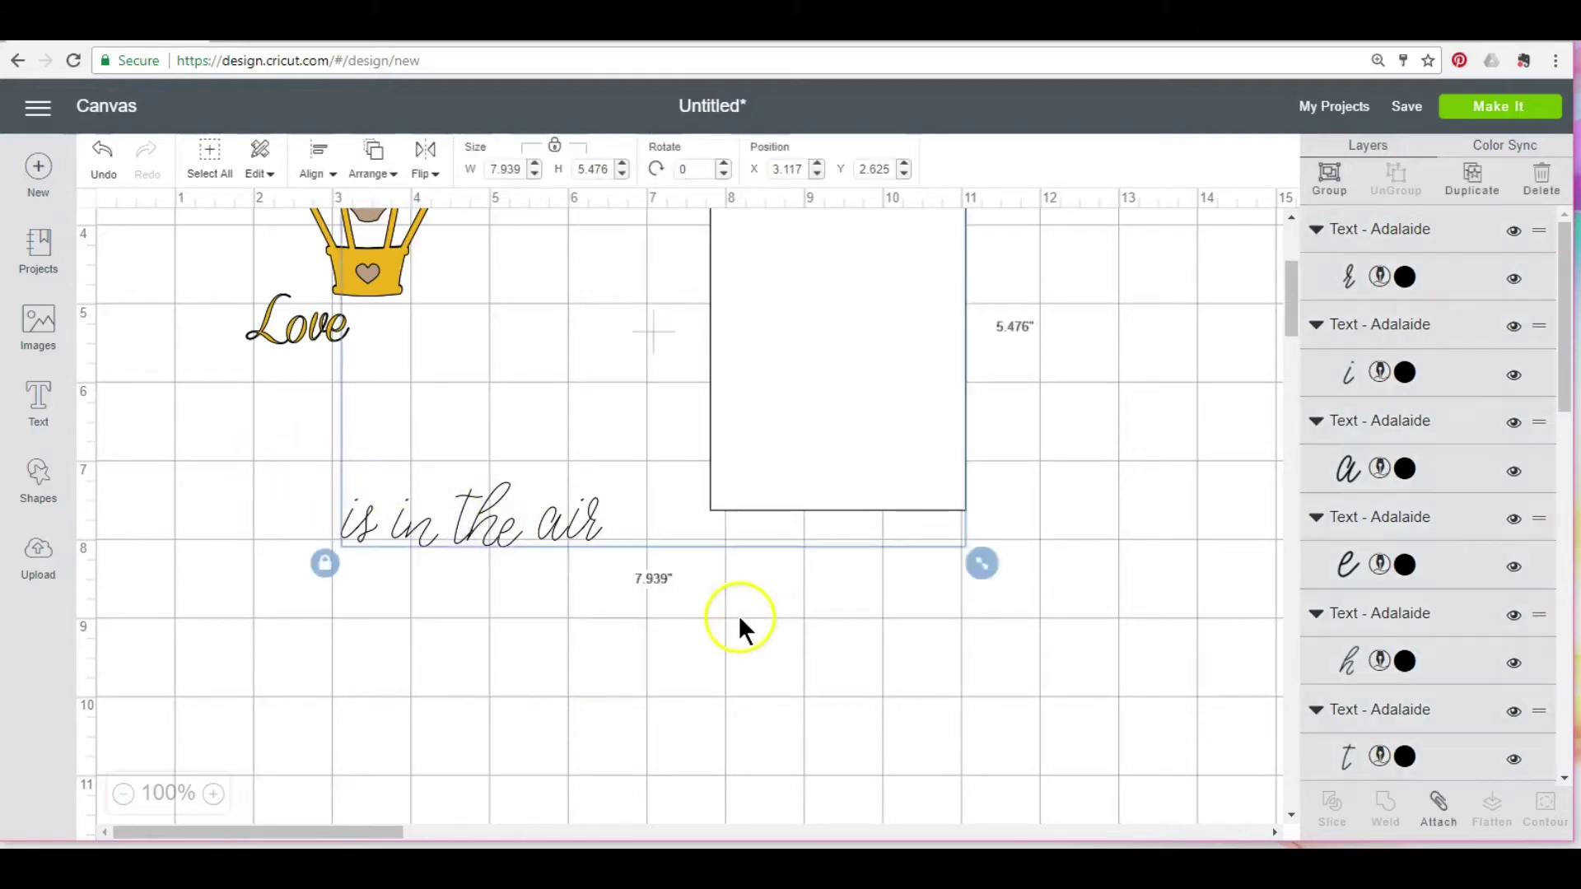
pyautogui.click(728, 611)
pyautogui.moveTo(649, 586); pyautogui.dragTo(284, 511)
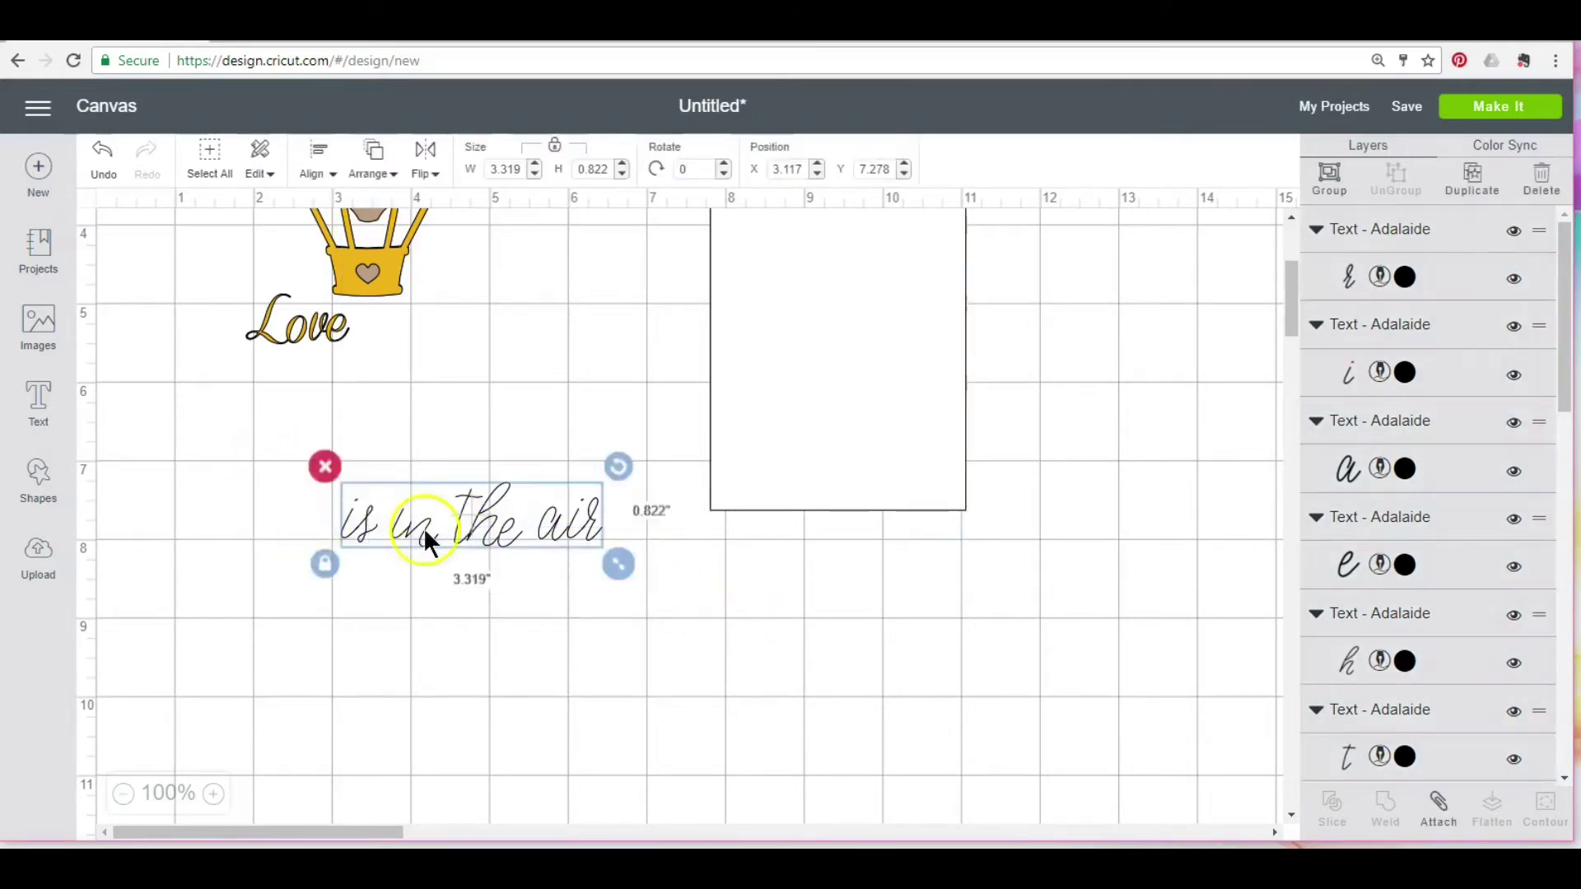
pyautogui.moveTo(616, 566); pyautogui.dragTo(525, 541)
pyautogui.click(1329, 177)
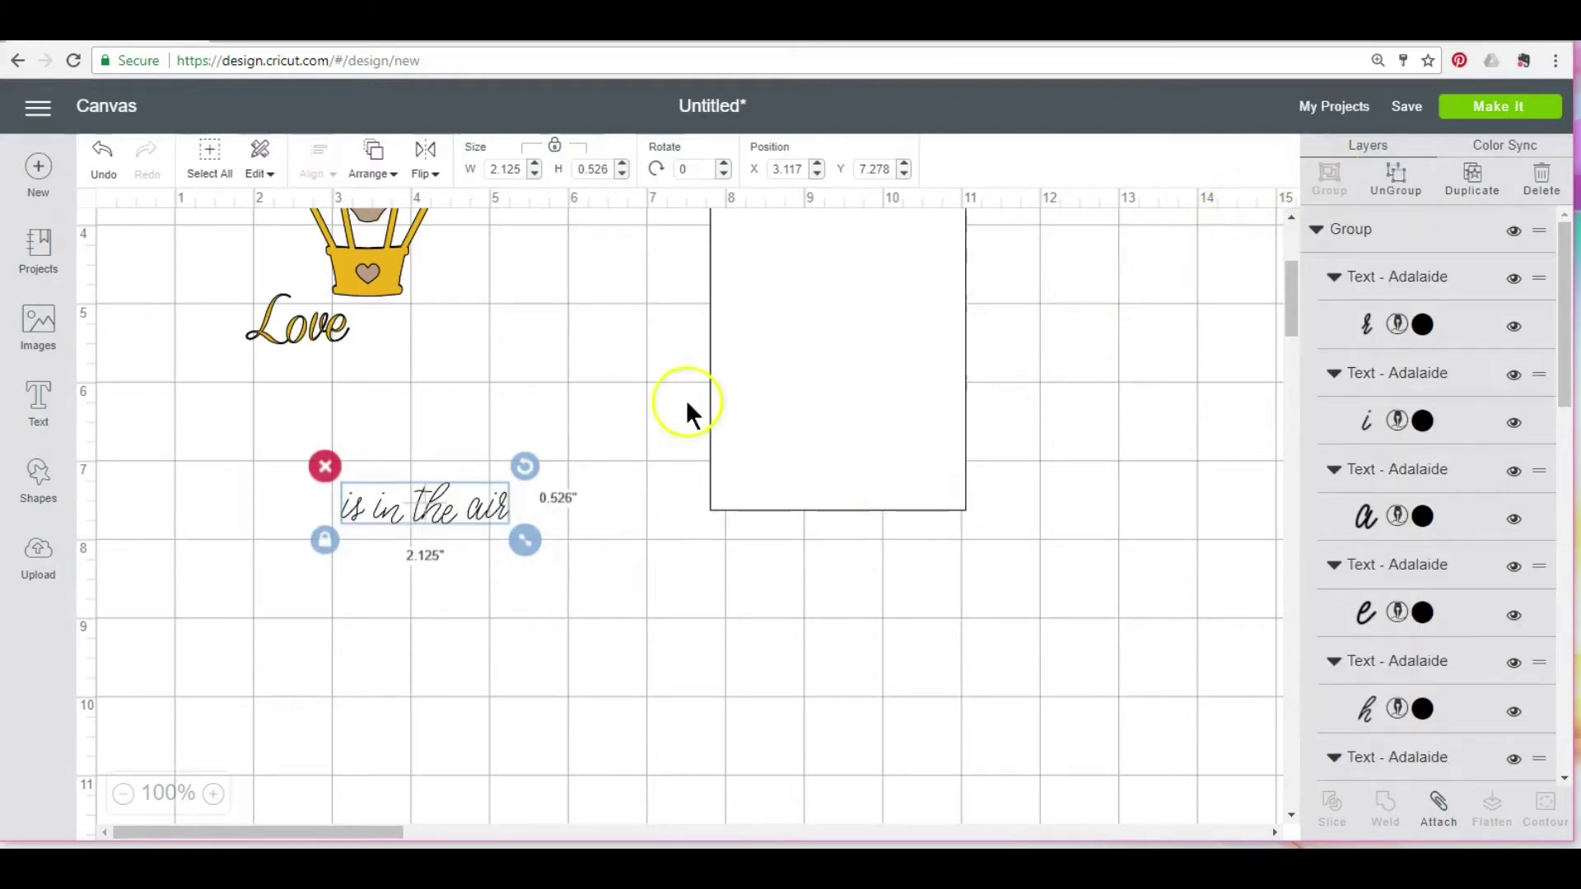
pyautogui.moveTo(442, 512); pyautogui.dragTo(456, 338)
pyautogui.click(593, 618)
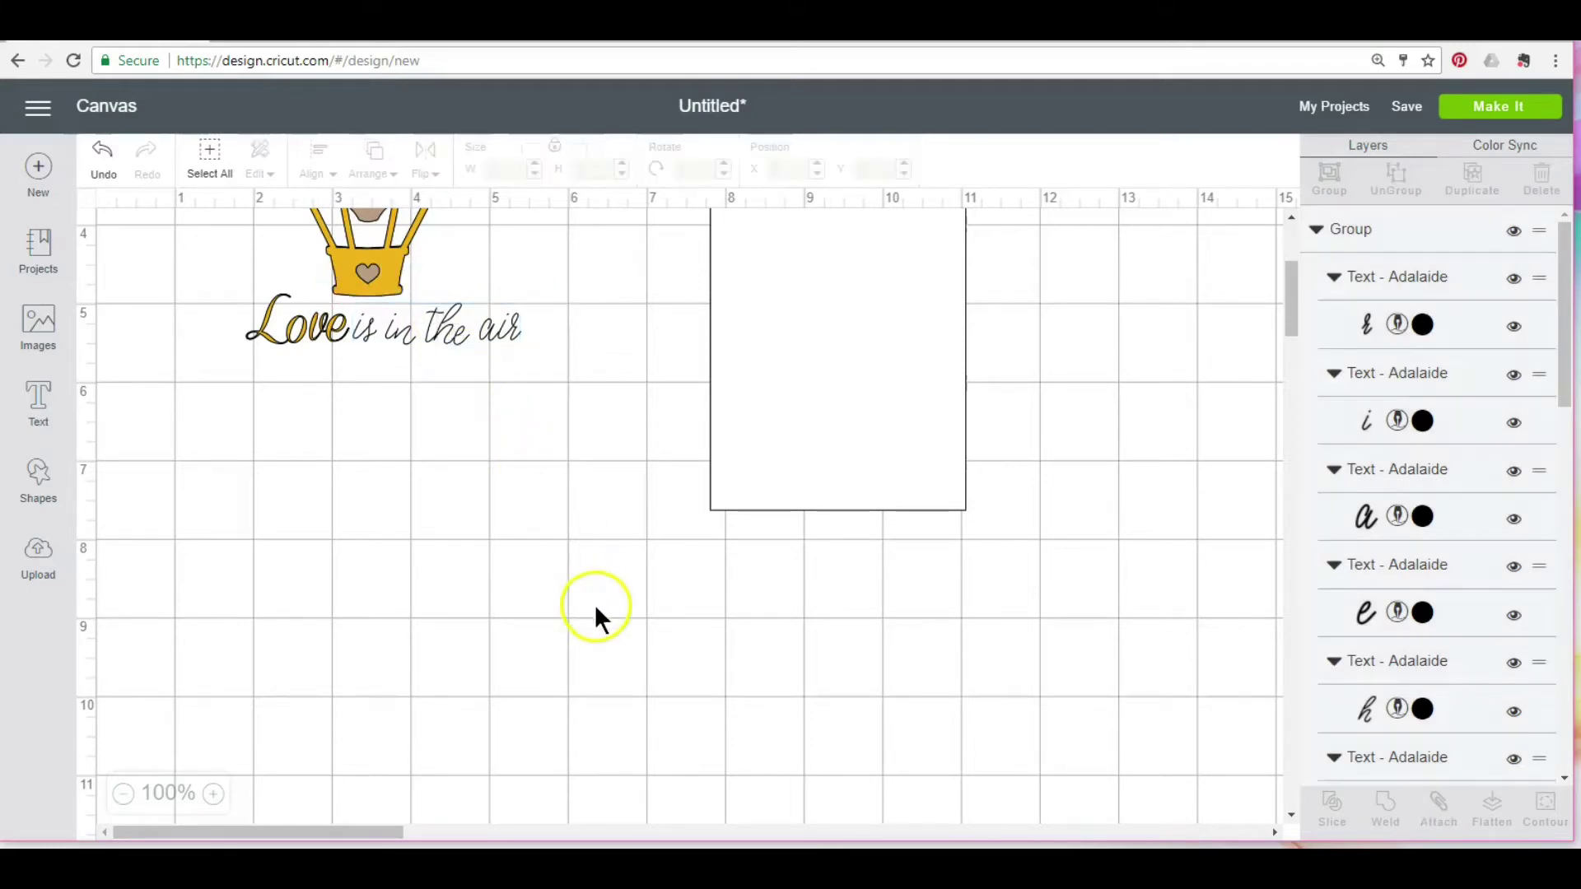
# Check the lettering's fit by moving the white rectangle behind the design, and move the rectangle aside again
pyautogui.scroll(4, 593, 618)
pyautogui.moveTo(708, 618); pyautogui.dragTo(320, 517)
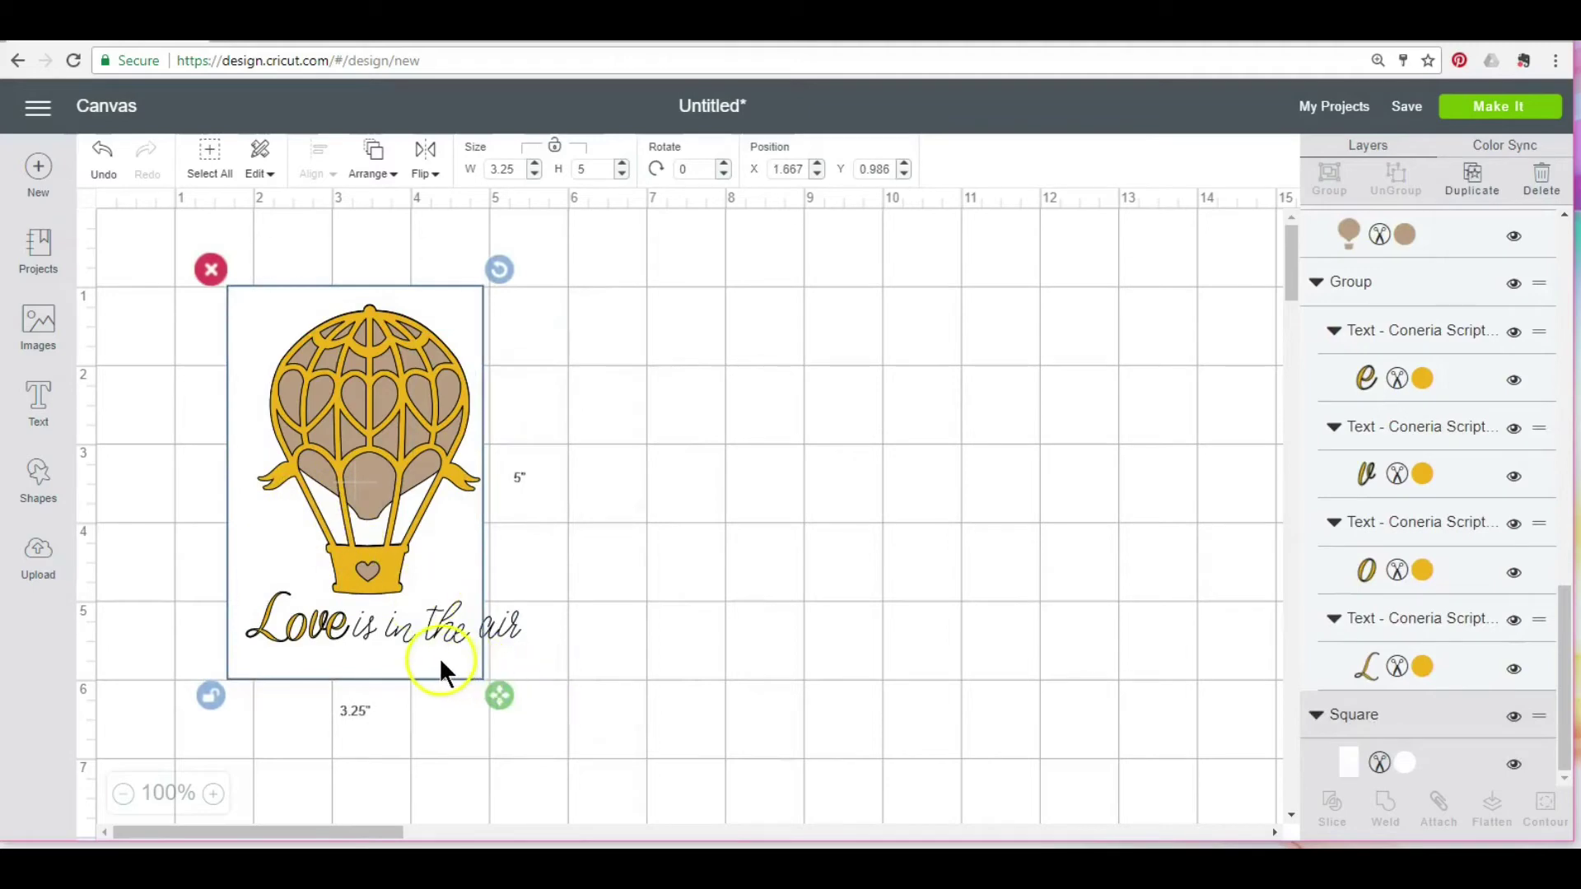
pyautogui.moveTo(441, 662); pyautogui.dragTo(453, 662)
pyautogui.moveTo(802, 686); pyautogui.dragTo(832, 692)
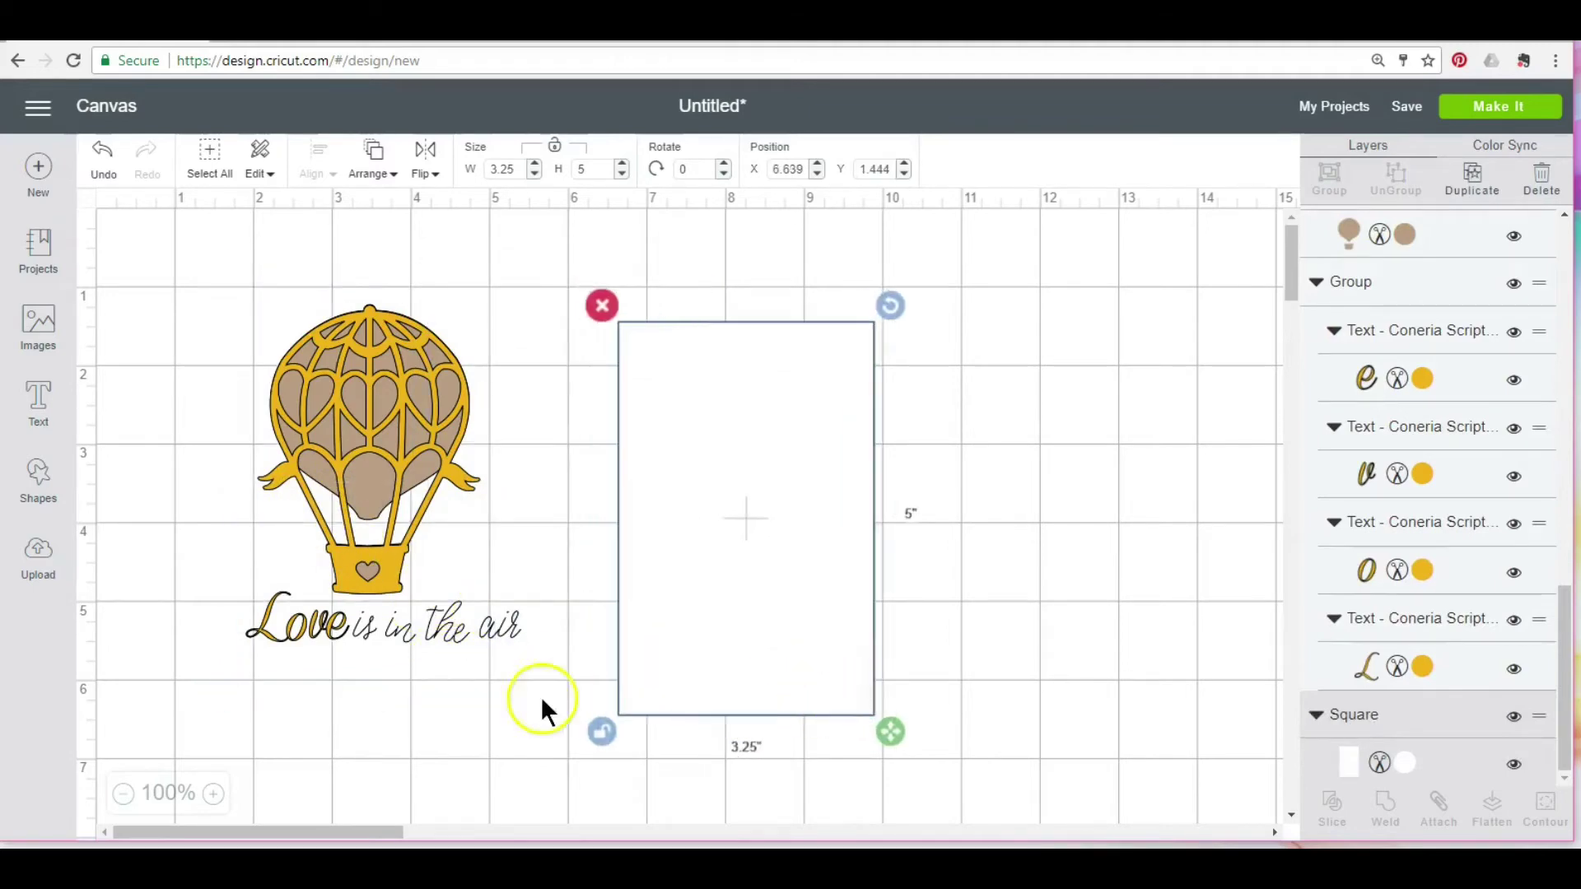
# Reduce "is in the air" to about 1.63 inches wide beside "Love", and move the white rectangle behind the design
pyautogui.click(511, 642)
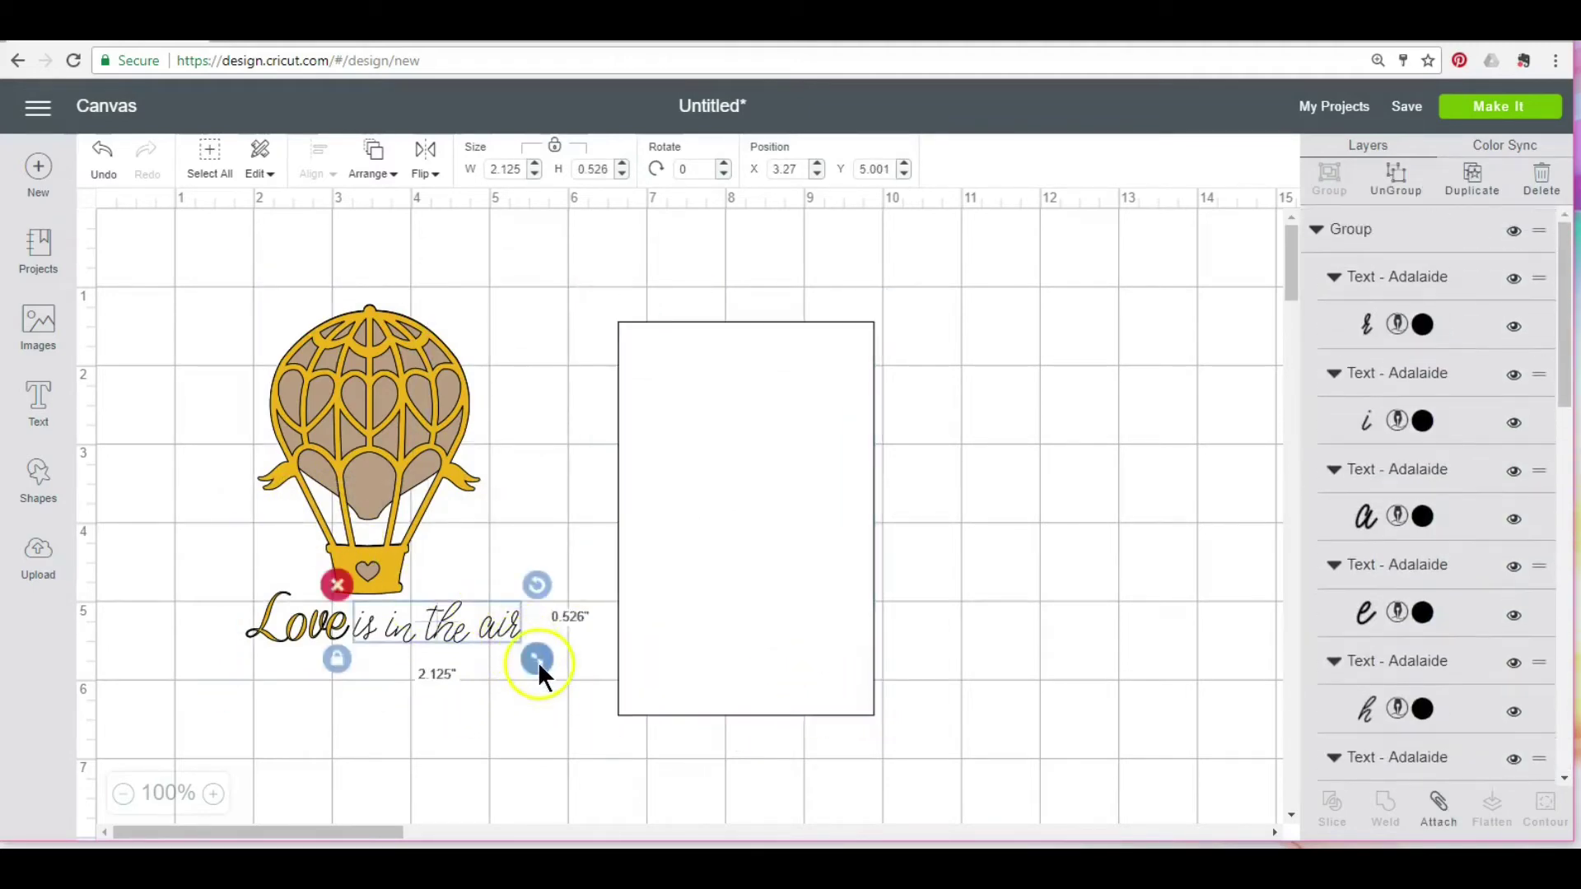
pyautogui.moveTo(536, 658); pyautogui.dragTo(424, 630)
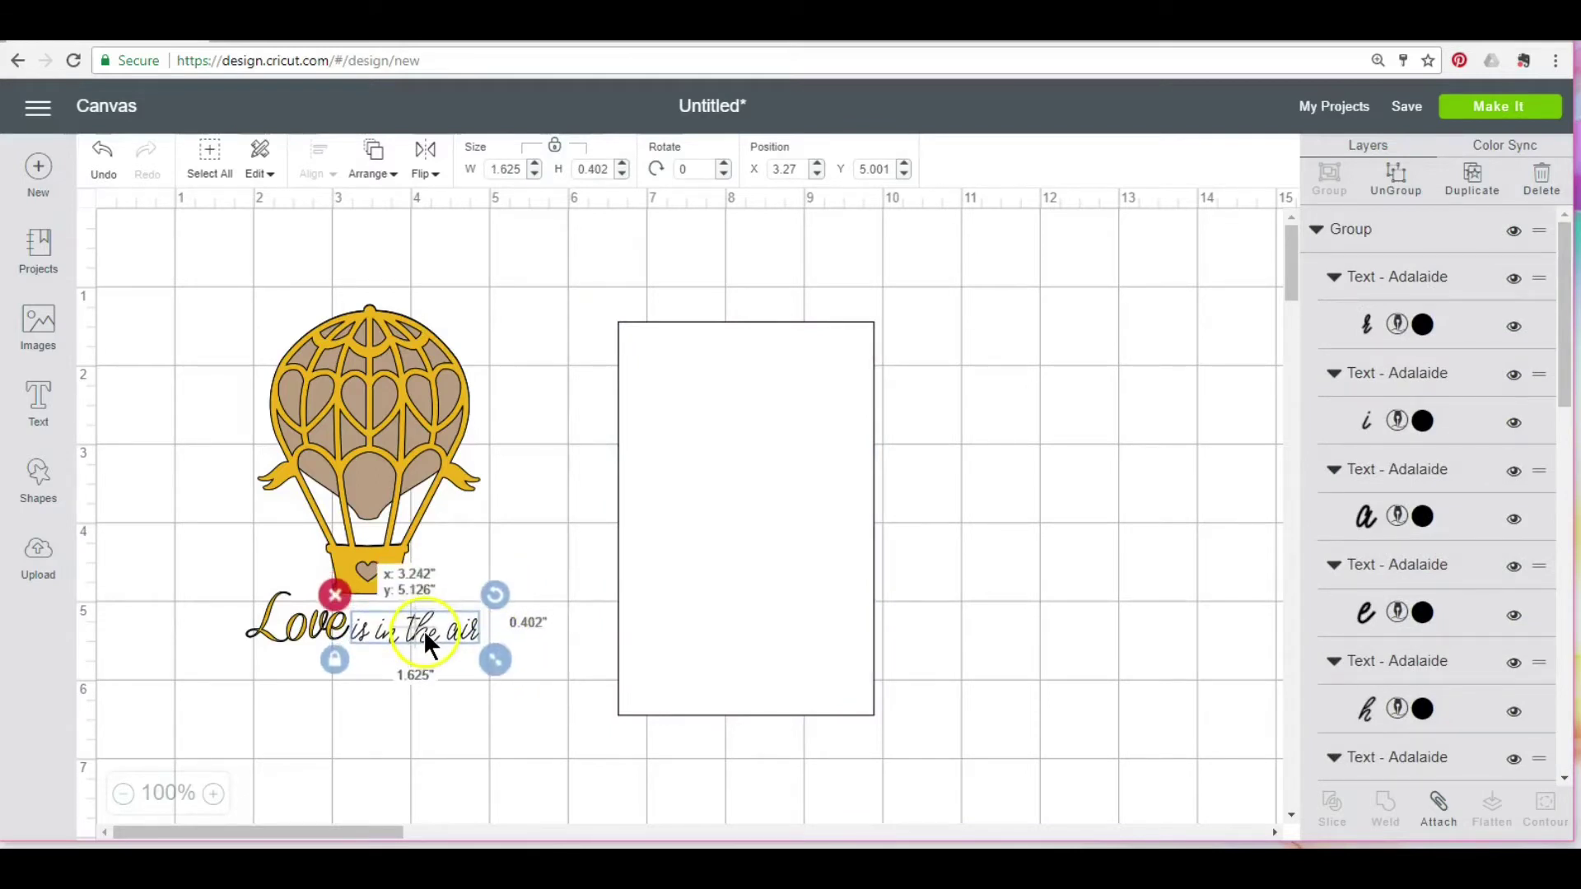
pyautogui.click(537, 523)
pyautogui.moveTo(709, 628); pyautogui.dragTo(328, 595)
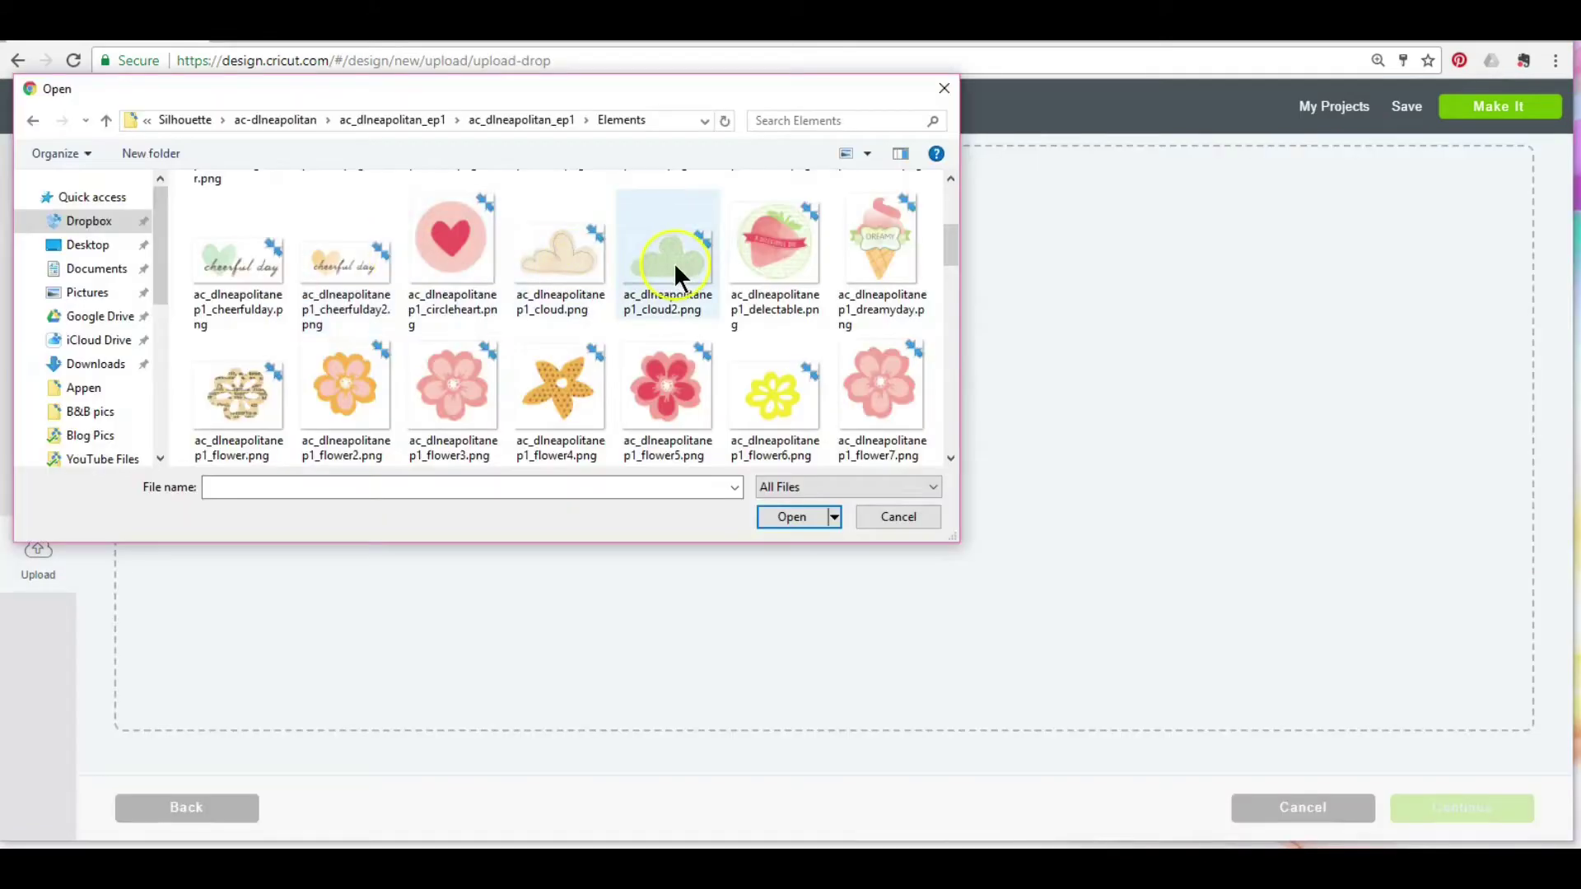
# Upload the image ac_dlneapolitanep1_cloud2.png as a Complex image type
pyautogui.click(674, 262)
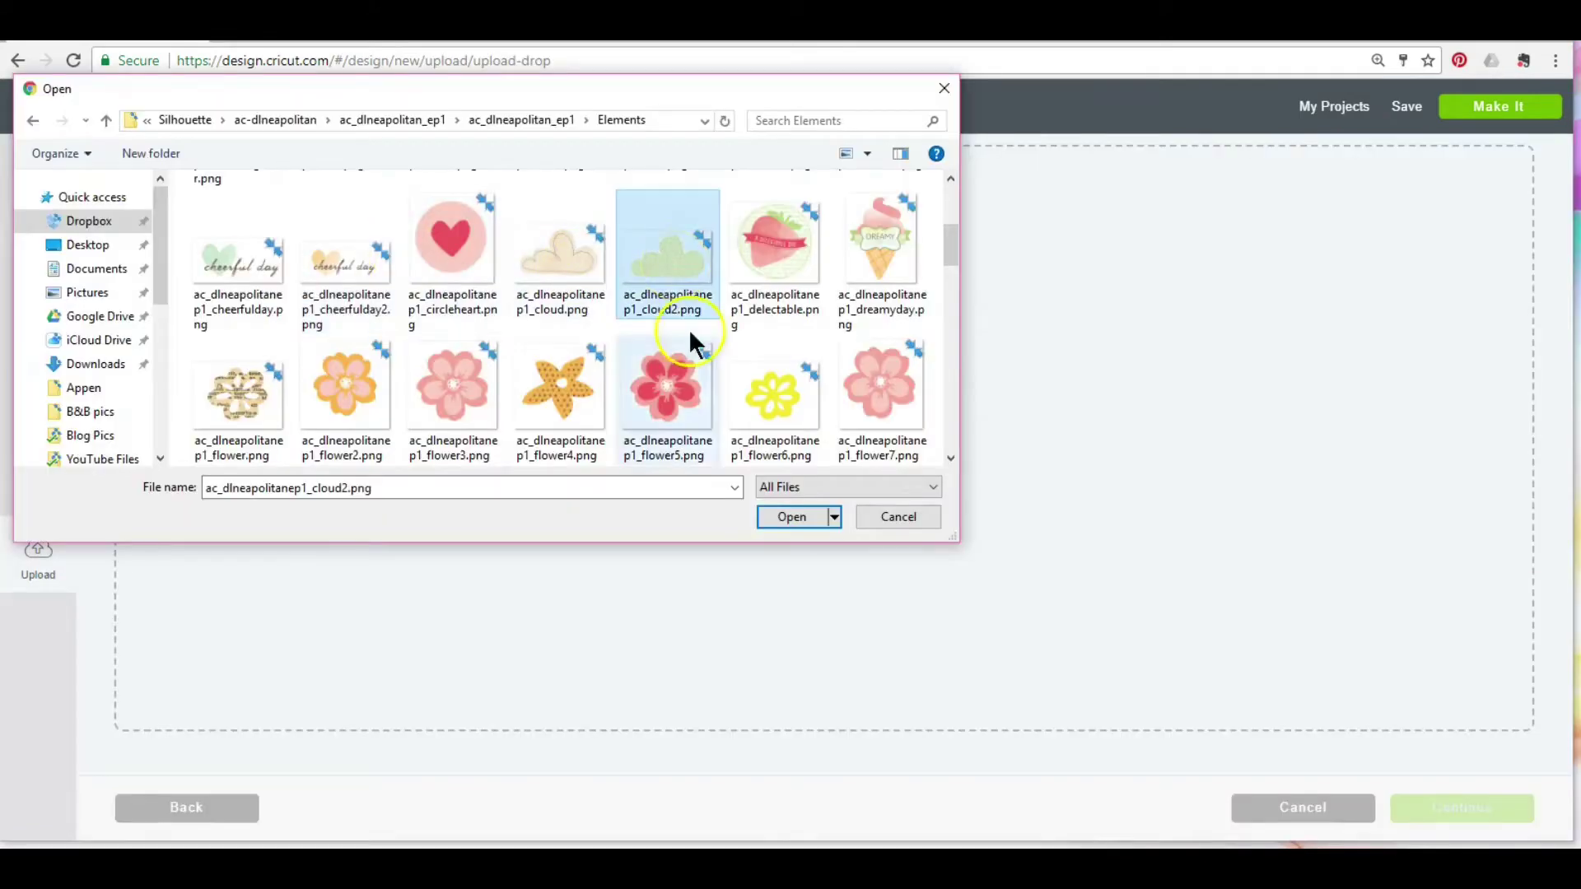
pyautogui.click(782, 516)
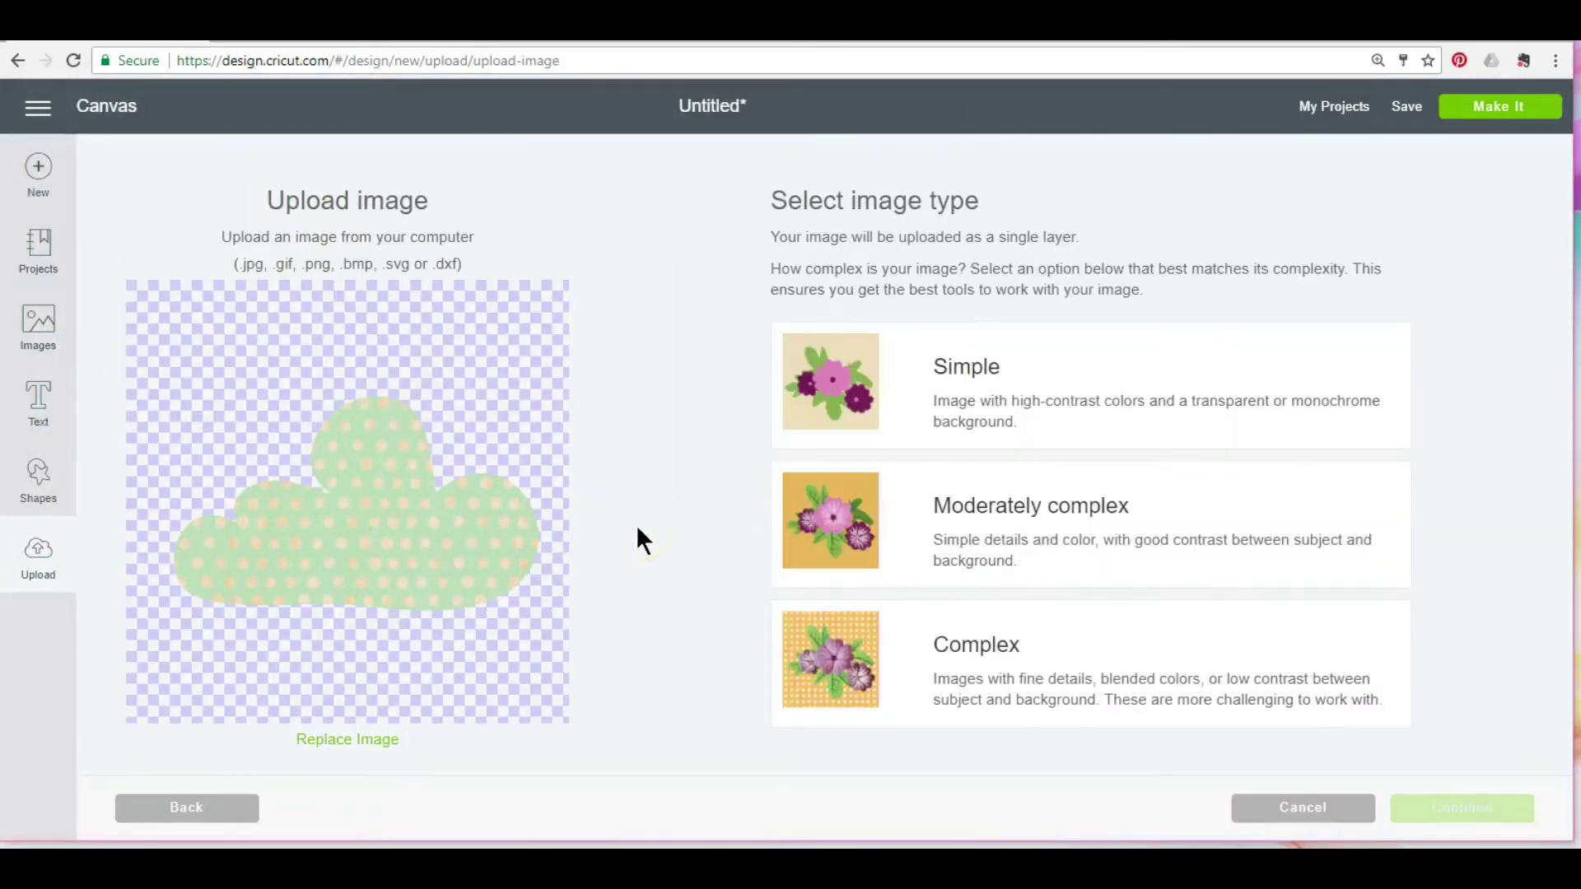
pyautogui.click(823, 638)
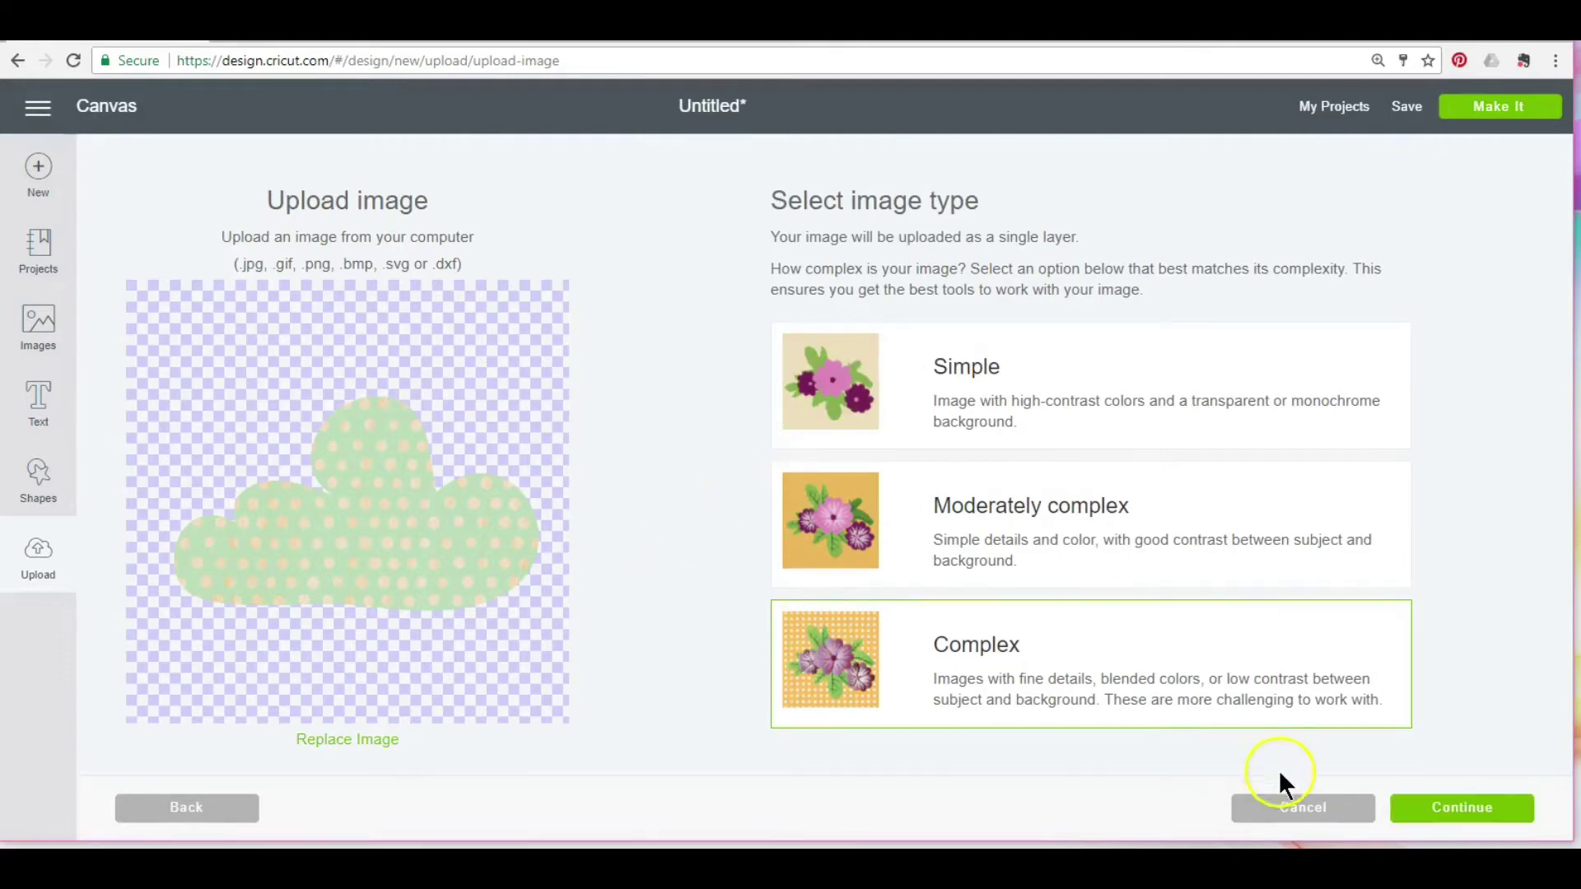
pyautogui.click(1451, 807)
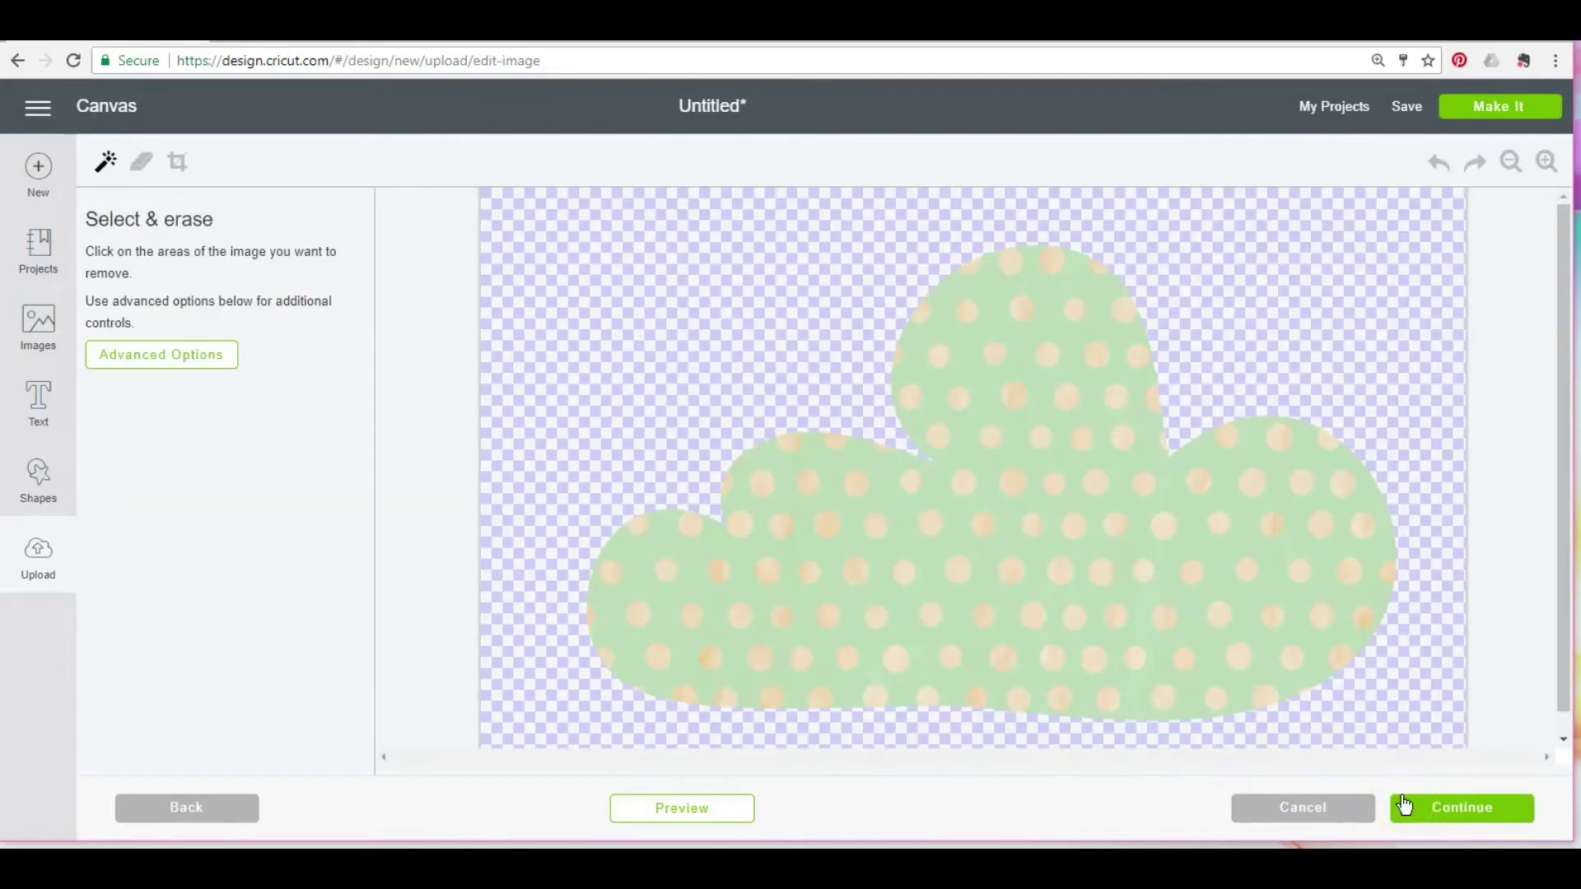
# Accept the cloud image without erasing anything, choose to save it as a cut image, and name it "Cloud"
pyautogui.click(1405, 805)
pyautogui.click(1040, 494)
pyautogui.click(1377, 408)
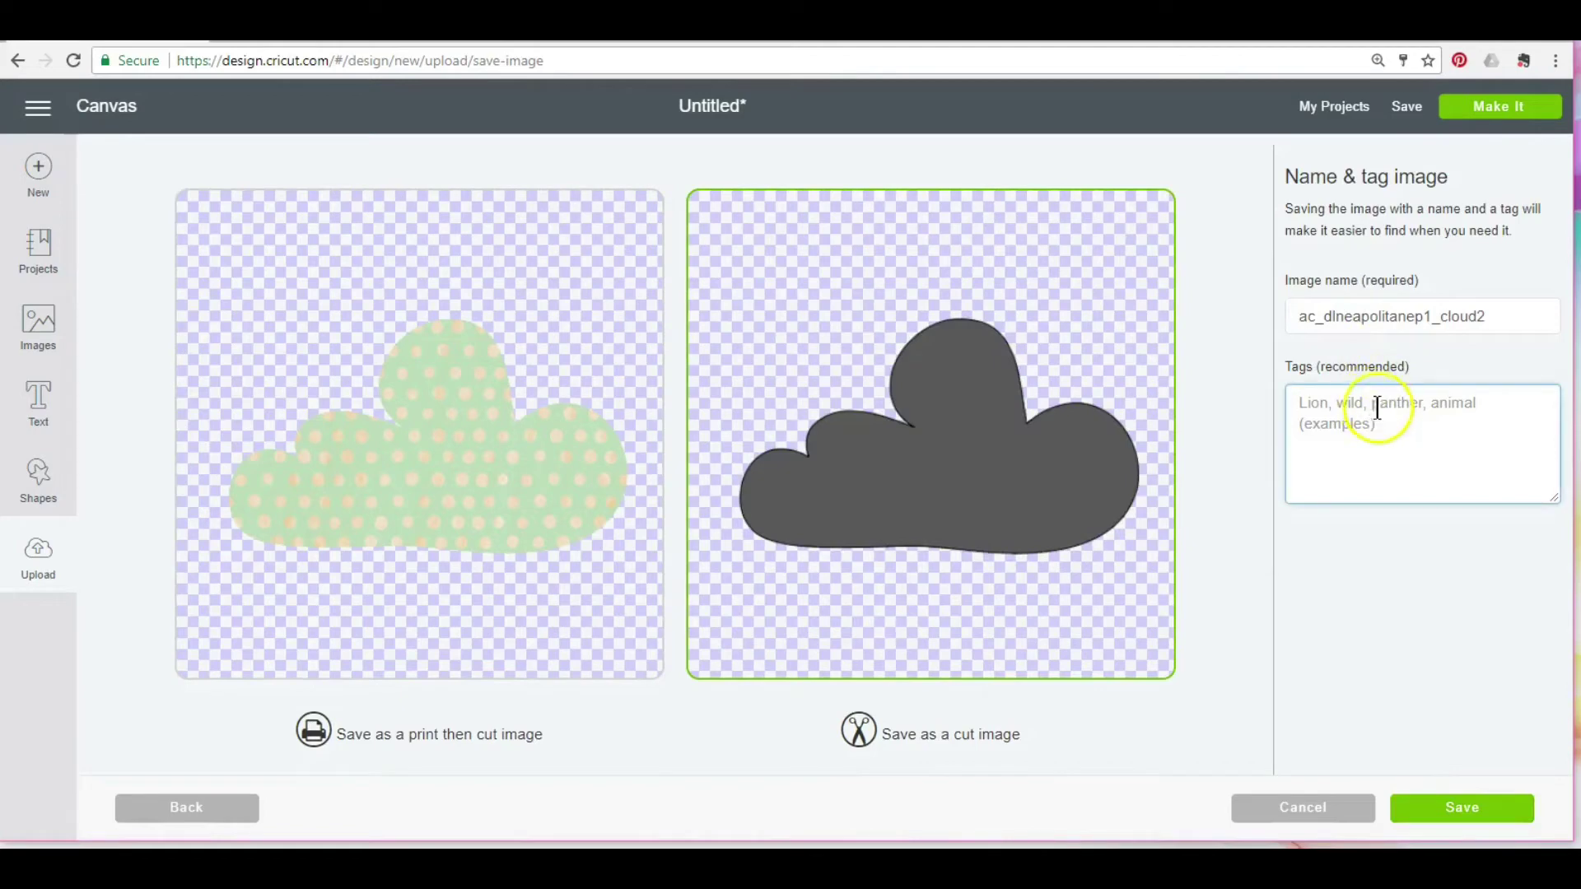
pyautogui.moveTo(1497, 319); pyautogui.dragTo(1277, 328)
pyautogui.write('Cloud')
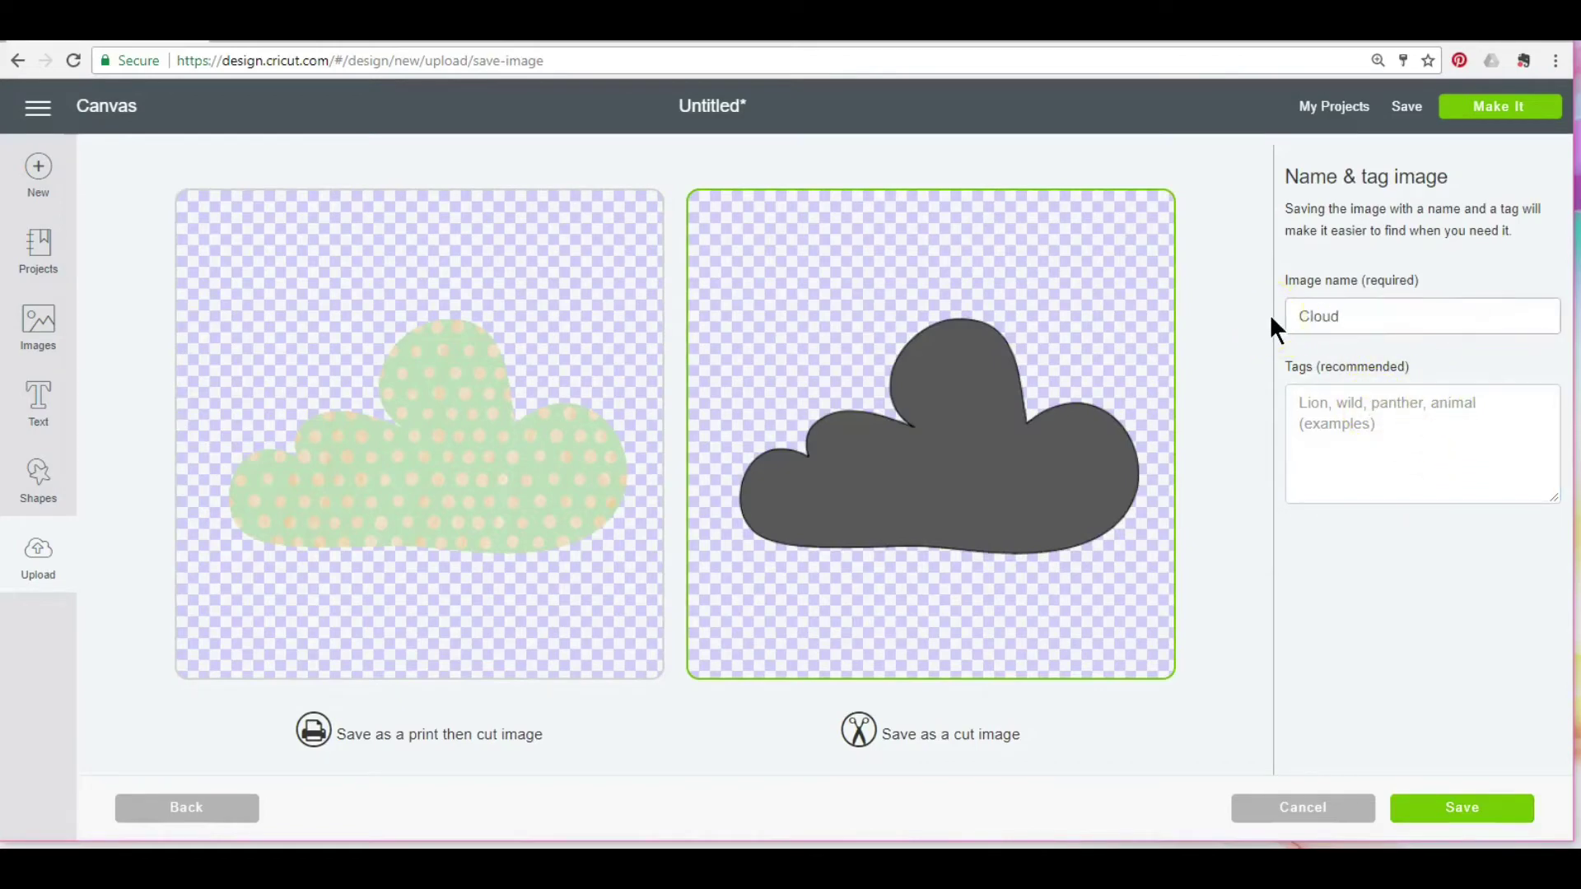
# Complete the image name as "Cloud 2 ac fifth frolic", add the tags ac, fifth, frolic and cloud, and save the image
pyautogui.write(' 2 ac fifth frolic')
pyautogui.click(1315, 404)
pyautogui.write('ac fifth frolic')
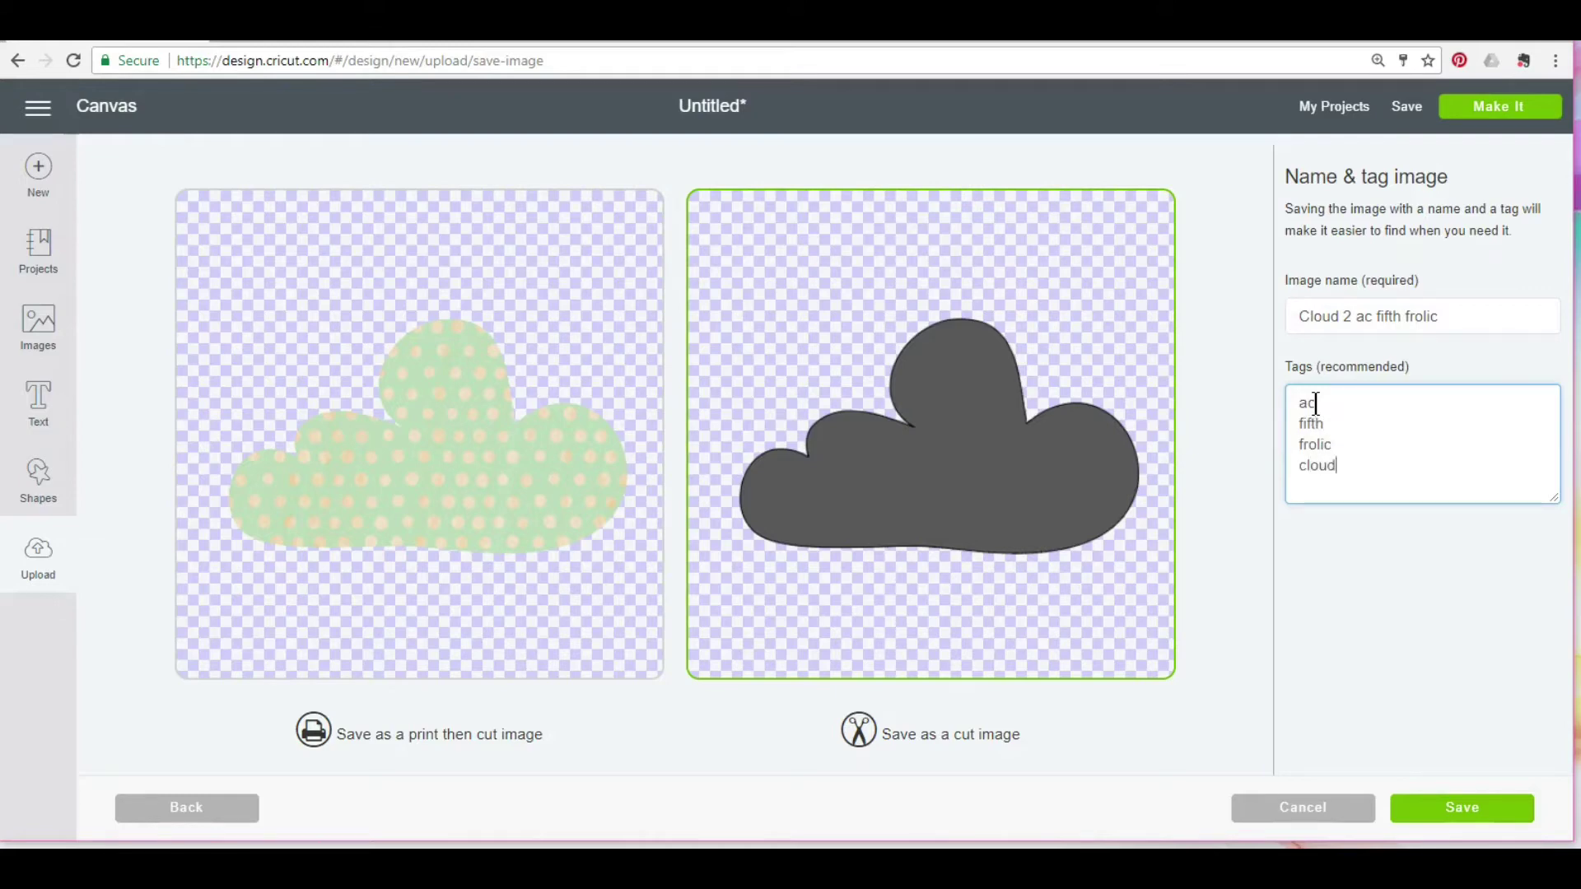
pyautogui.click(1482, 811)
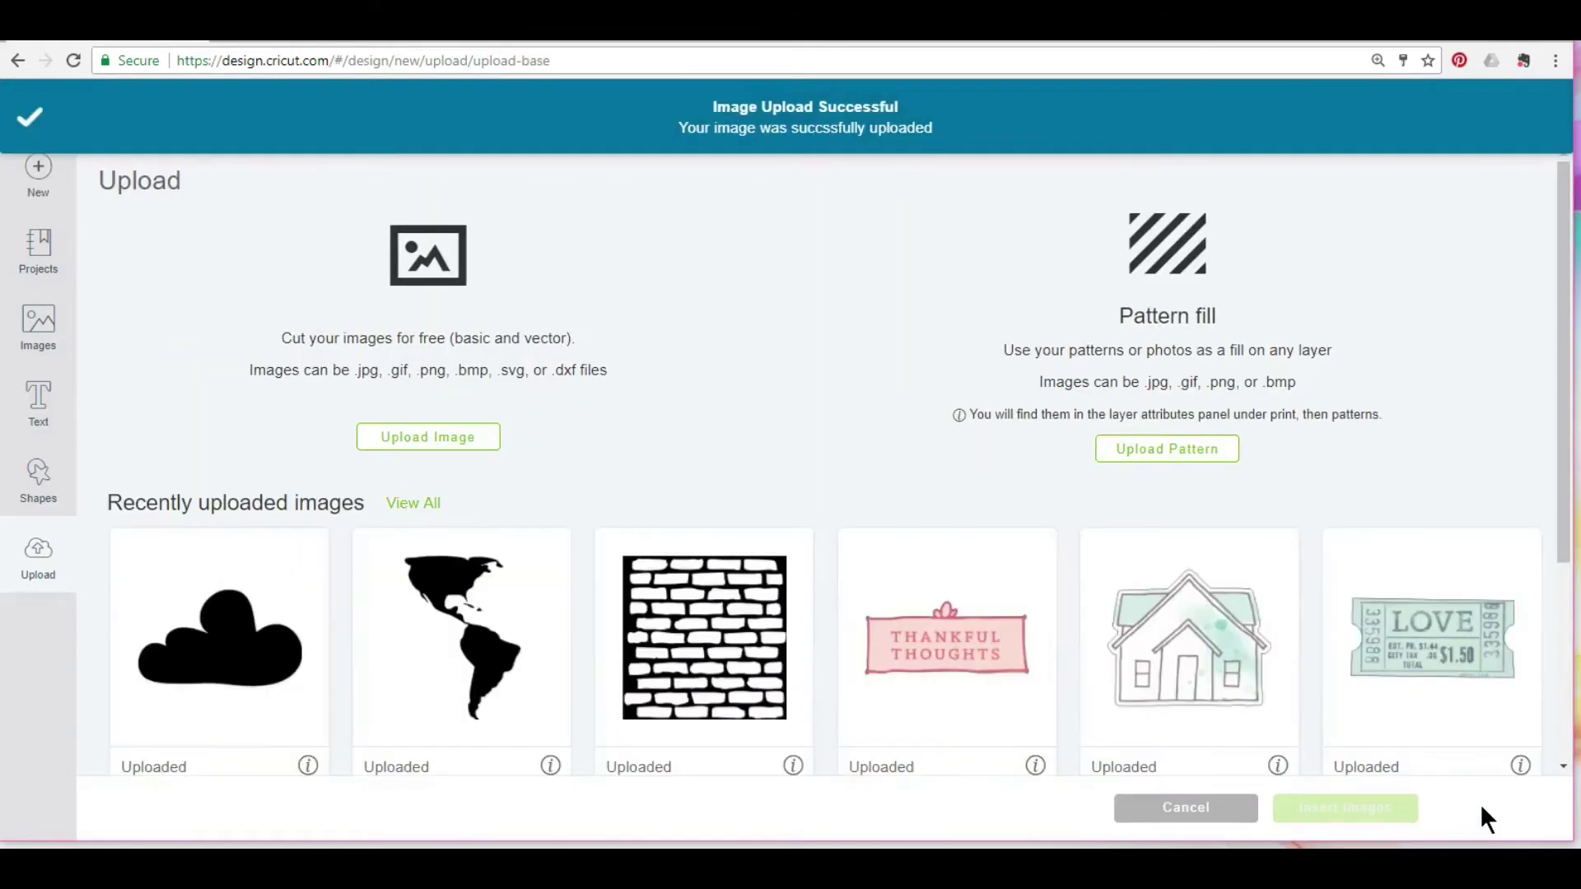
# Insert the uploaded cloud image onto the canvas, shrink it and move it beside the card
pyautogui.click(36, 554)
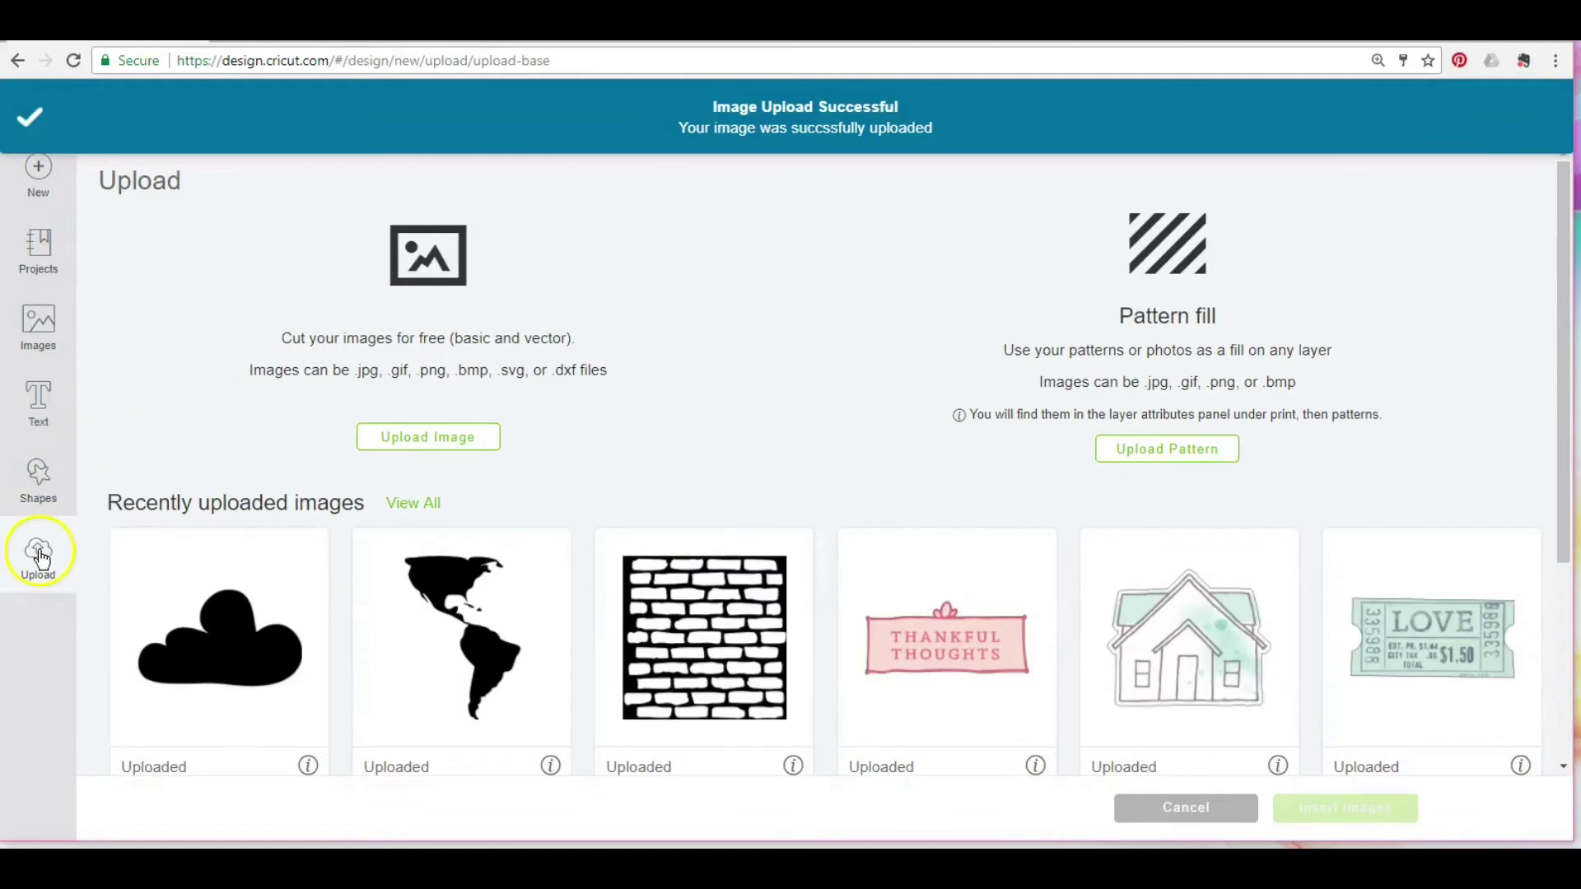
pyautogui.click(39, 548)
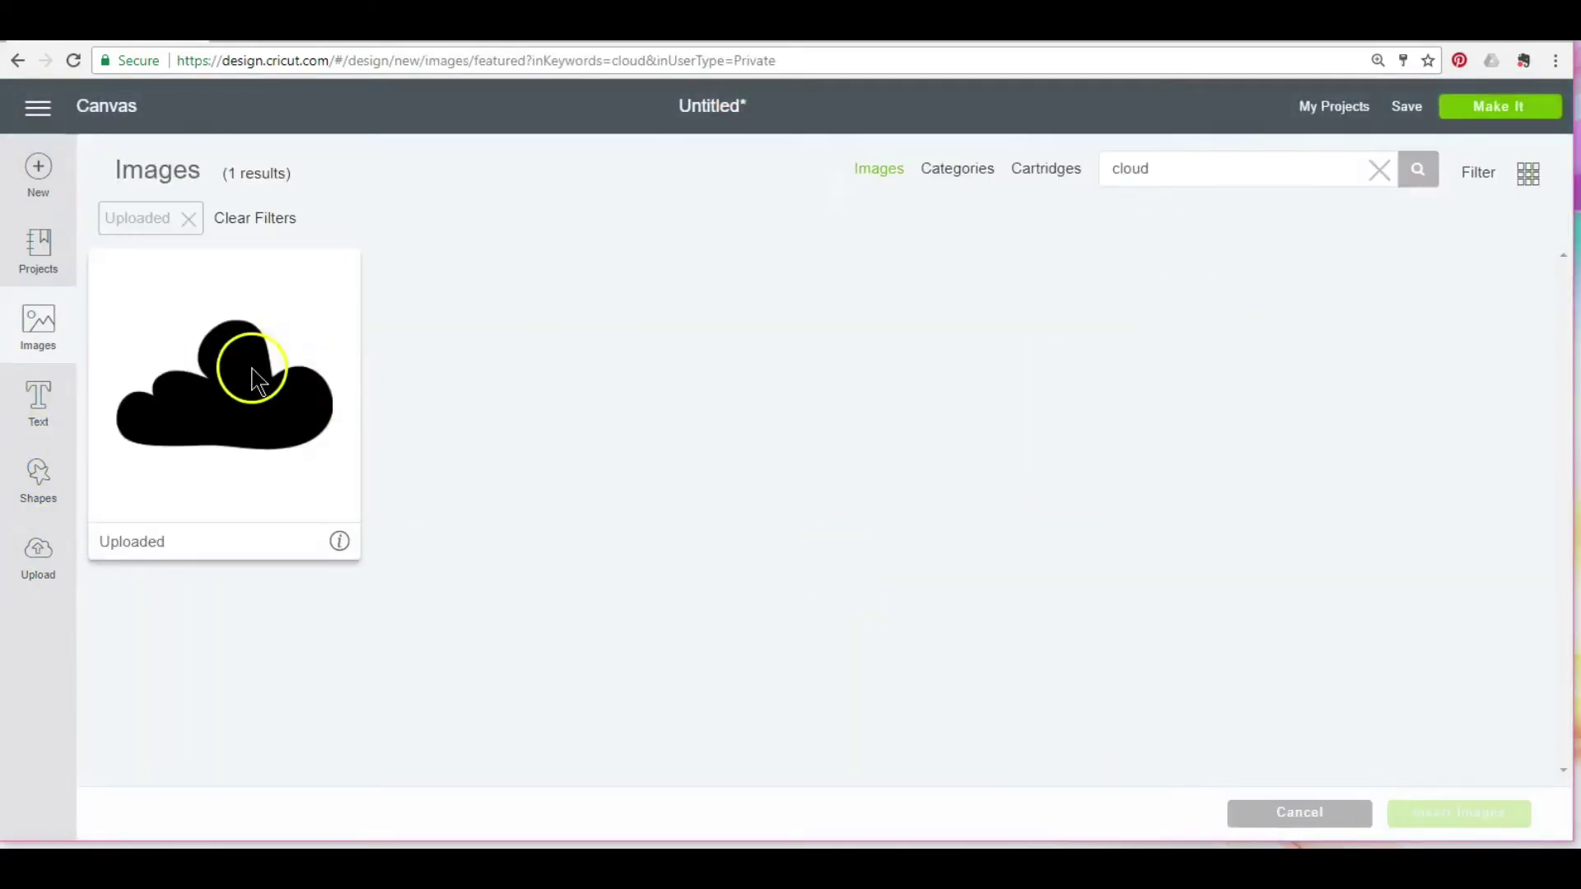
pyautogui.click(247, 363)
pyautogui.click(1424, 812)
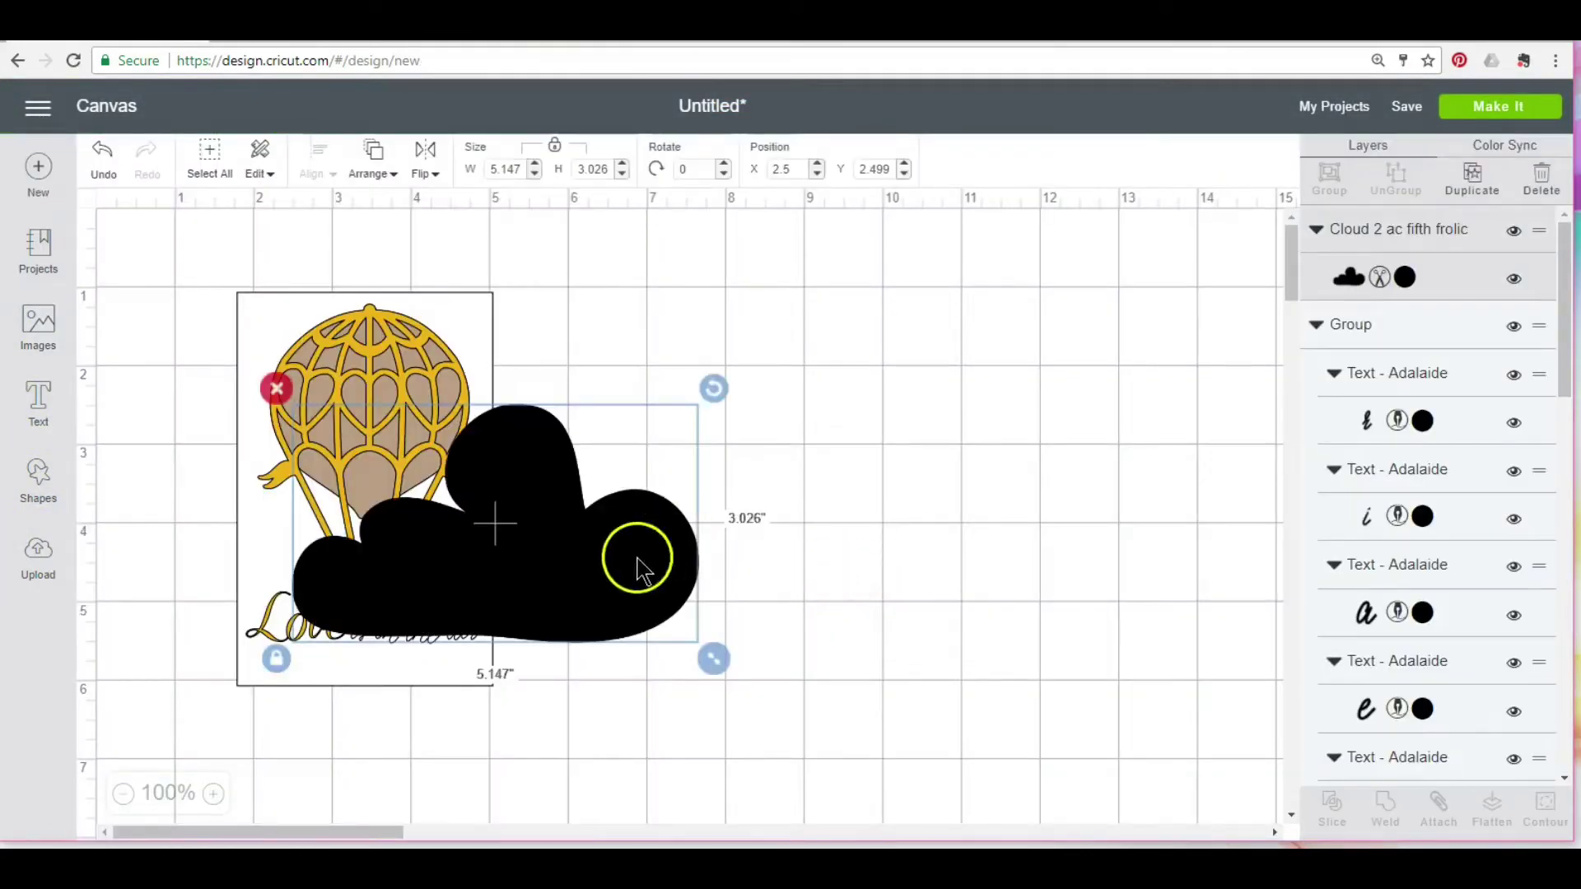
pyautogui.moveTo(704, 654); pyautogui.dragTo(461, 486)
pyautogui.moveTo(404, 463); pyautogui.dragTo(743, 414)
pyautogui.click(406, 416)
pyautogui.moveTo(494, 610); pyautogui.dragTo(872, 665)
pyautogui.click(102, 155)
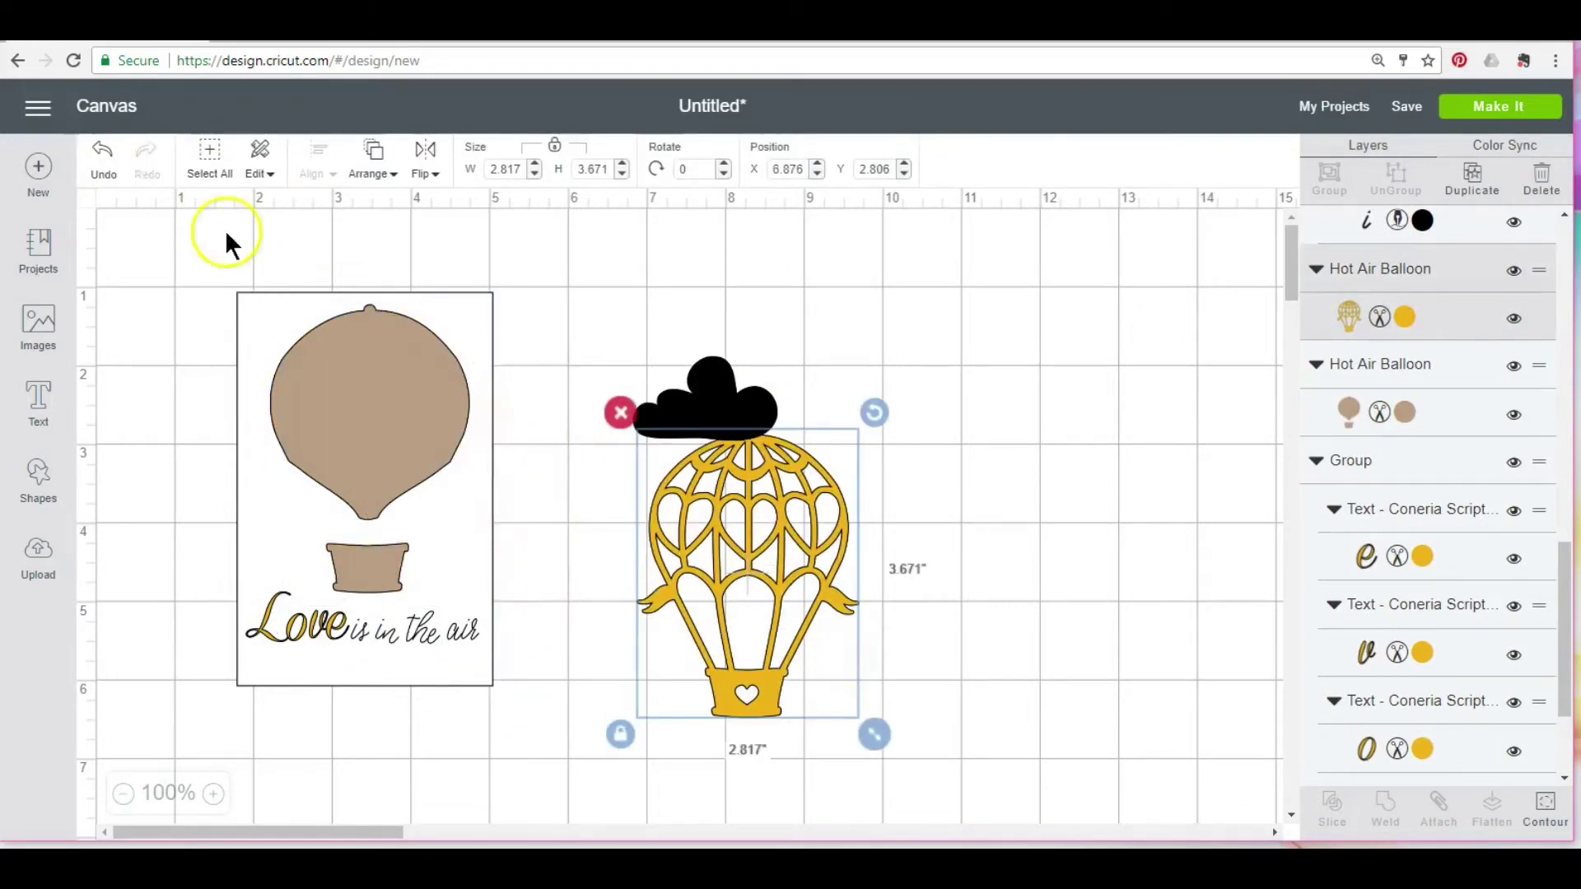
pyautogui.click(102, 154)
# Group the two hot air balloon layers and place the cloud behind the balloon's upper left
pyautogui.moveTo(247, 318); pyautogui.dragTo(455, 560)
pyautogui.click(1326, 176)
pyautogui.moveTo(674, 417); pyautogui.dragTo(315, 354)
# Color the cloud white and move the white rectangle back behind the design
pyautogui.click(1405, 315)
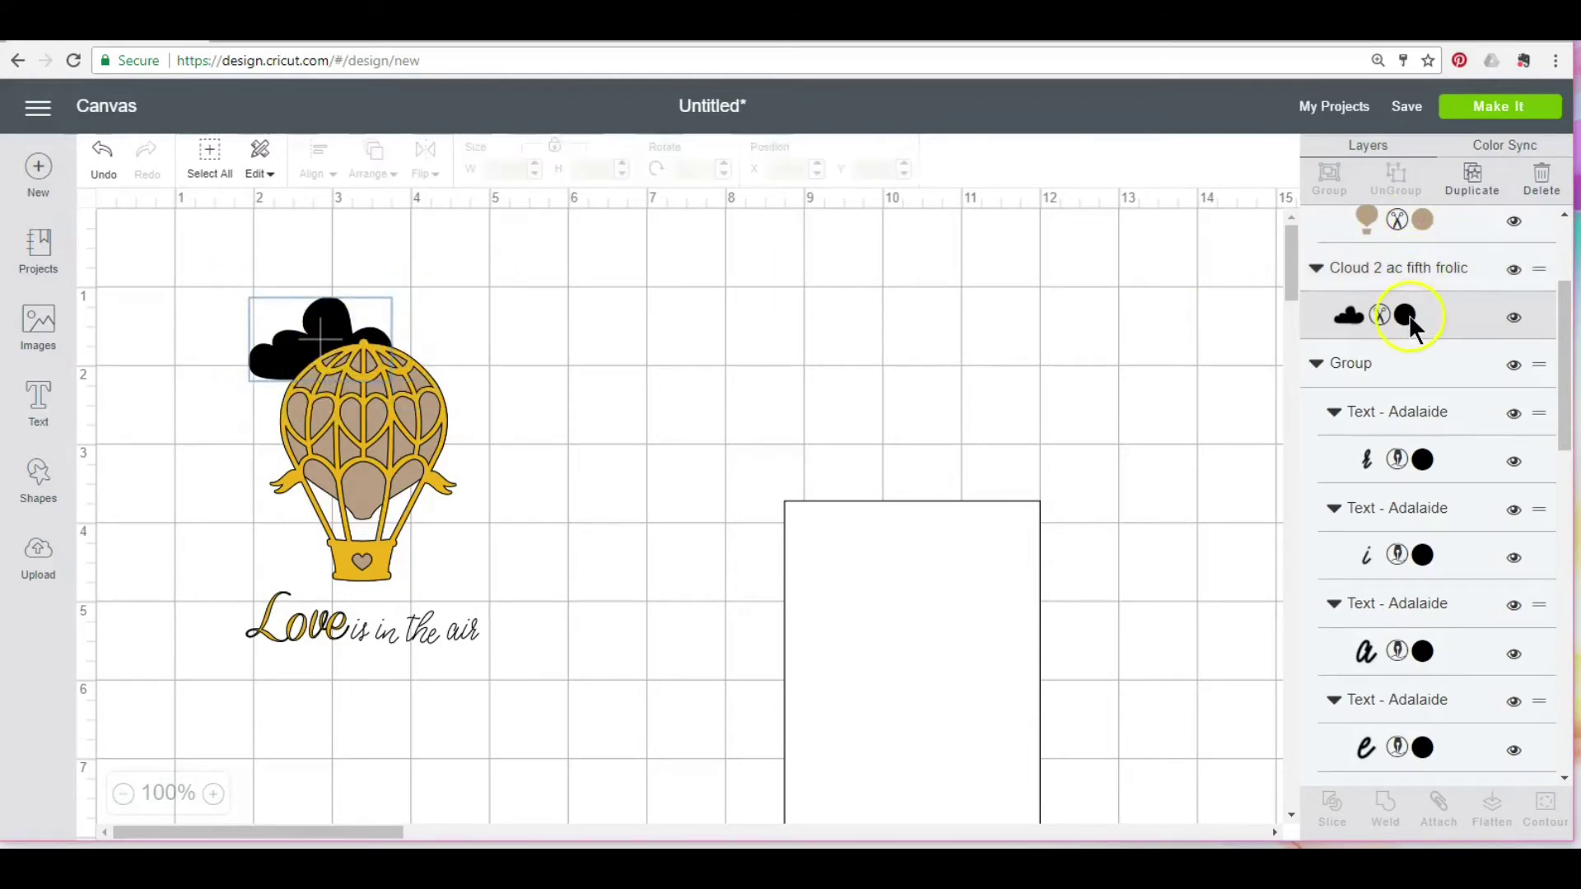
pyautogui.click(1080, 317)
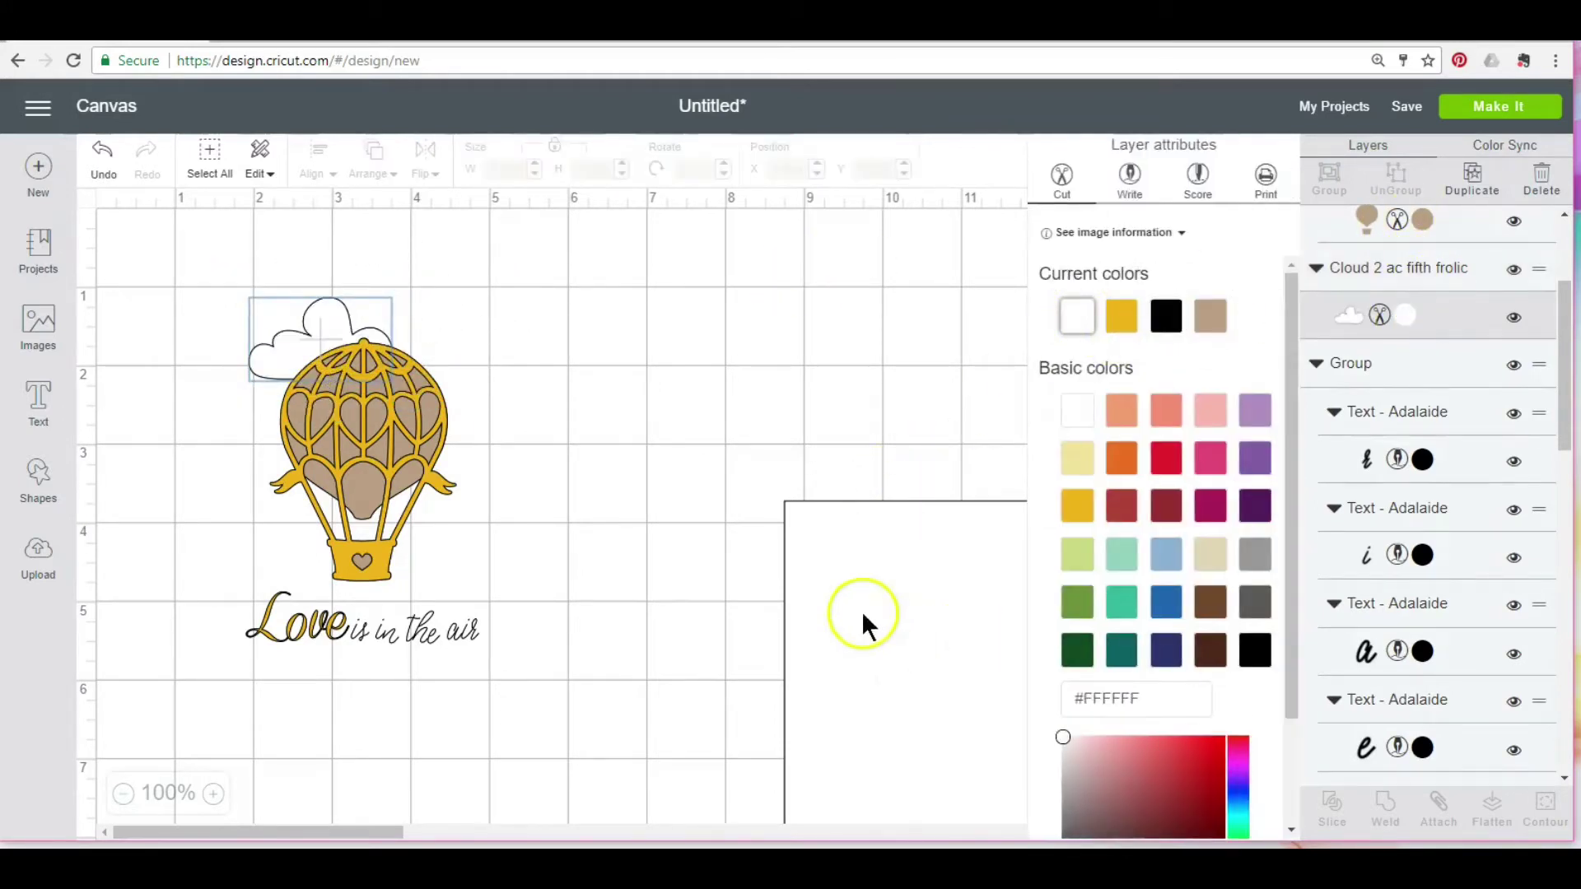
pyautogui.moveTo(861, 611); pyautogui.dragTo(384, 412)
pyautogui.click(588, 418)
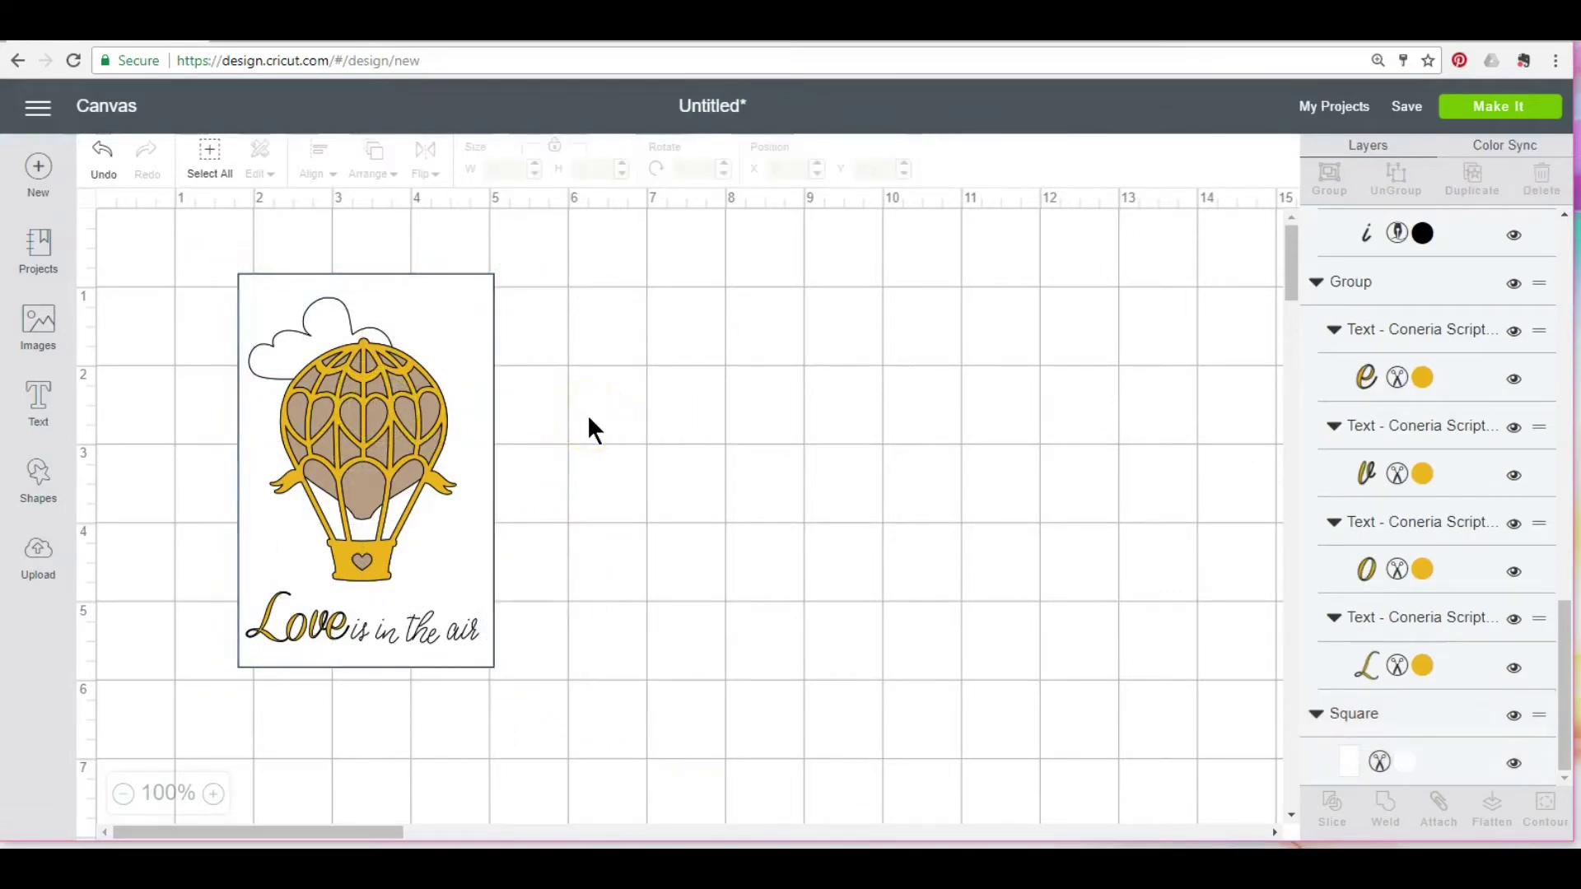
# Insert a second copy of the uploaded cloud, shrink it and arrange it behind the balloon's lower right
pyautogui.click(38, 478)
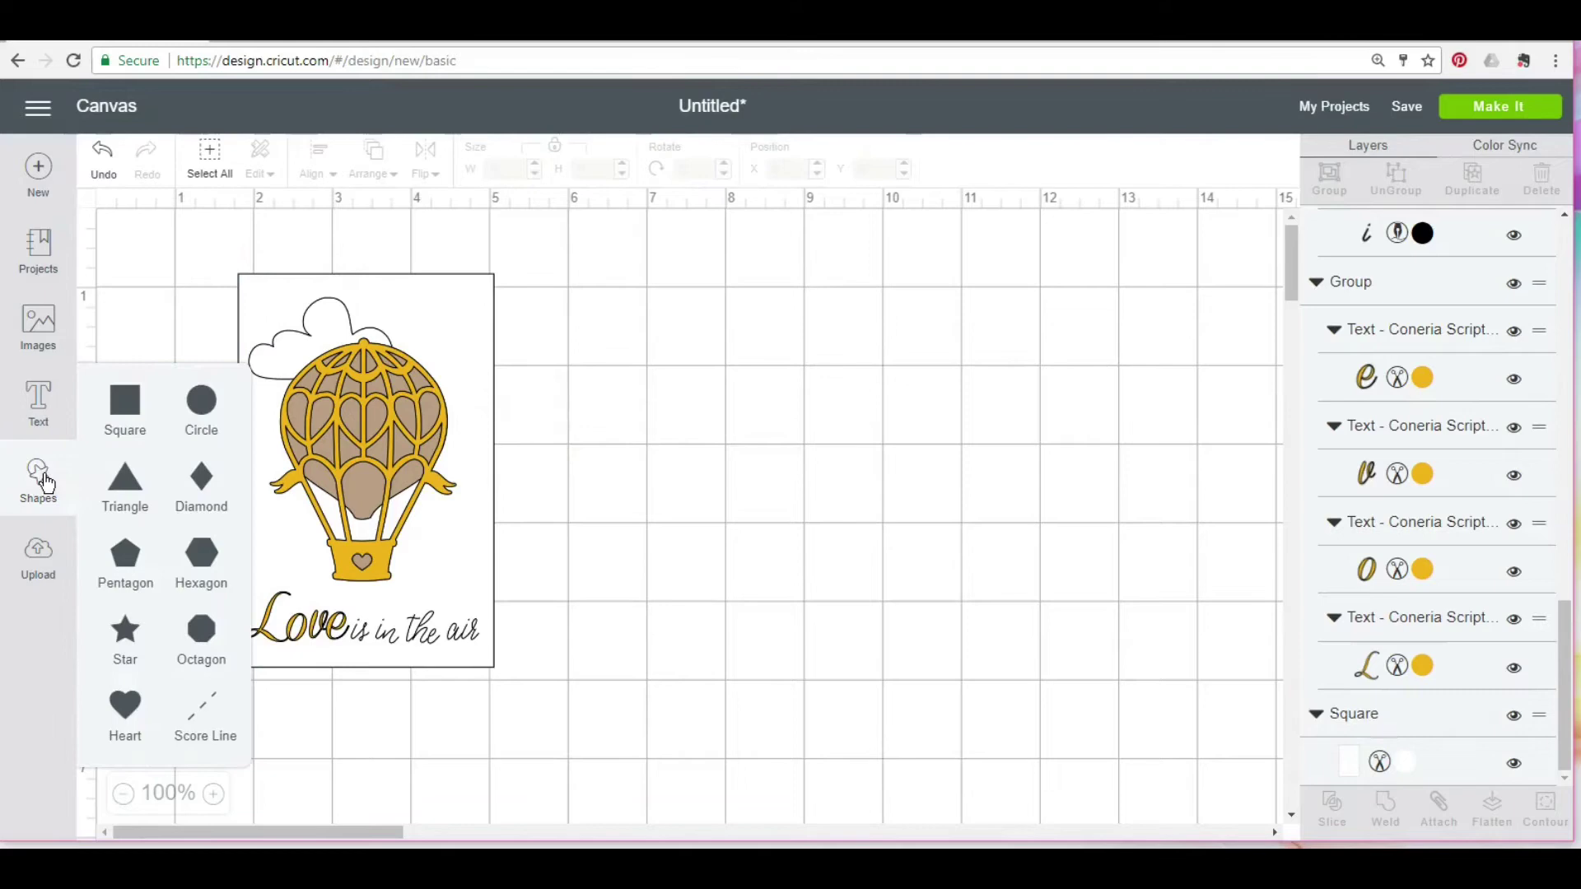
pyautogui.click(30, 322)
pyautogui.click(260, 362)
pyautogui.click(1441, 825)
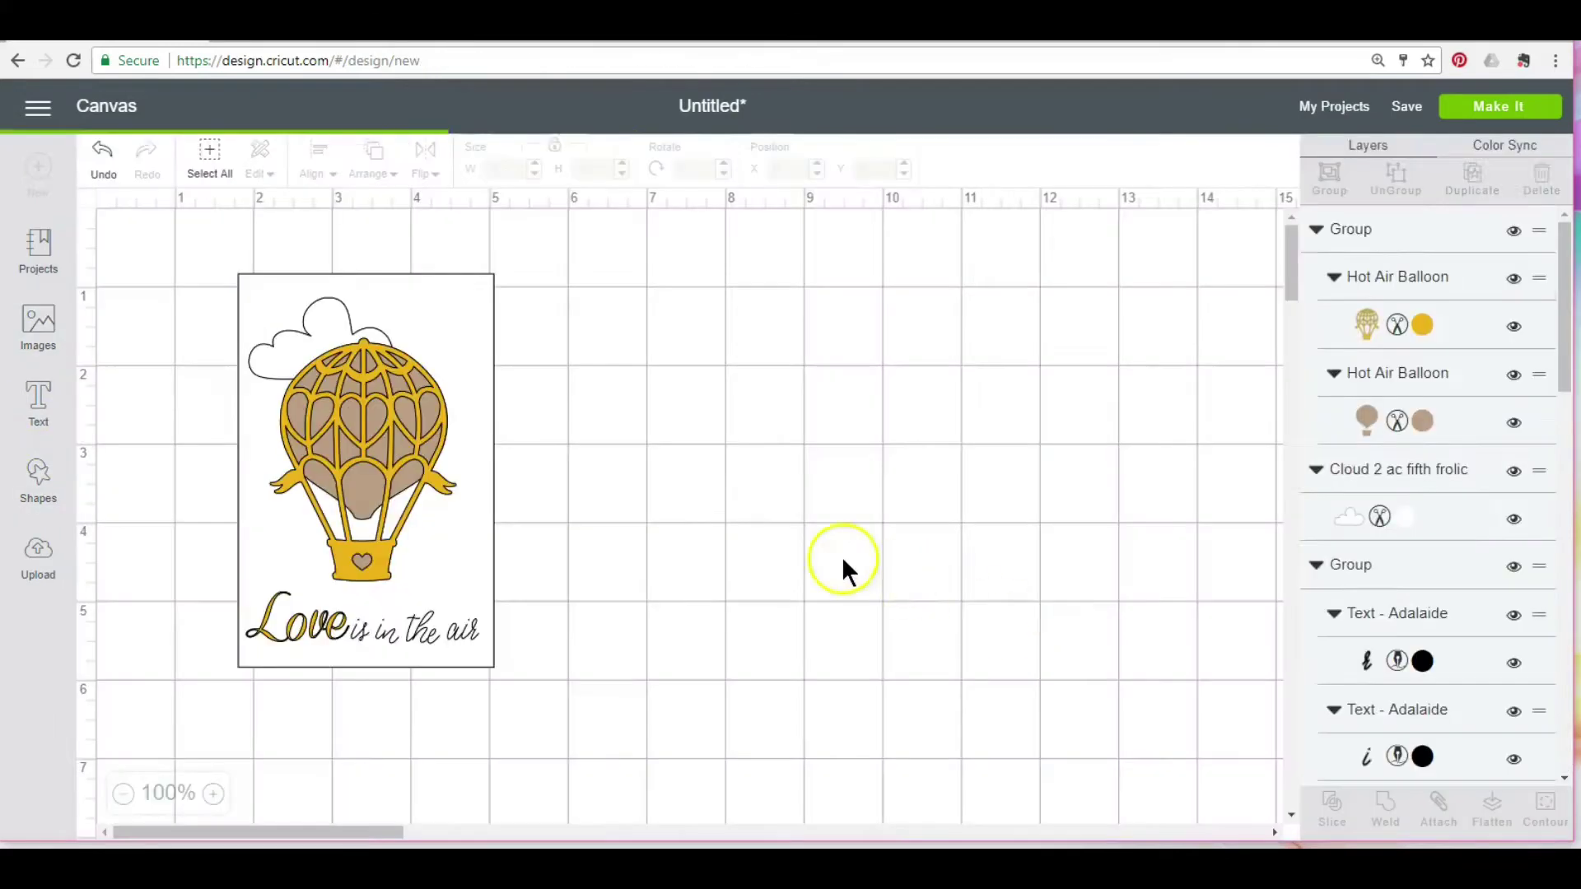
pyautogui.moveTo(752, 695); pyautogui.dragTo(481, 507)
pyautogui.click(373, 173)
pyautogui.click(377, 210)
# Color the second cloud, at the balloon's lower right, white
pyautogui.click(466, 505)
pyautogui.click(1406, 316)
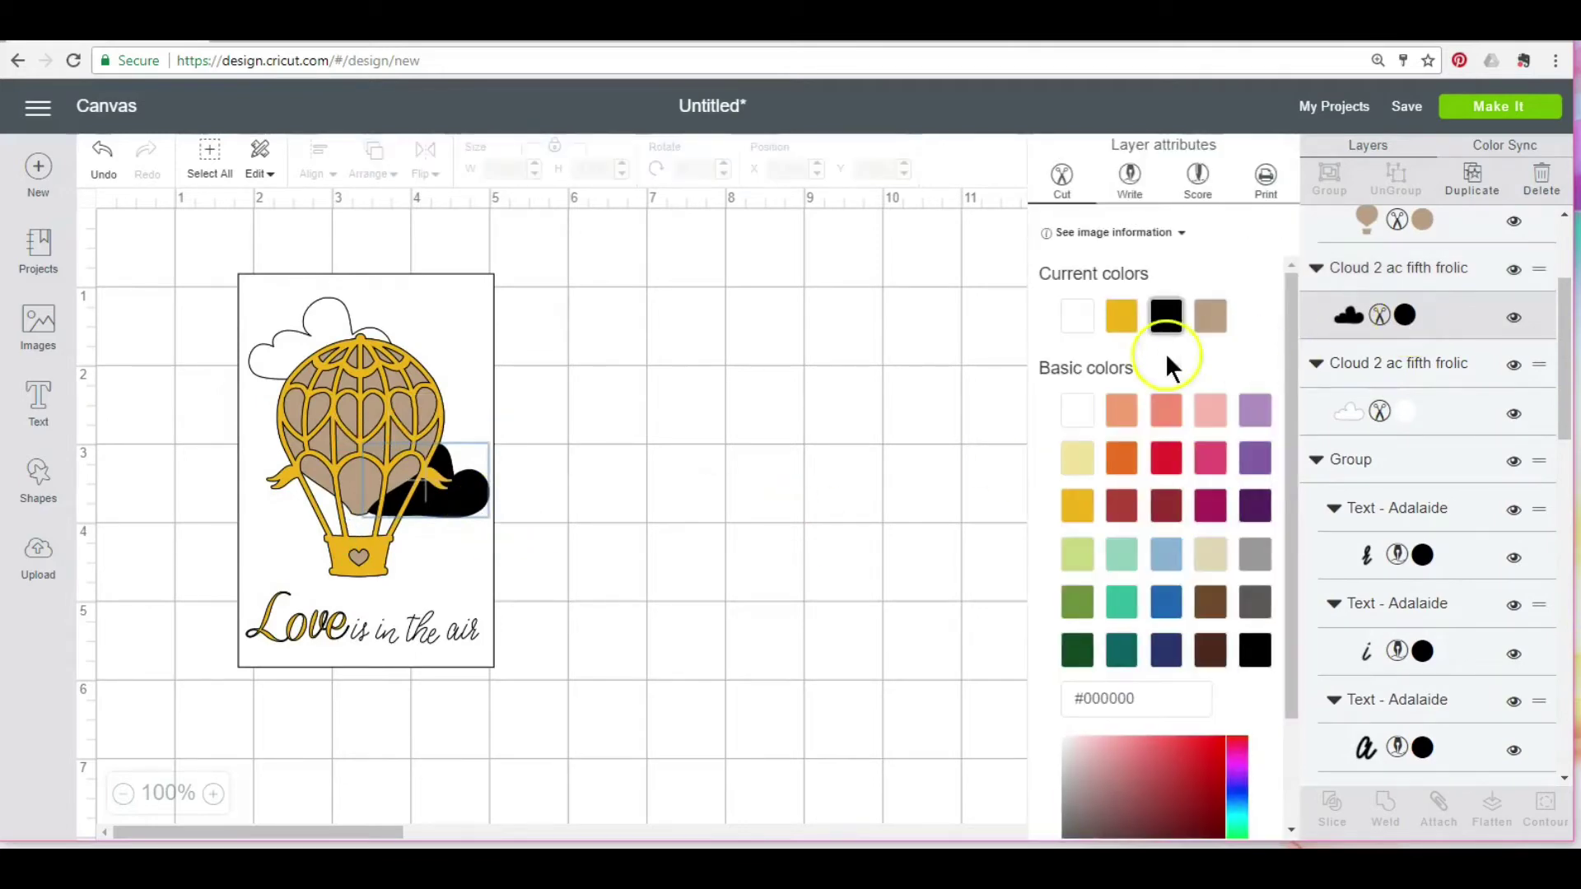
pyautogui.click(1077, 312)
pyautogui.click(774, 462)
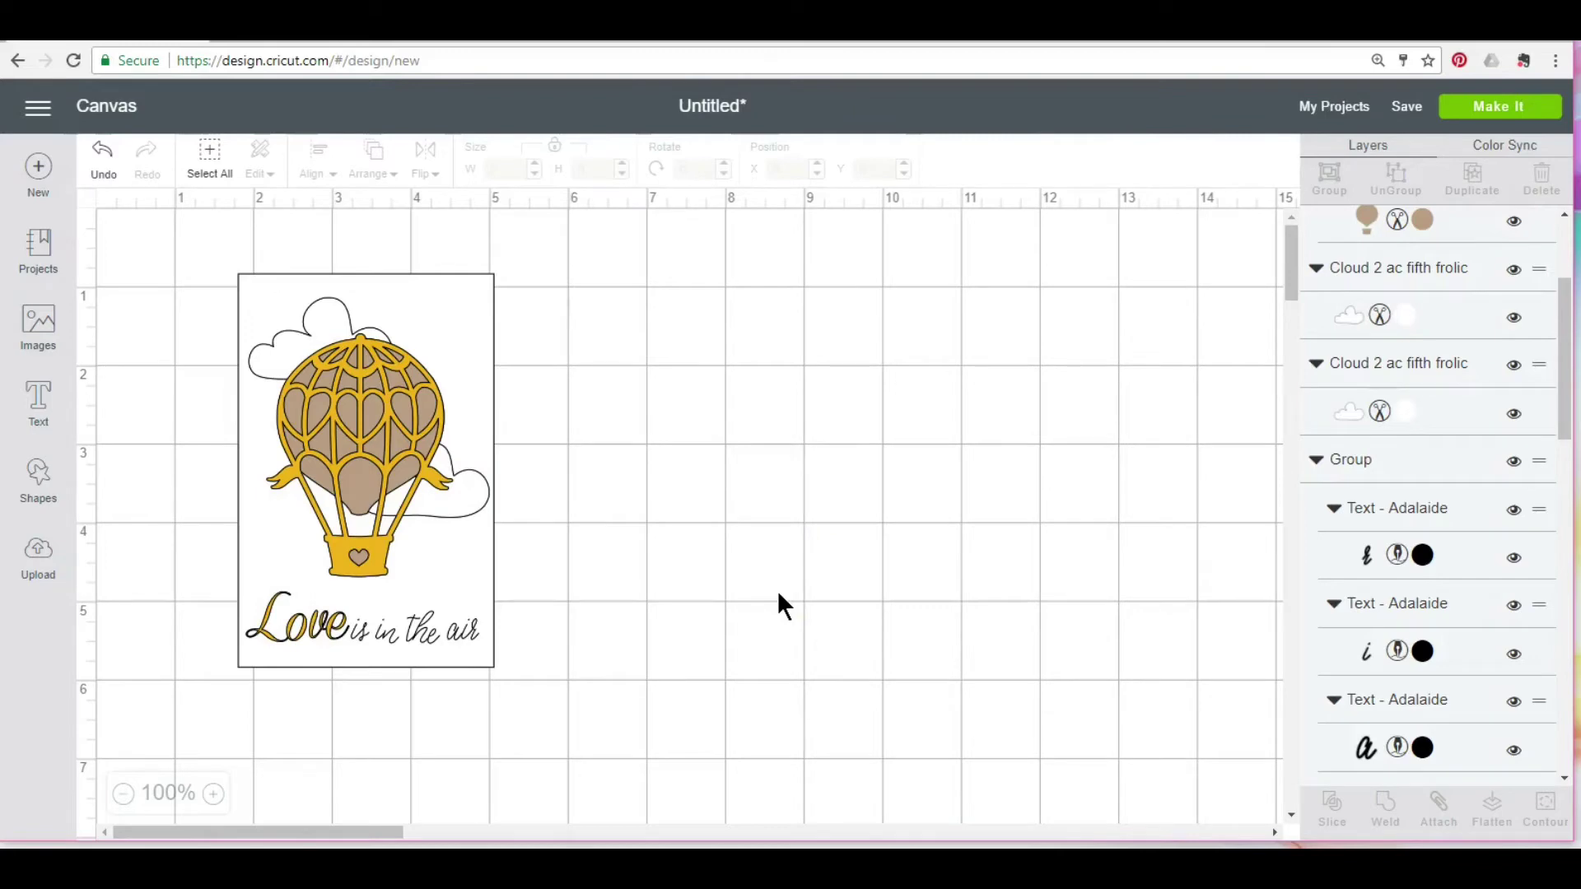
# Move the second cloud closer in behind the balloon and flip it horizontally
pyautogui.moveTo(476, 504); pyautogui.dragTo(438, 490)
pyautogui.click(641, 590)
pyautogui.click(425, 160)
pyautogui.click(415, 211)
# Resize the white rectangle to 3.75 by 5 inches and shift it slightly to the left behind the design
pyautogui.click(507, 520)
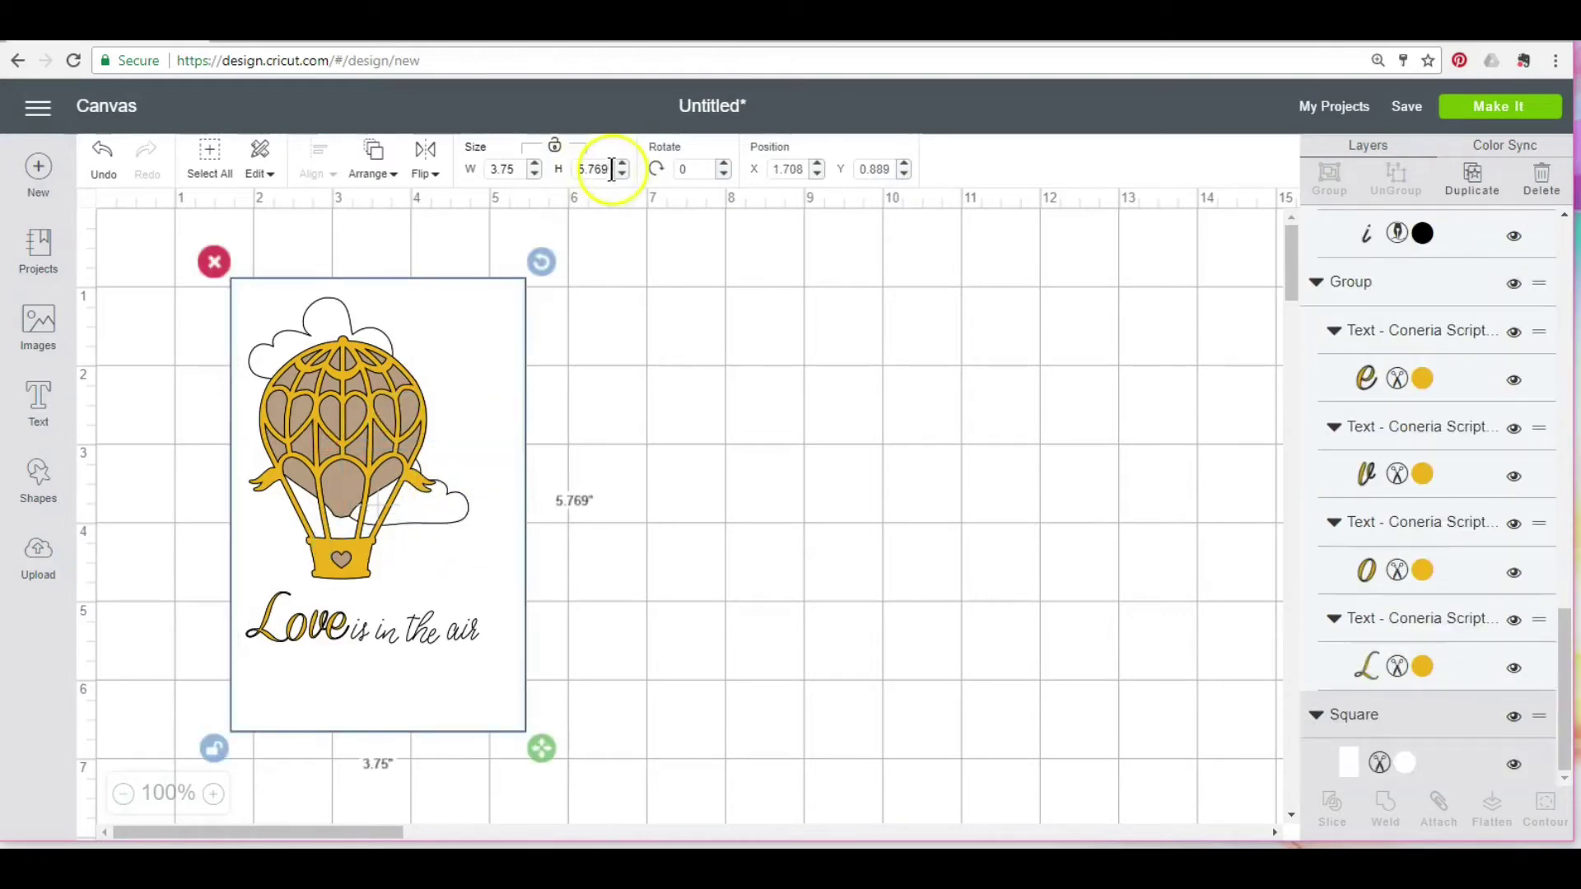
pyautogui.moveTo(607, 167); pyautogui.dragTo(551, 169)
pyautogui.write('5.25')
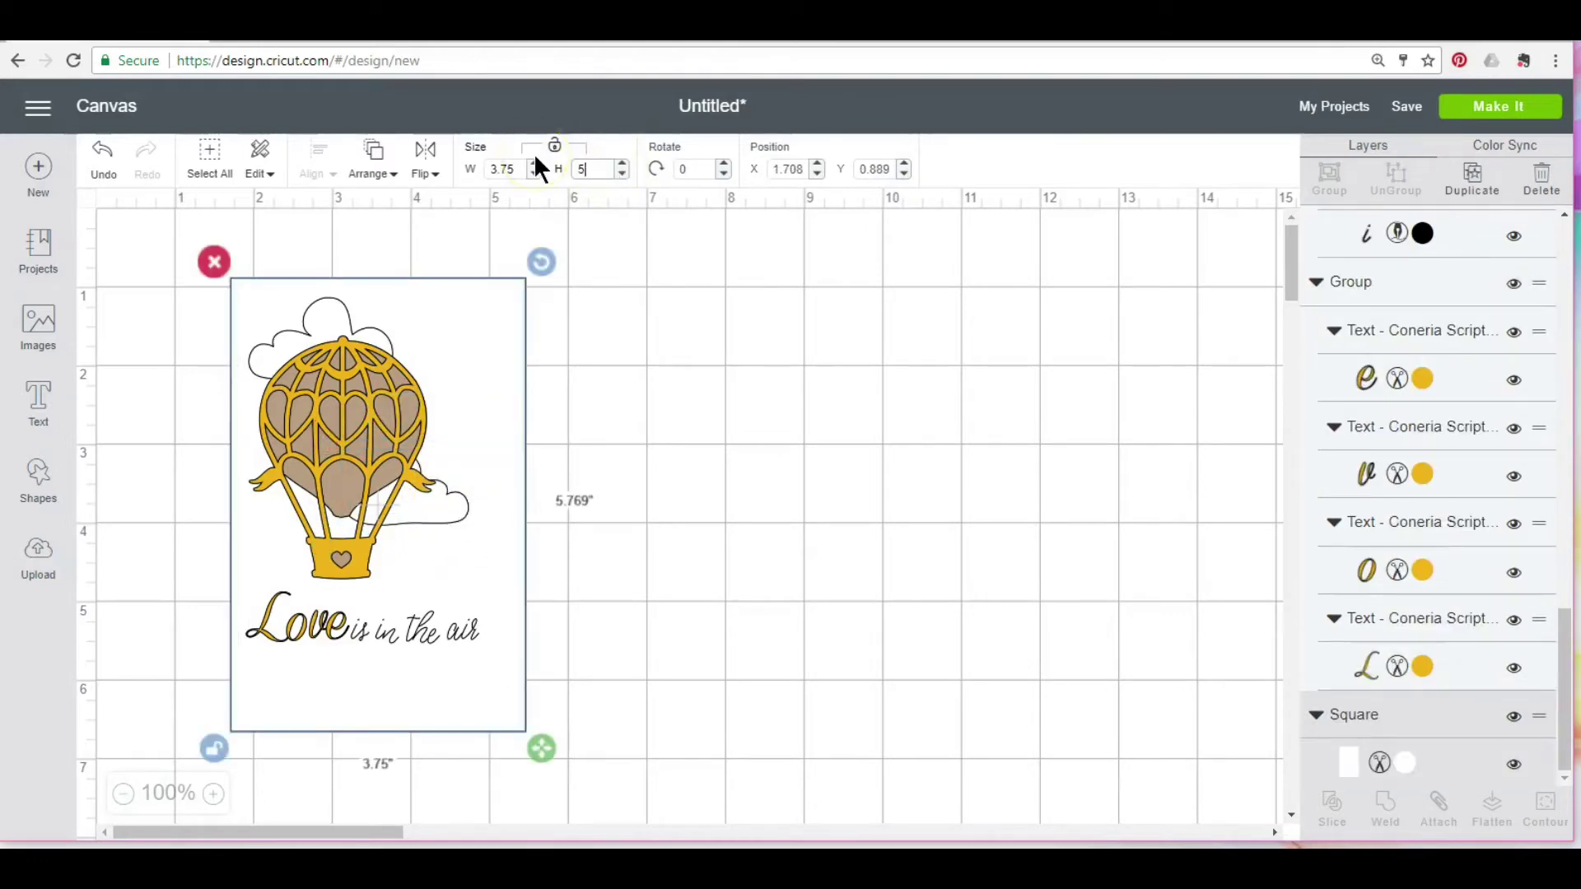
pyautogui.press('Return')
pyautogui.write('5')
pyautogui.press('Return')
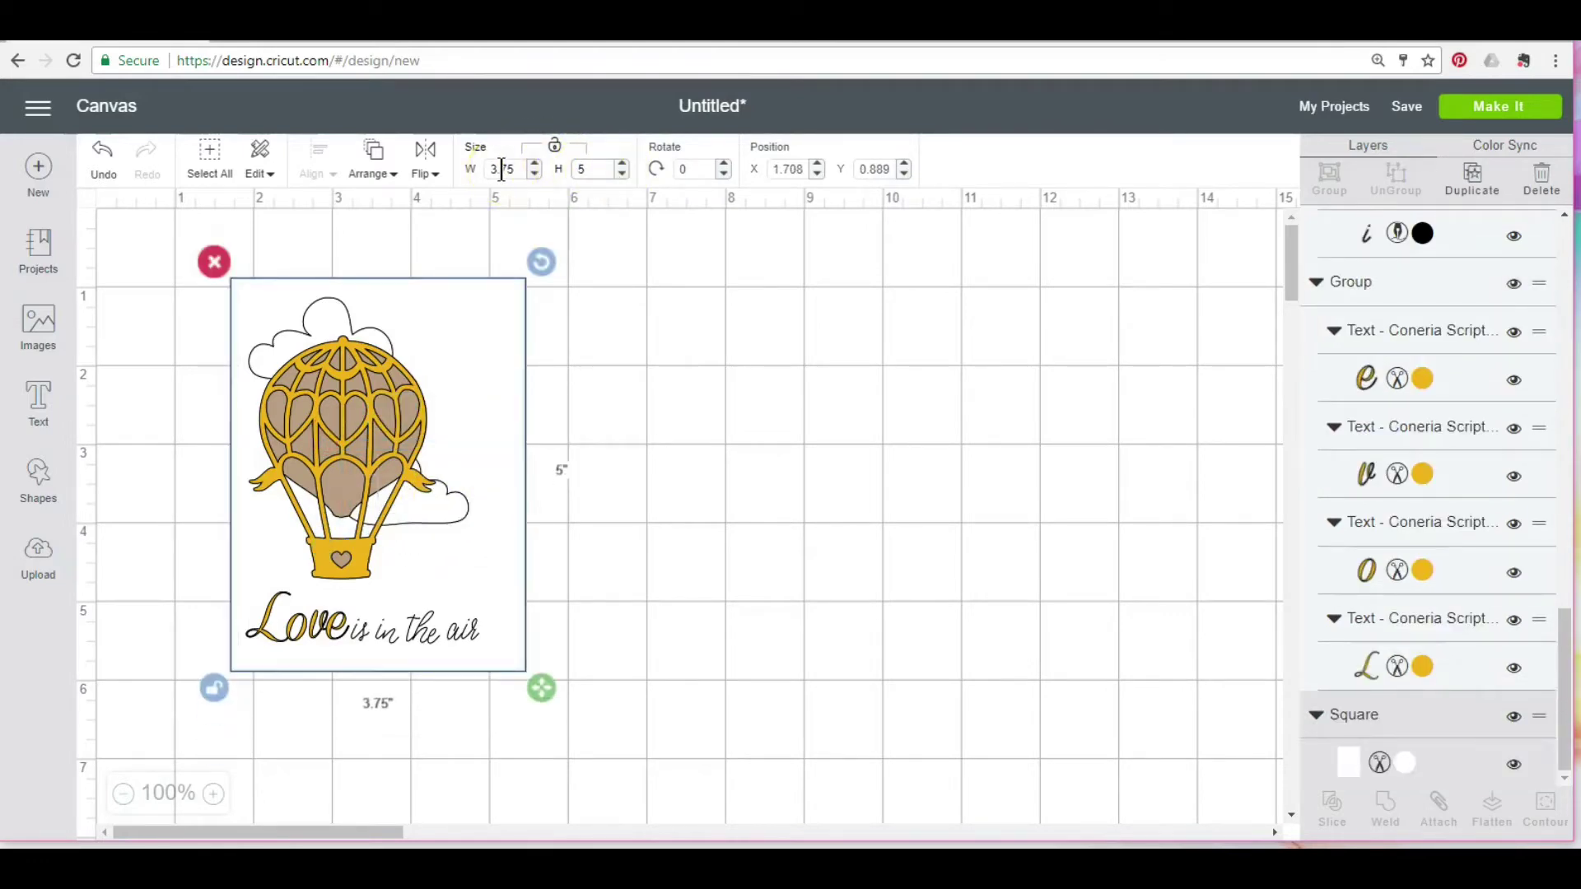
pyautogui.moveTo(499, 568); pyautogui.dragTo(484, 569)
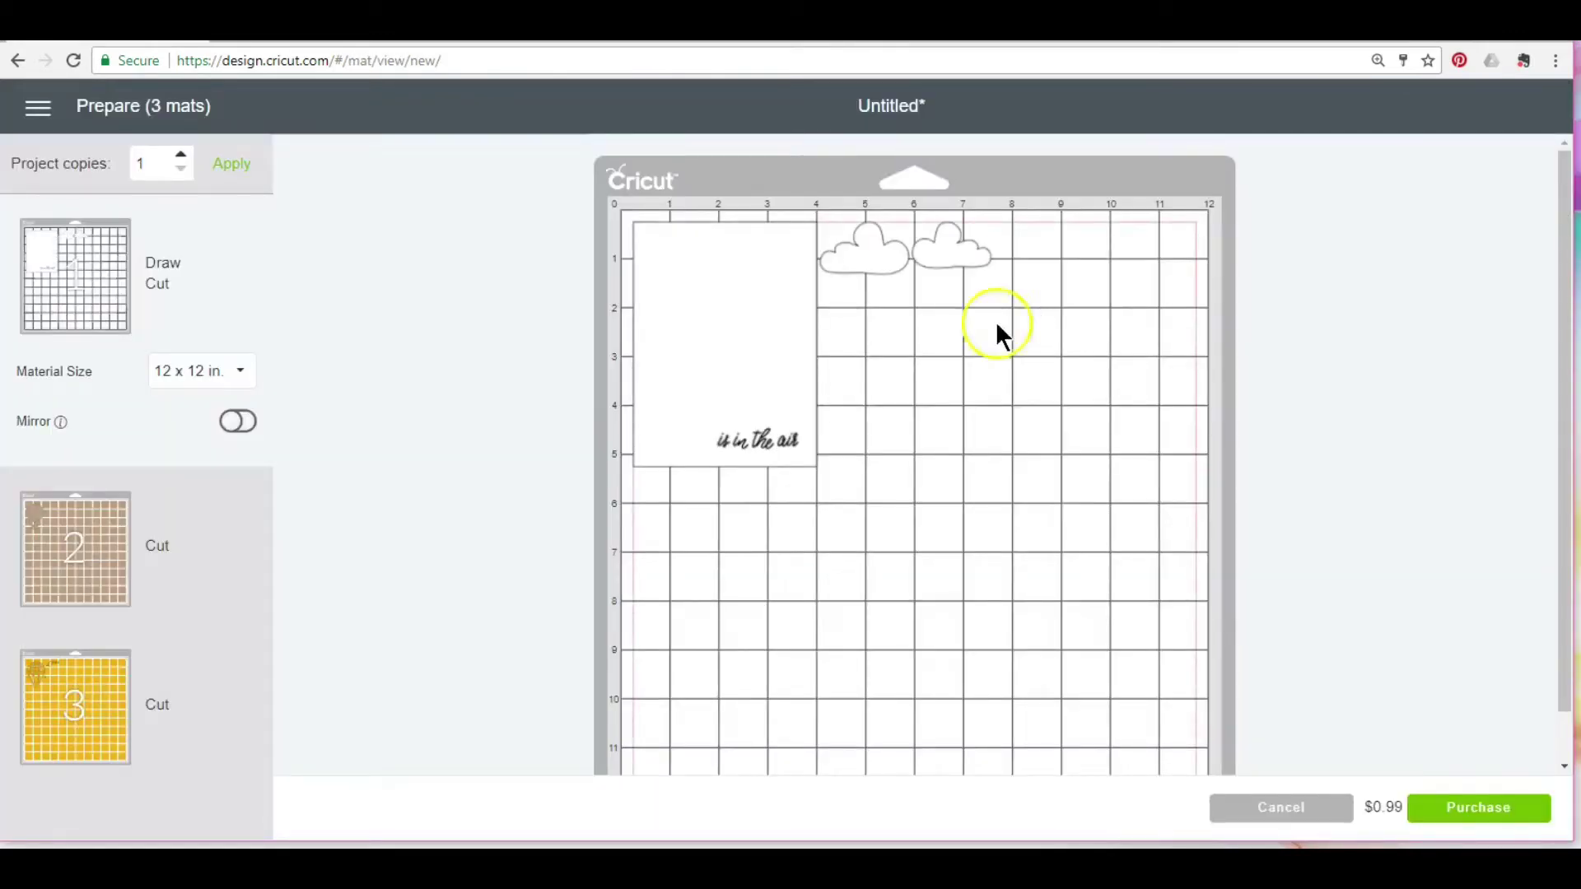
# Purchase the project's paid content and continue from the mat preview to the machine connection stage
pyautogui.click(1476, 807)
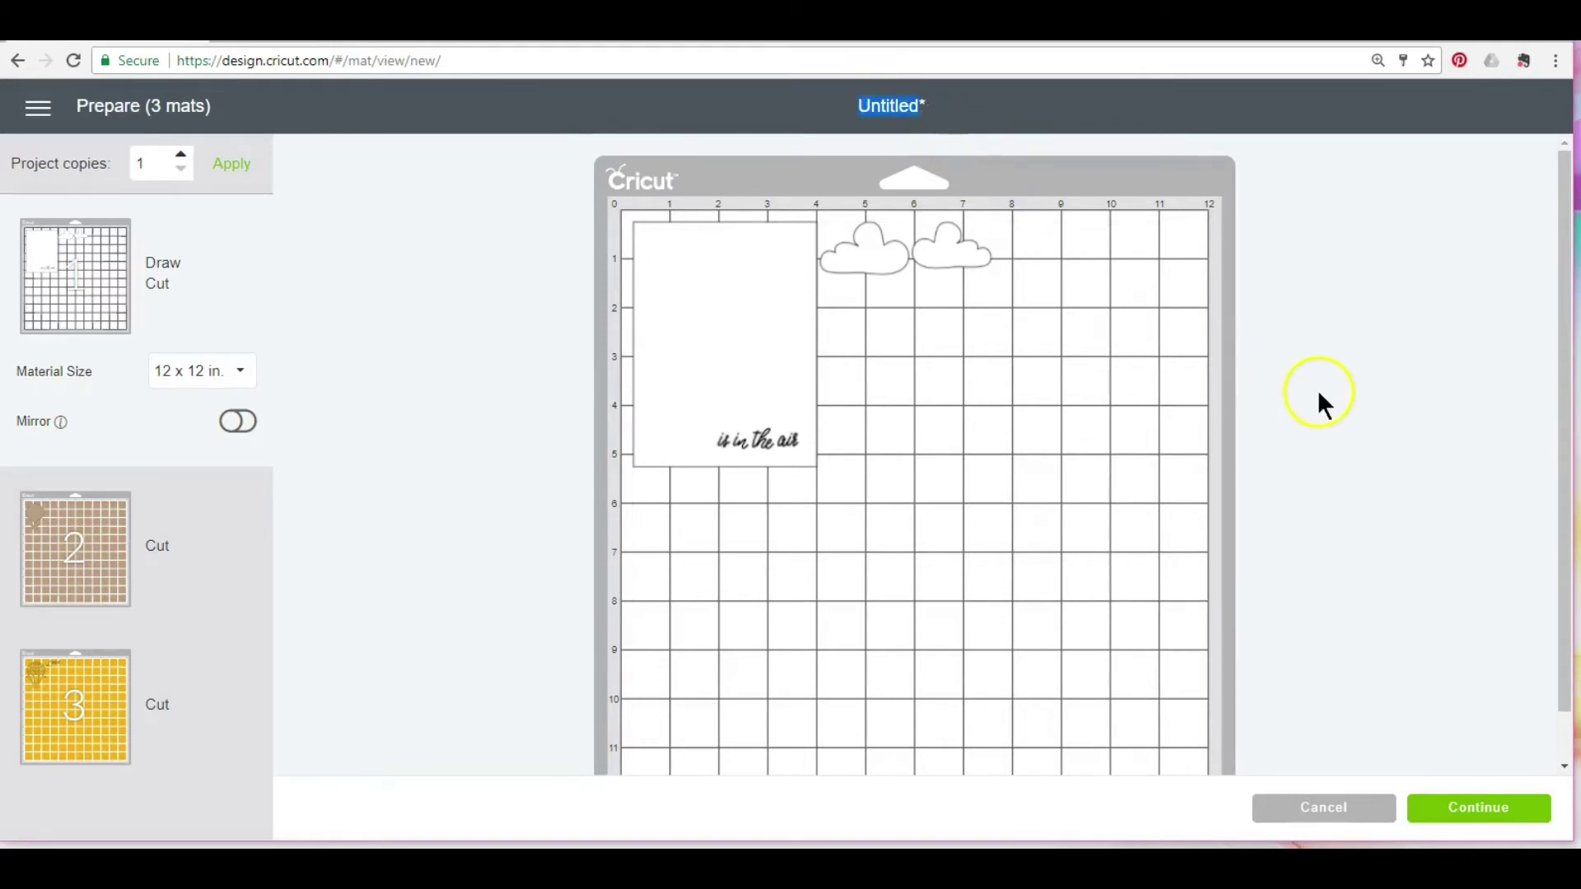
pyautogui.click(1482, 812)
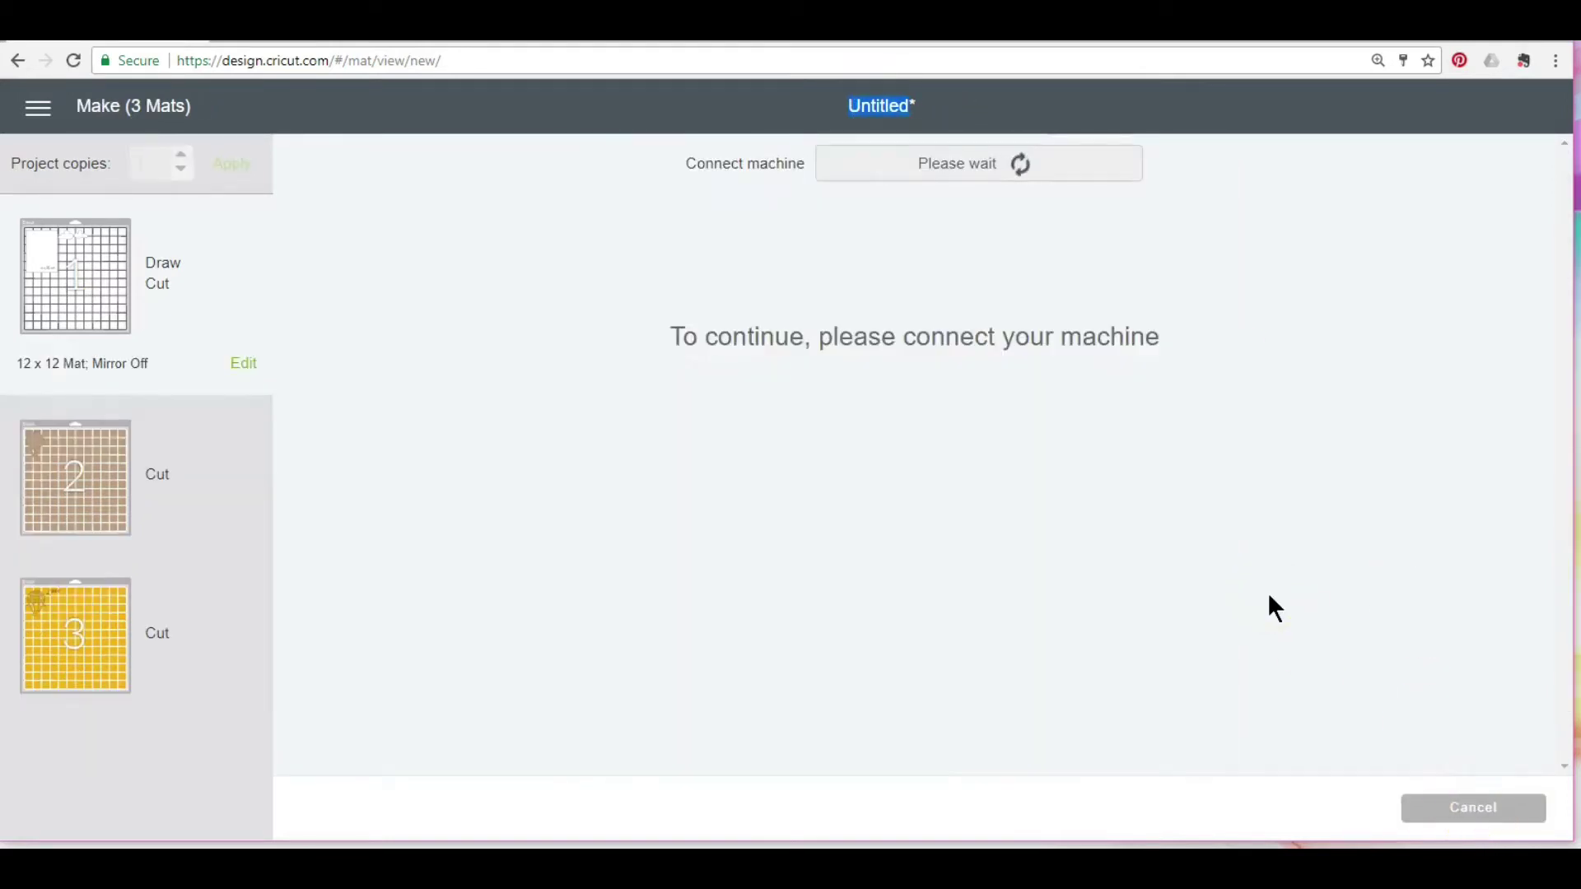